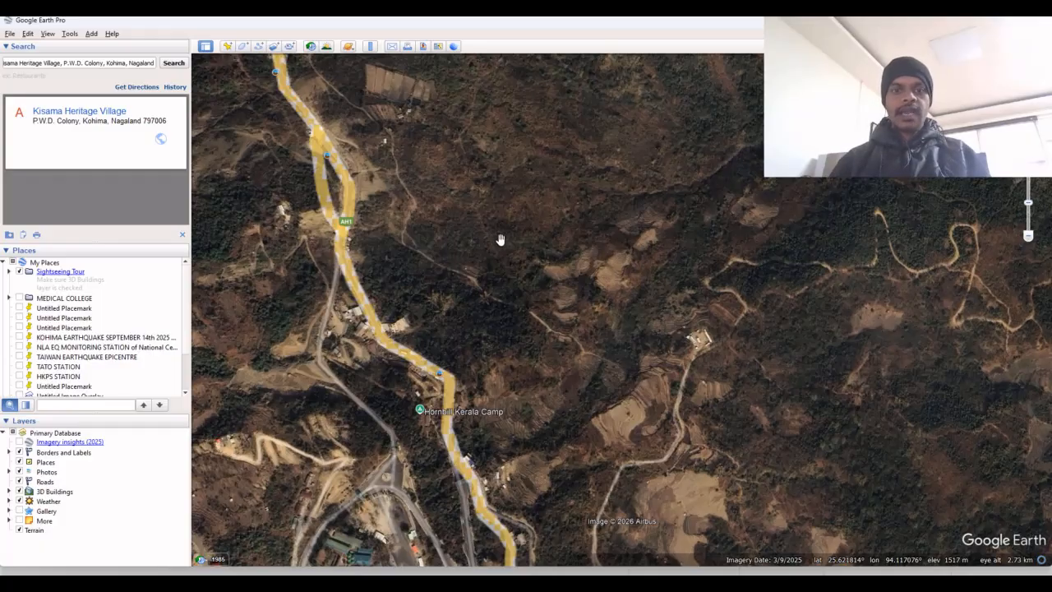
Examine the wider area around Kisama Heritage Village and Phesama on the satellite map
click(1028, 237)
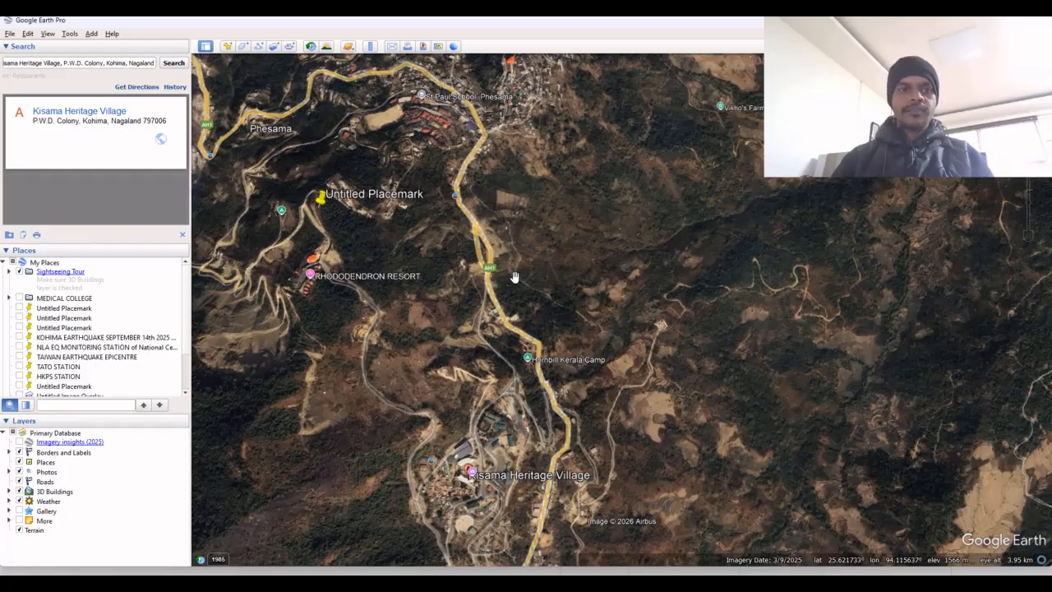
Switch to SNAP and review the Abstracted_Metadata of the 22 April 2025 Sentinel-1 SLC product
click(310, 578)
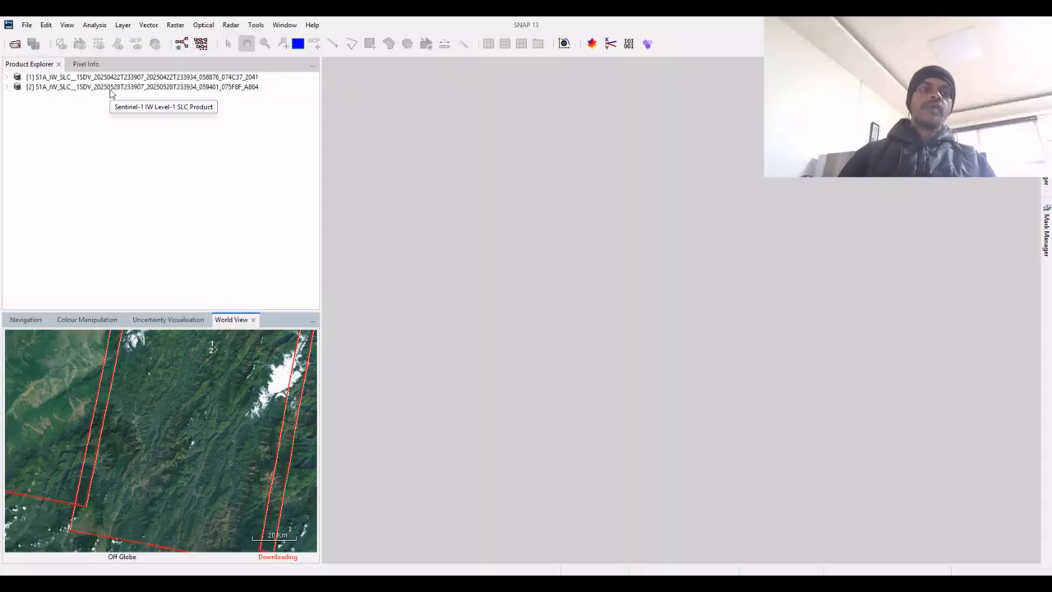
click(151, 77)
right_click(151, 76)
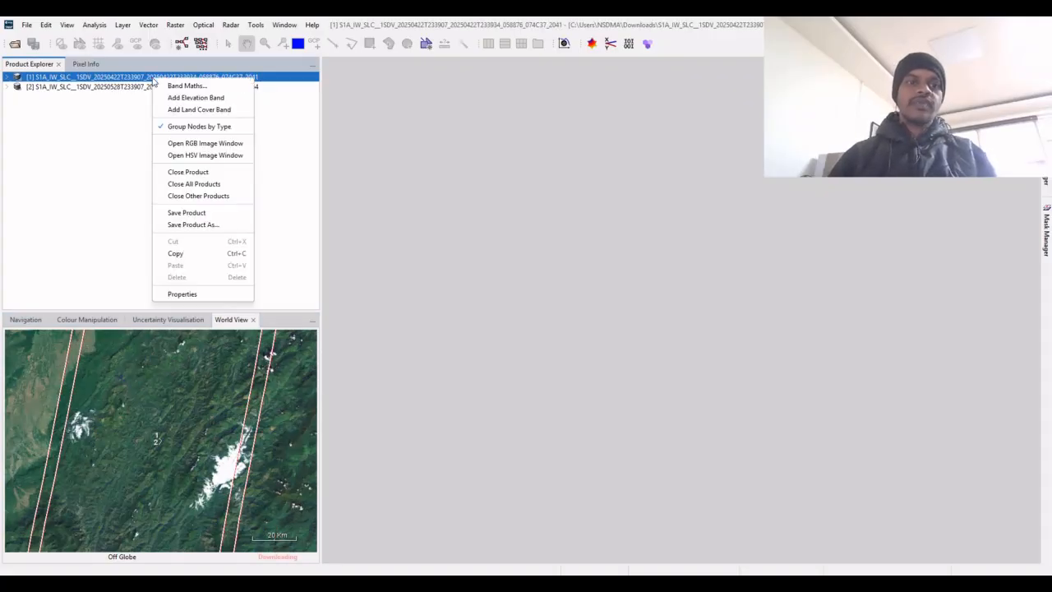
click(8, 77)
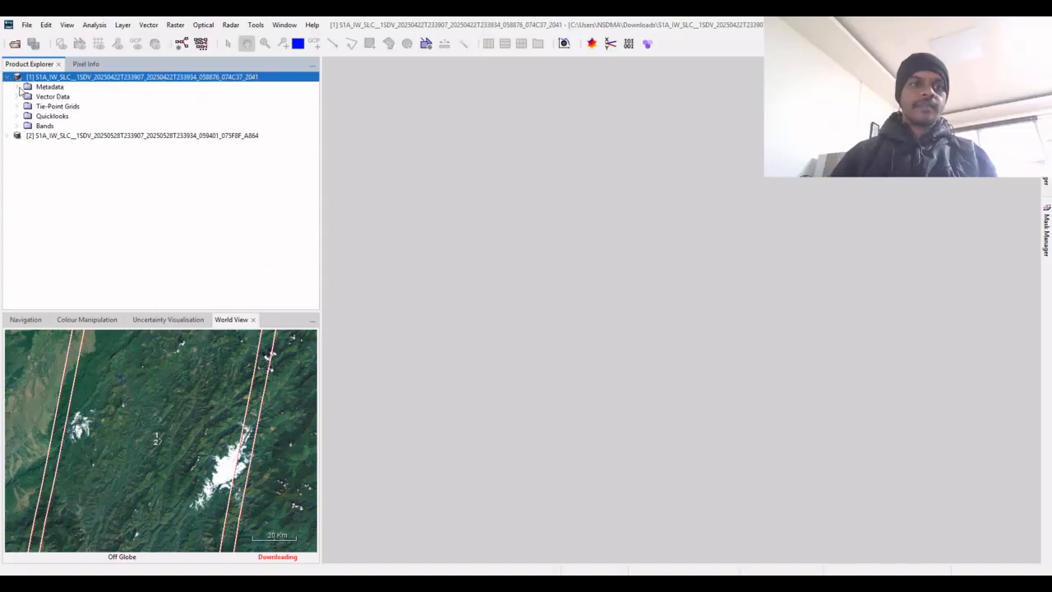
click(18, 87)
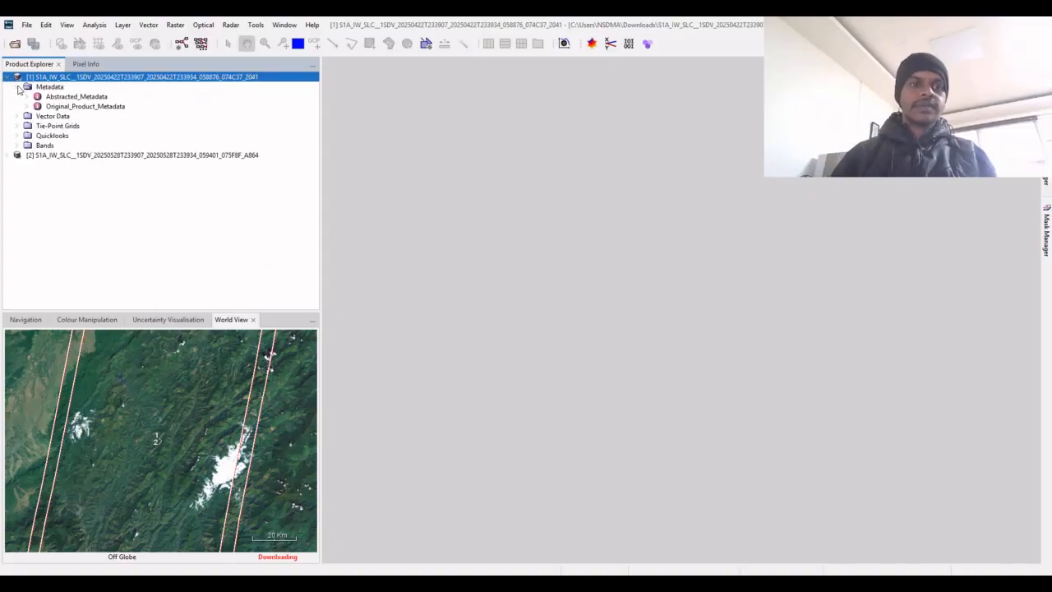
click(70, 100)
double_click(69, 99)
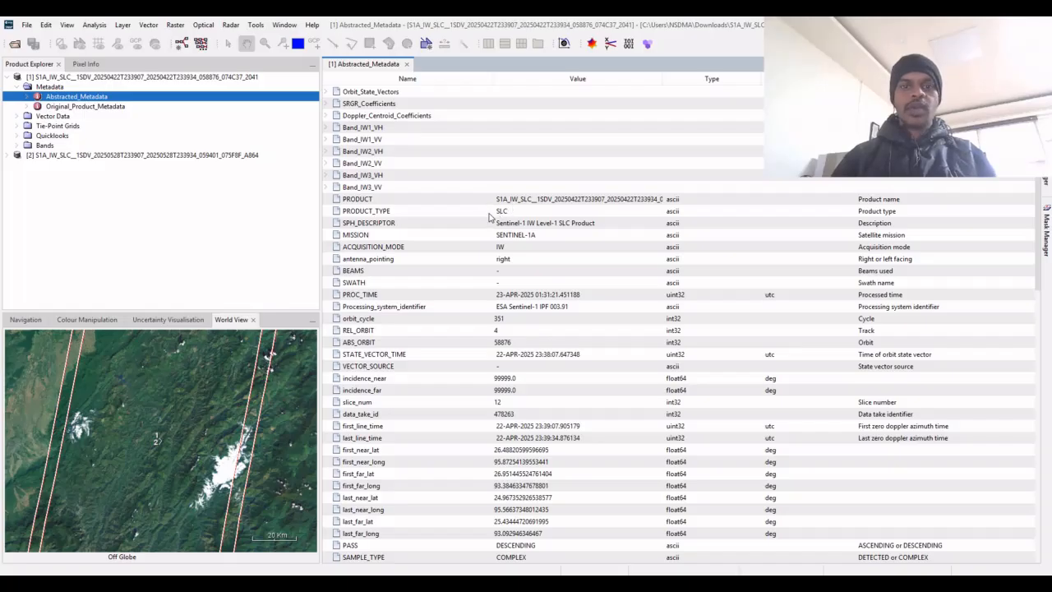
scroll(492, 436, down, 4)
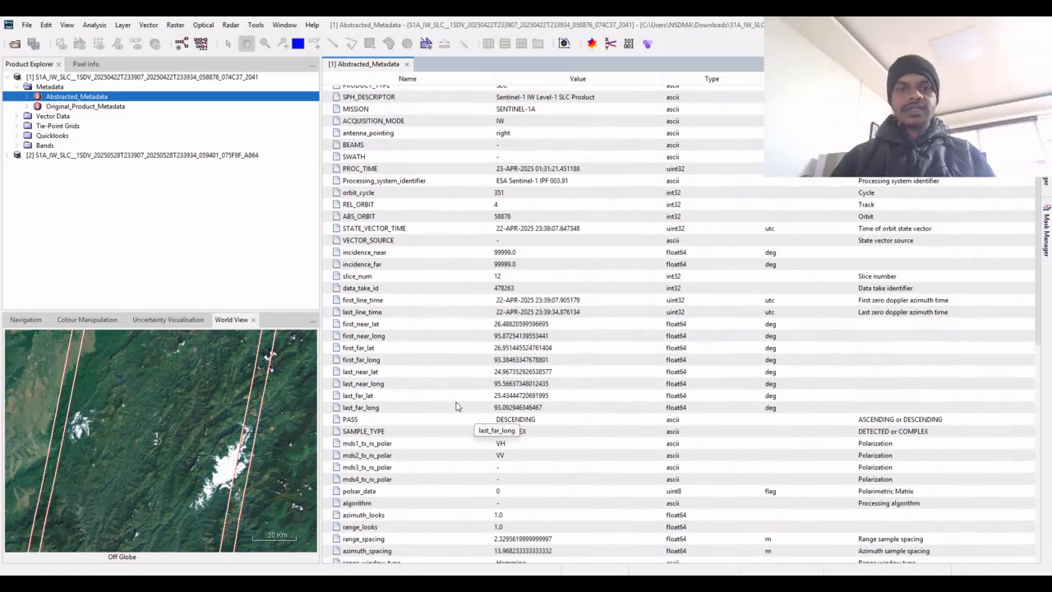
Collapse the first product's metadata and open the Abstracted_Metadata of the 28 May 2025 product
click(19, 88)
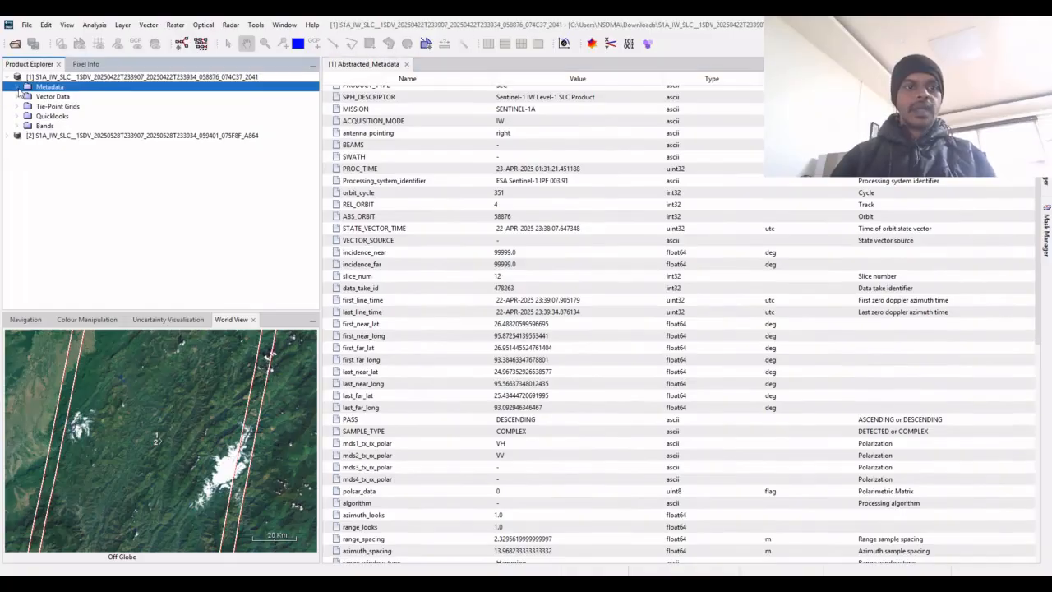
click(7, 136)
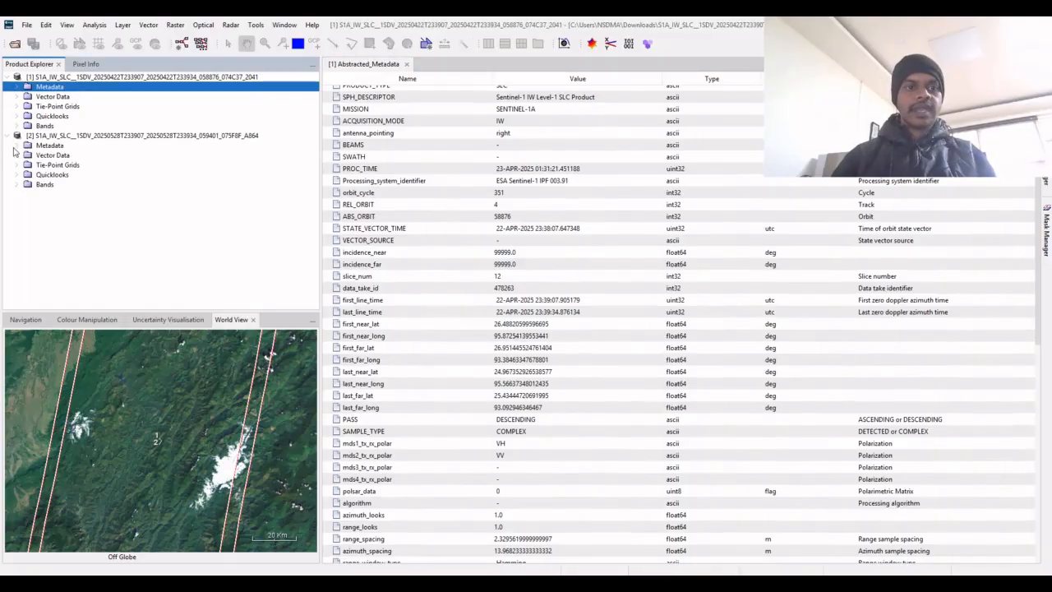
click(17, 145)
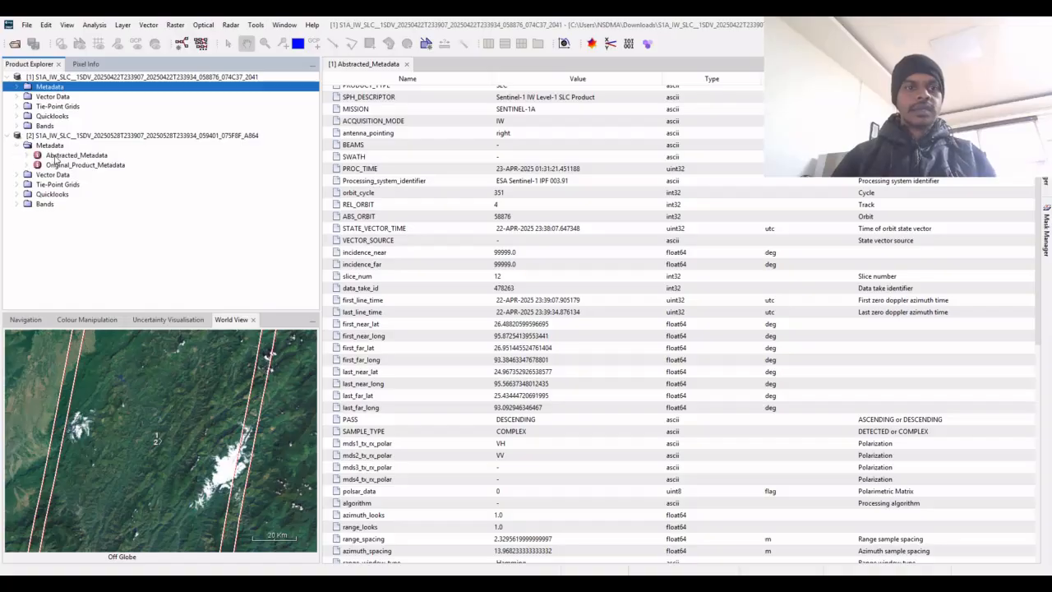
double_click(60, 156)
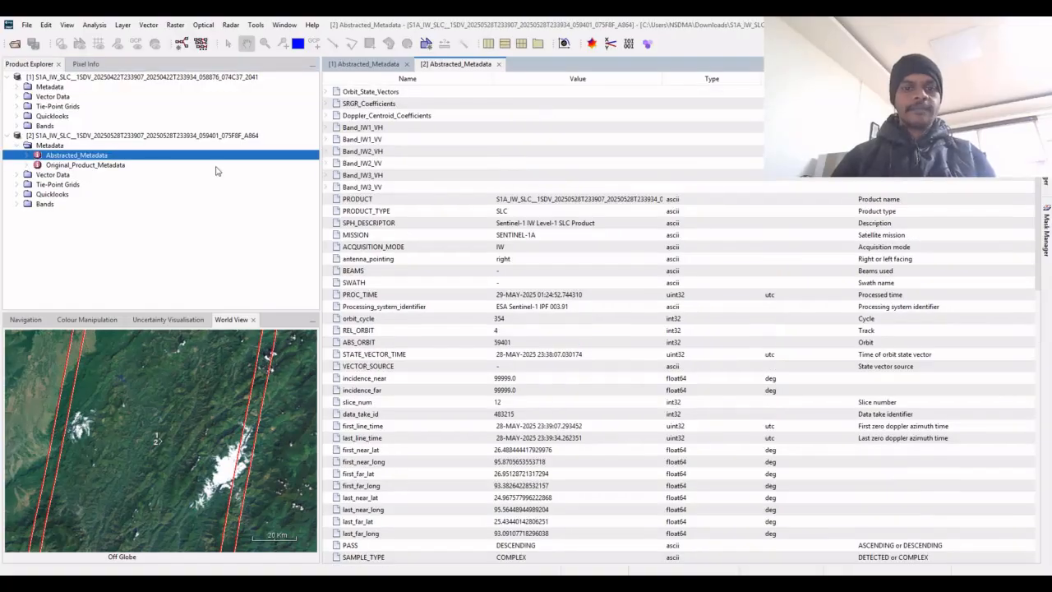
Compare the acquisition and polarization entries in the Abstracted_Metadata of the two products
click(375, 65)
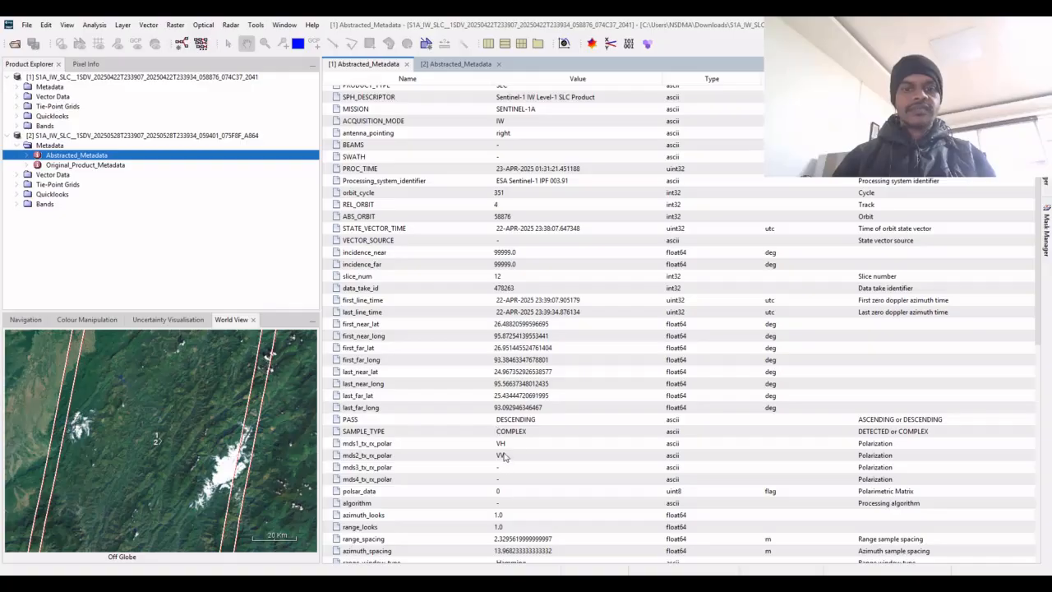
click(449, 65)
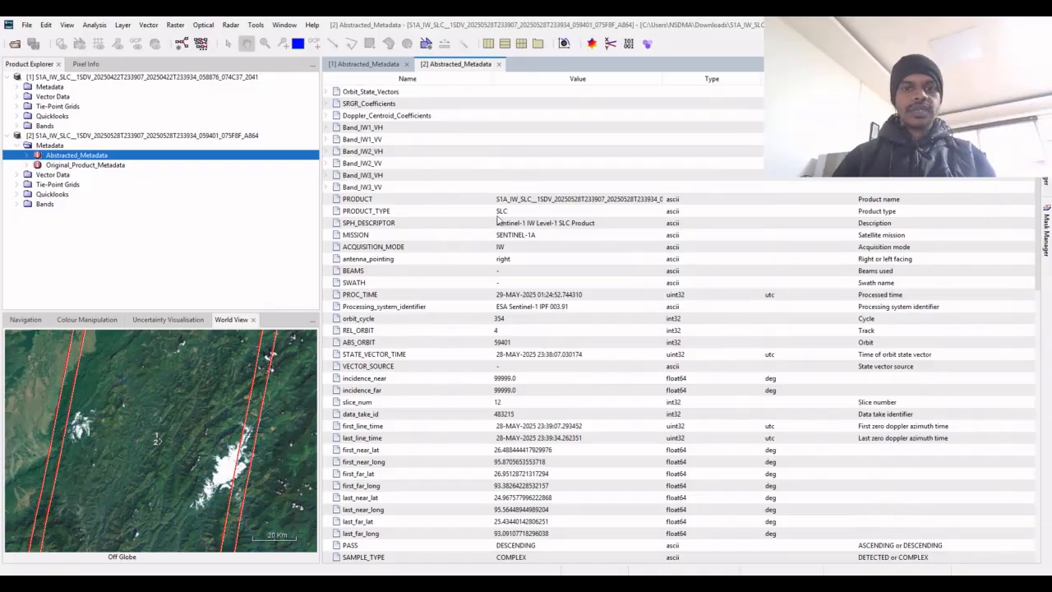
scroll(517, 518, down, 3)
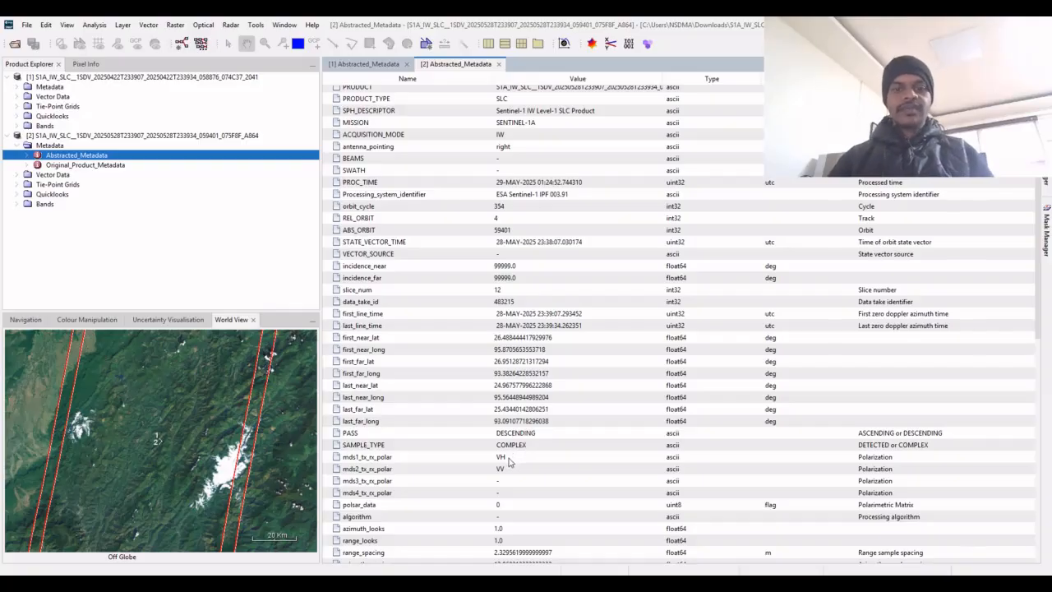
scroll(441, 270, up, 3)
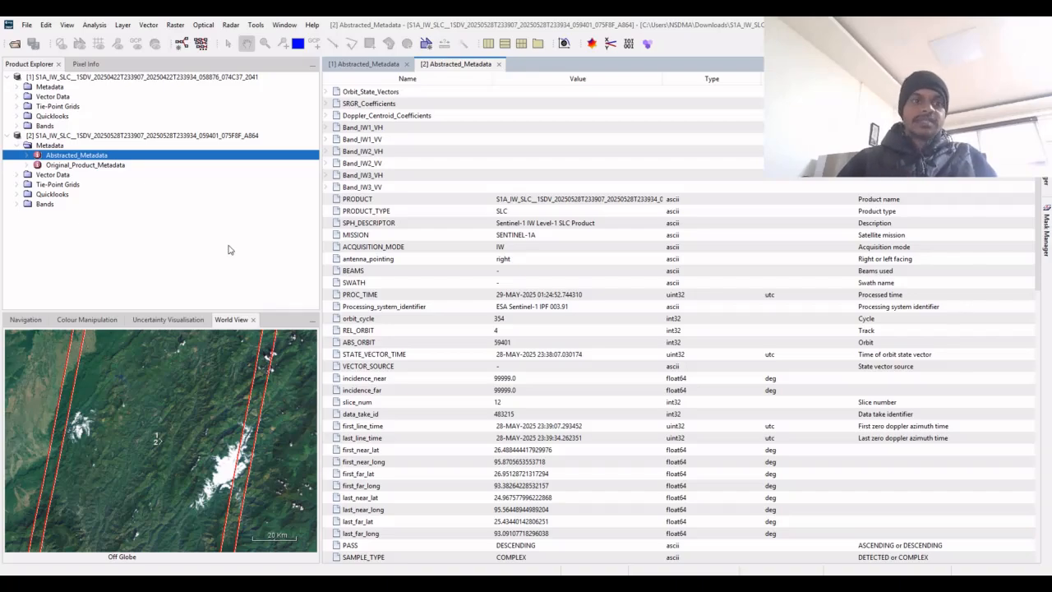
Switch to Google Earth and examine the road section between Phesama and Kisama Heritage Village
click(328, 578)
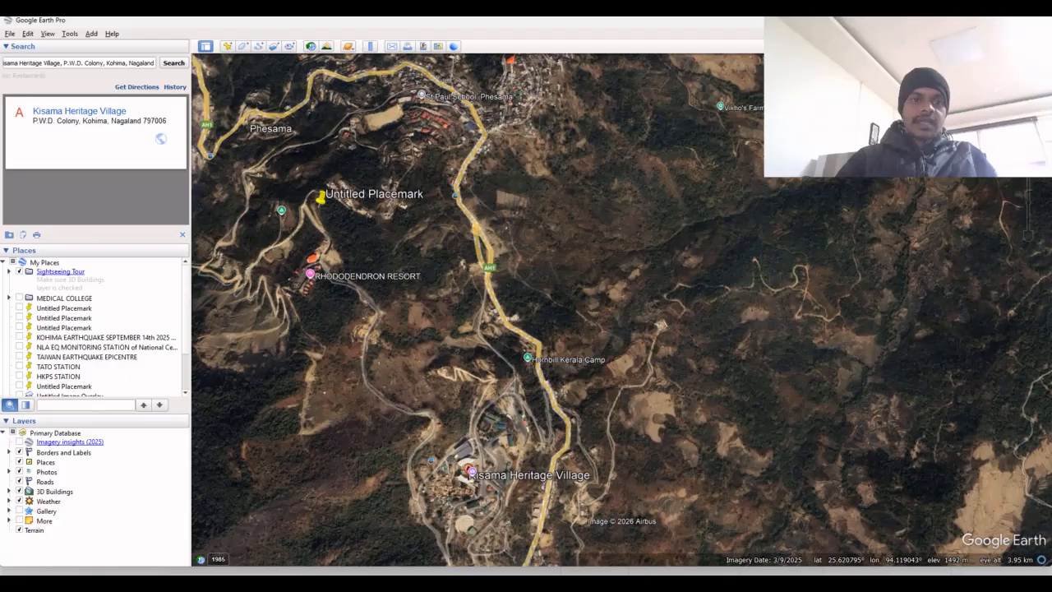
drag(567, 216, 527, 293)
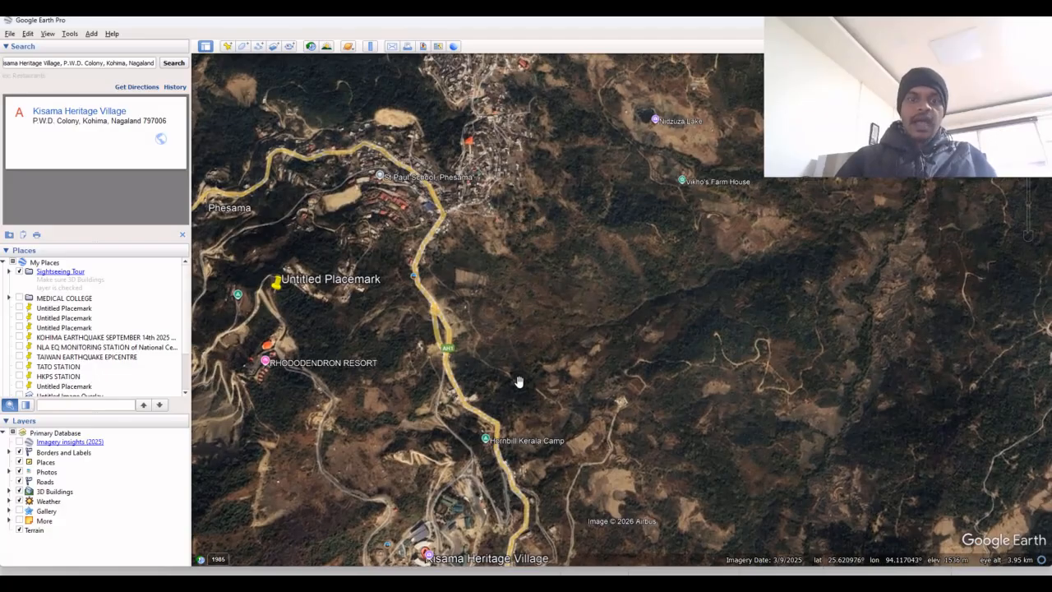
drag(504, 376, 488, 354)
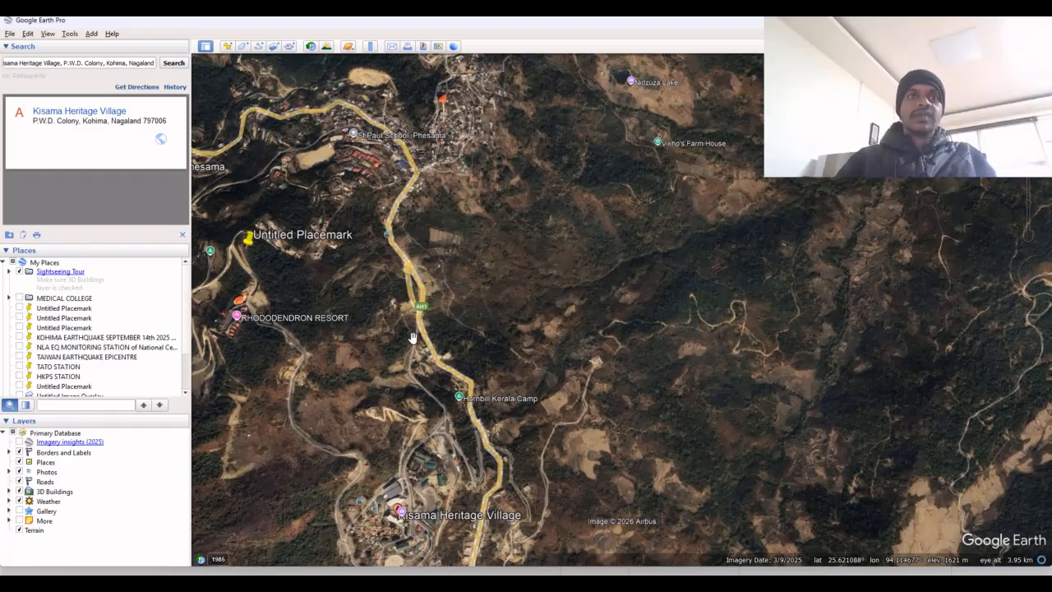
Return to SNAP, collapse both products and close both Abstracted_Metadata views
mouse_move(312, 582)
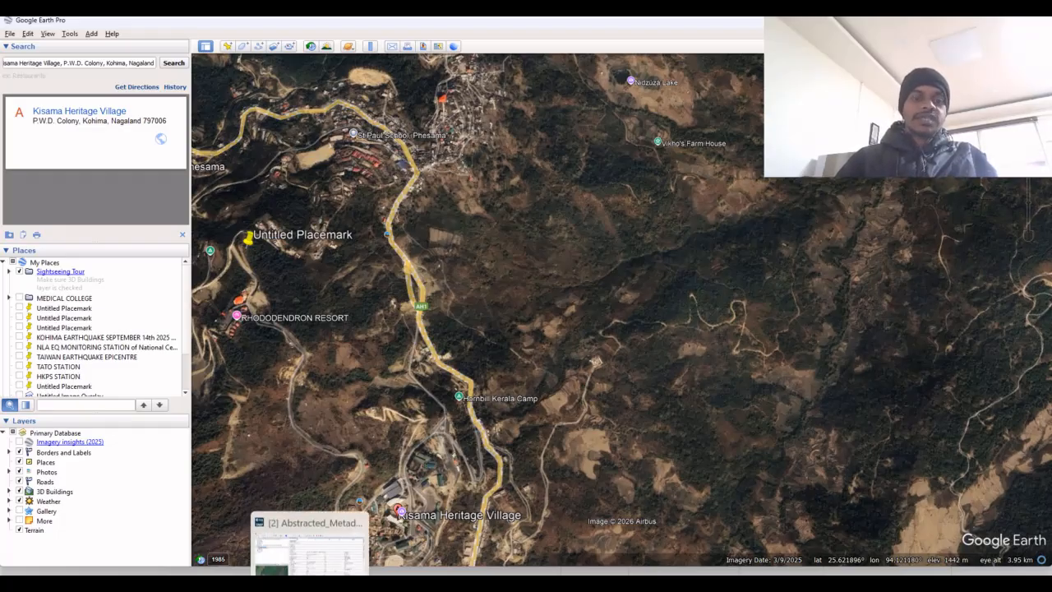
click(310, 539)
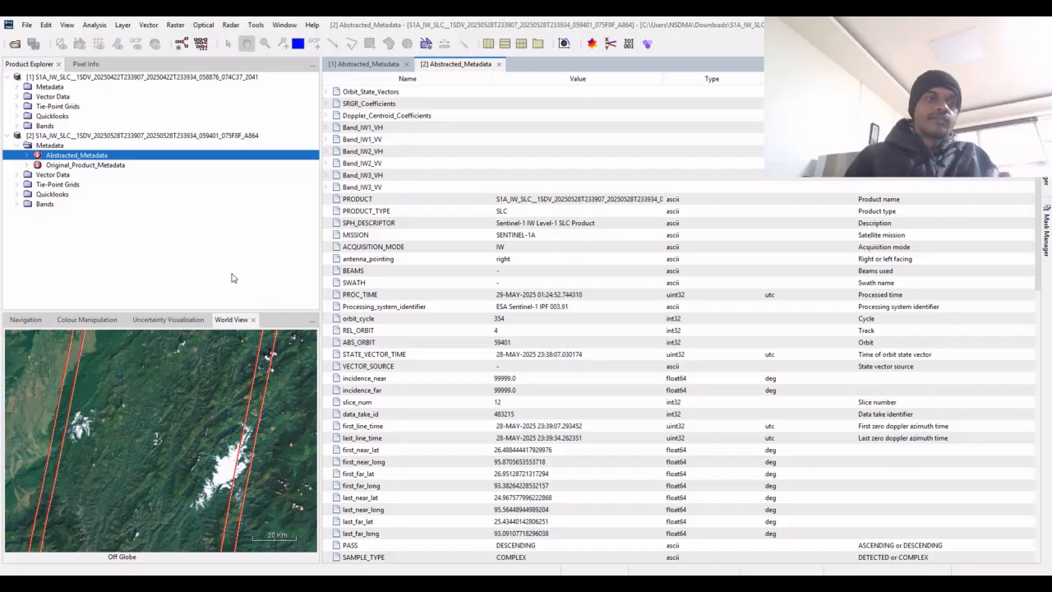
click(8, 77)
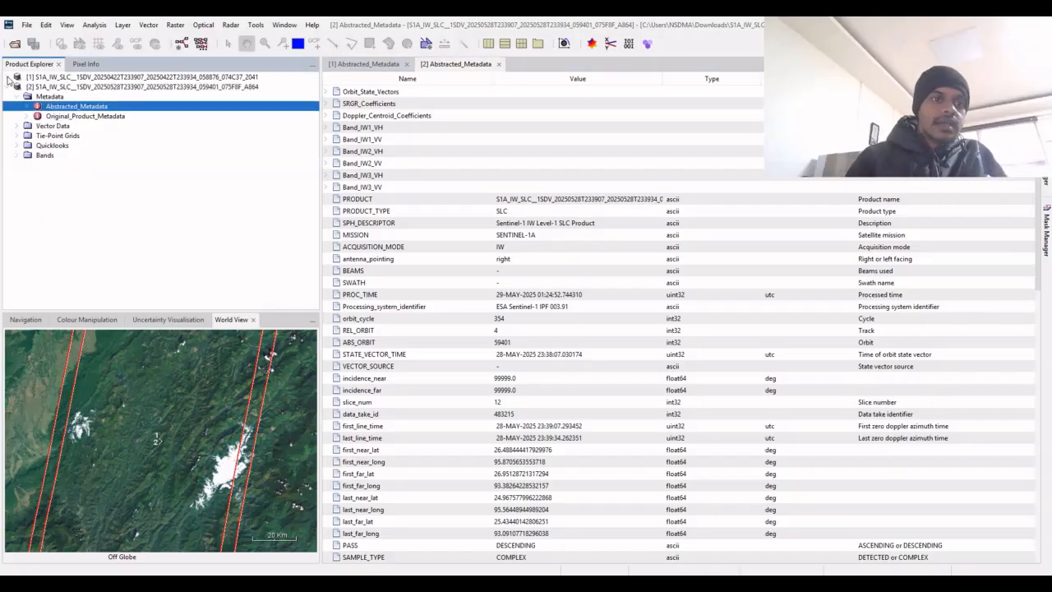
click(9, 87)
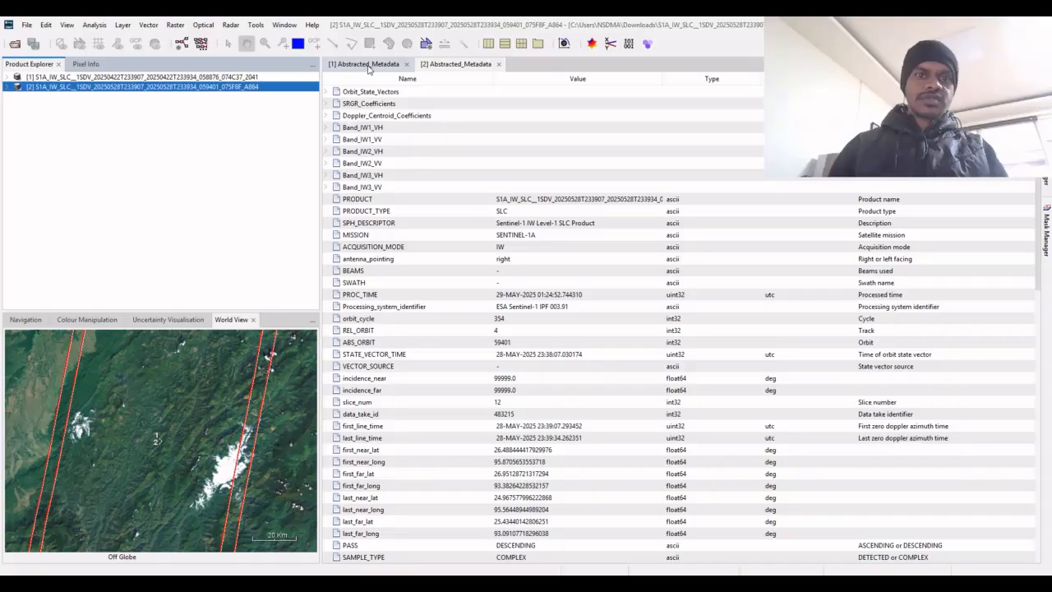
click(407, 65)
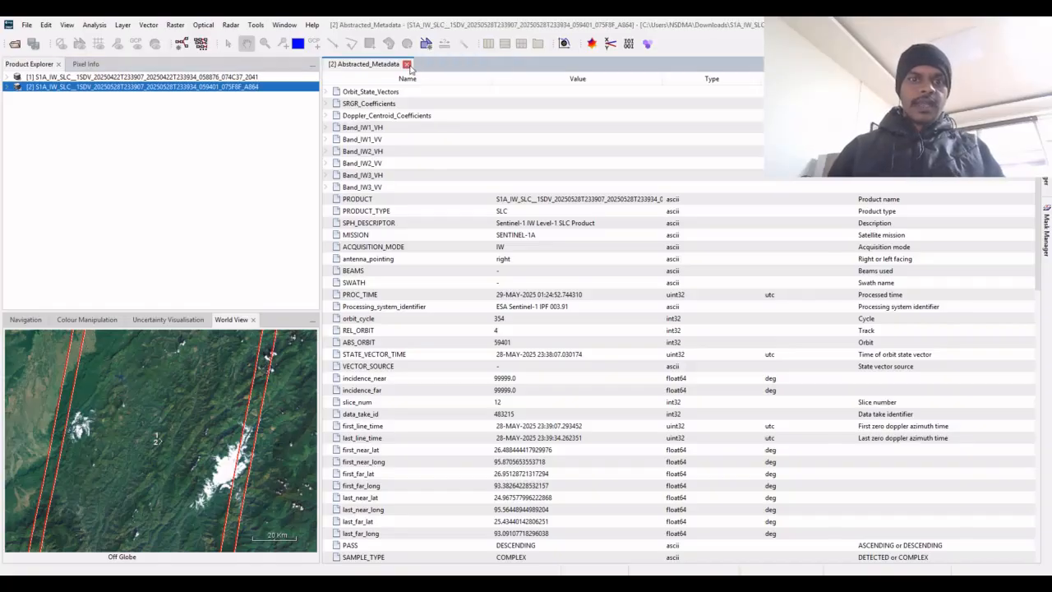
click(407, 64)
click(255, 77)
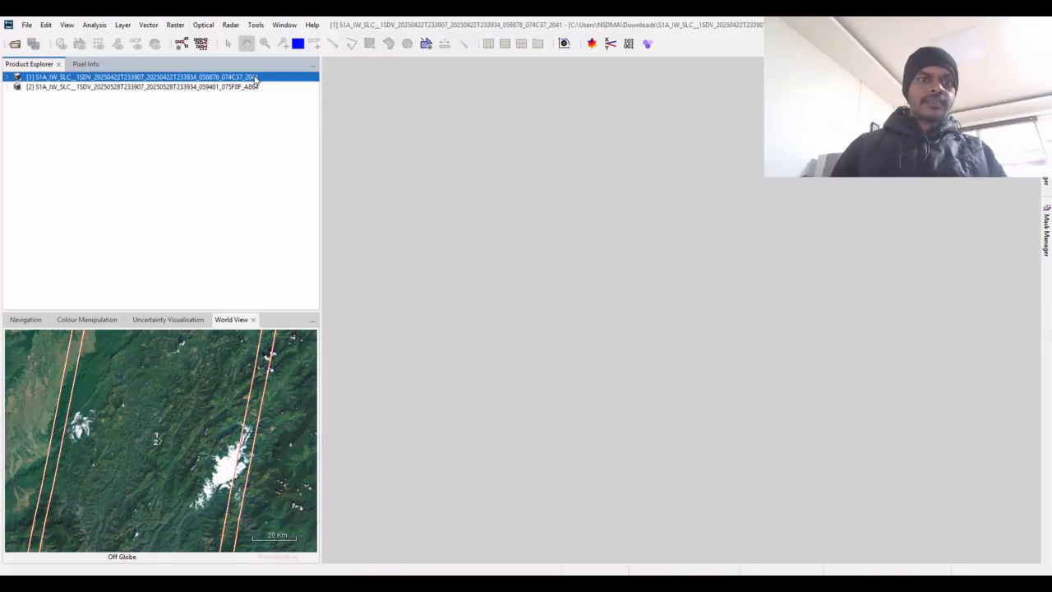
click(234, 26)
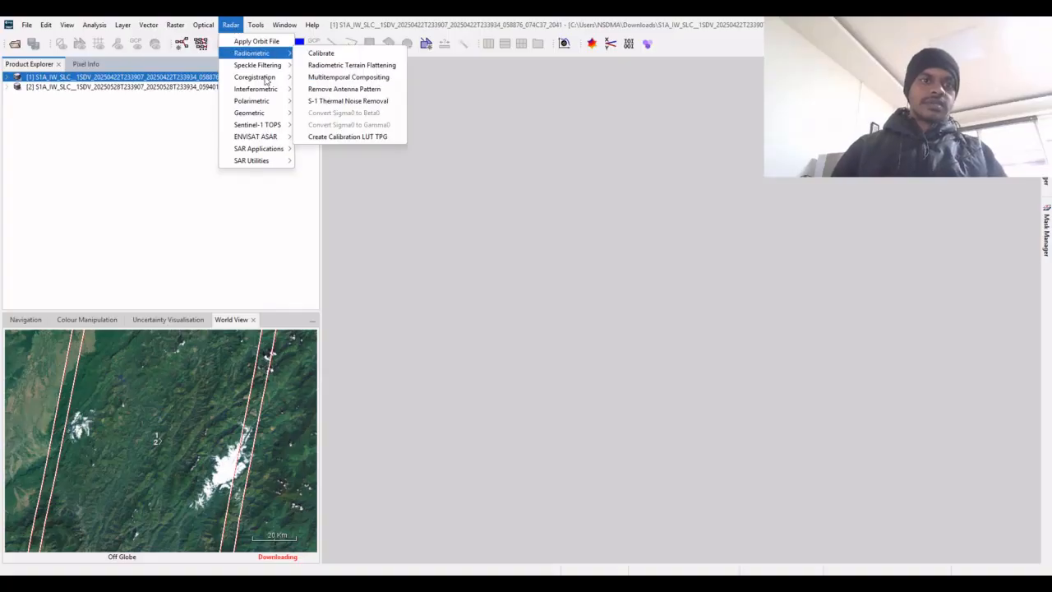
mouse_move(265, 92)
click(156, 171)
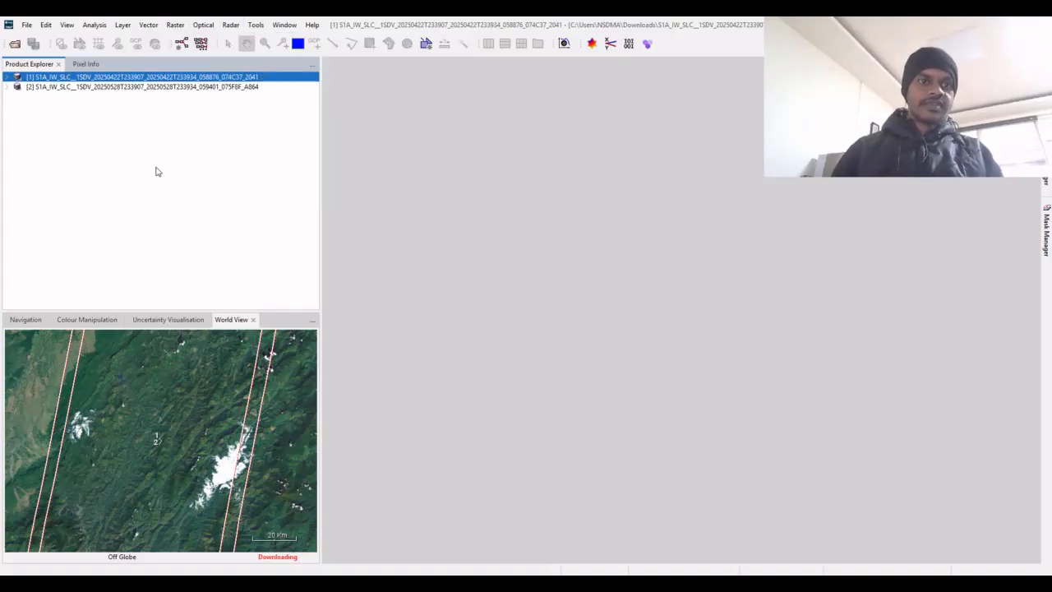
List the bands of the 22 April 2025 product and check which subswath footprint covers the study area in the world view
click(8, 78)
click(17, 125)
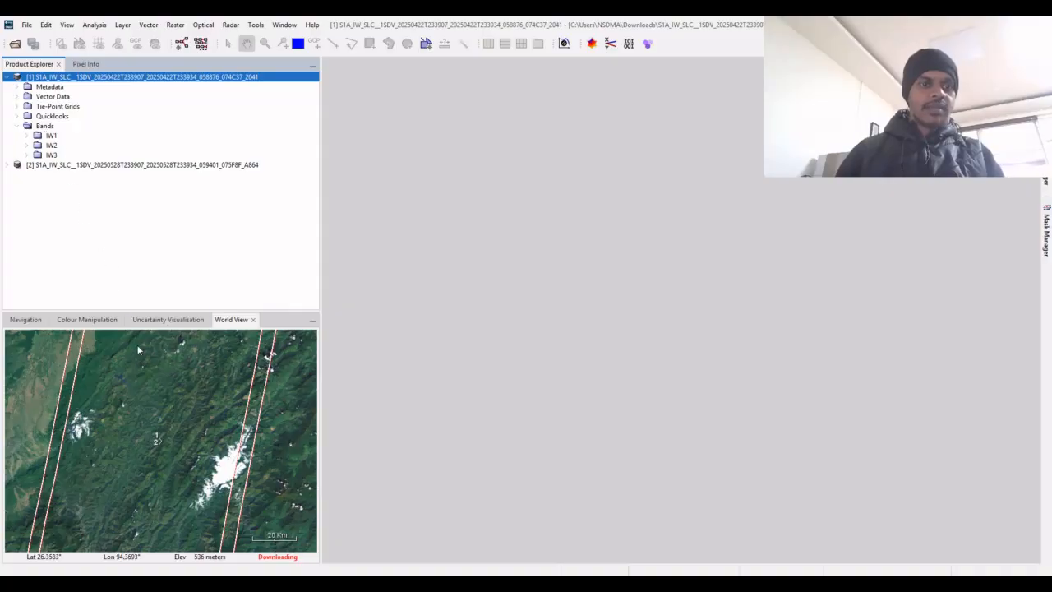
scroll(166, 382, down, 4)
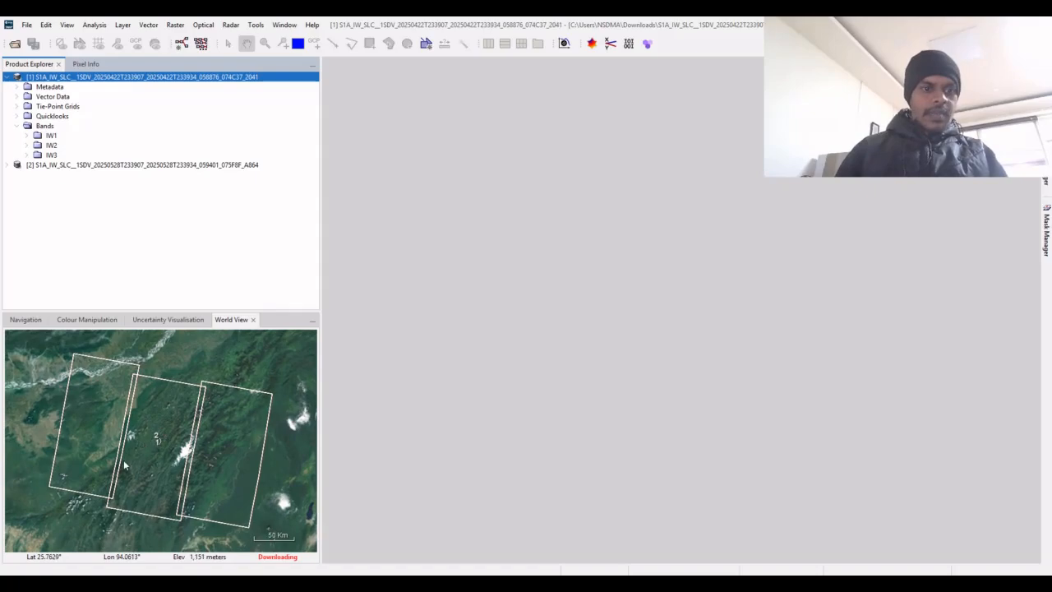
scroll(141, 459, up, 4)
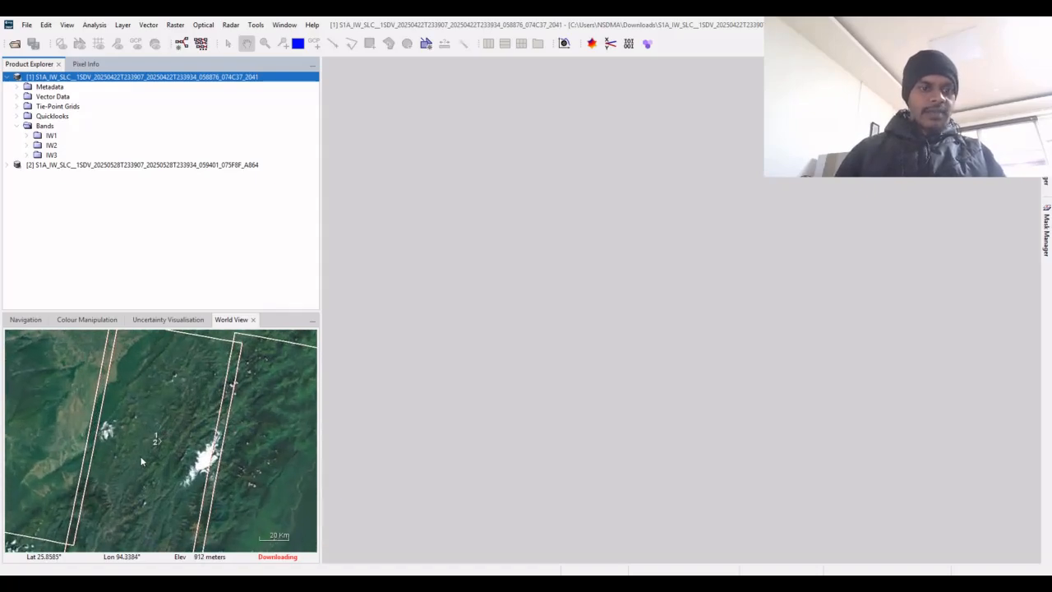
drag(125, 511, 141, 435)
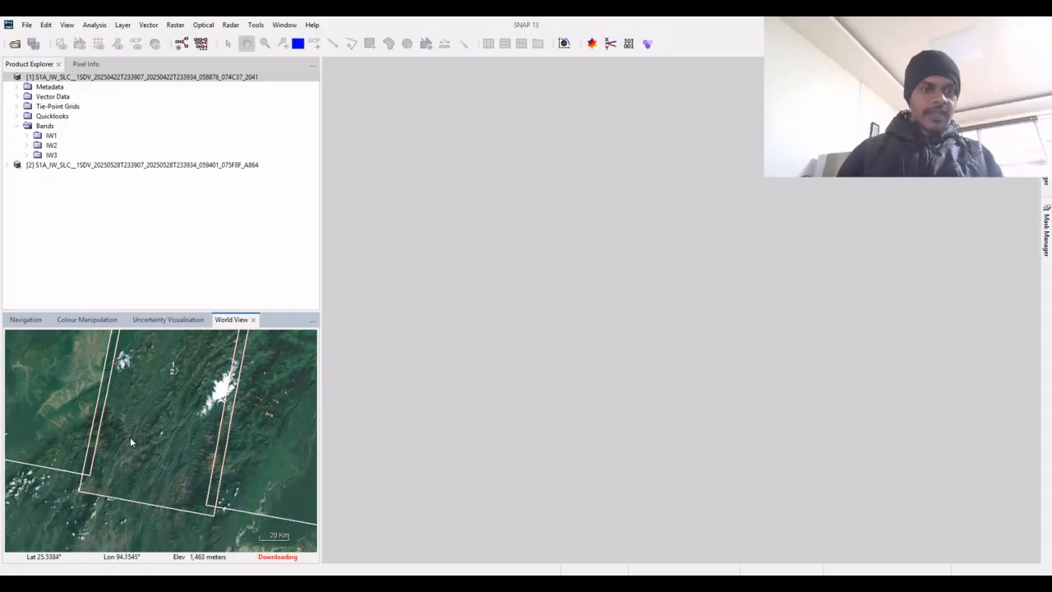
scroll(130, 437, up, 3)
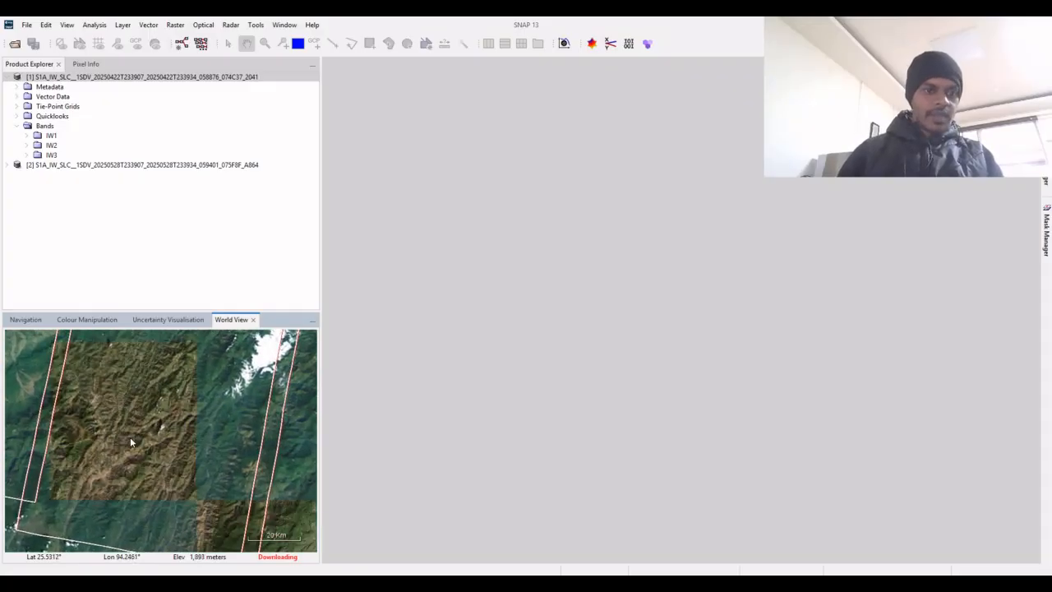
Display the Intensity_IW2_VV band of the 22 April 2025 product and fold its band list back to the three subswaths
double_click(51, 146)
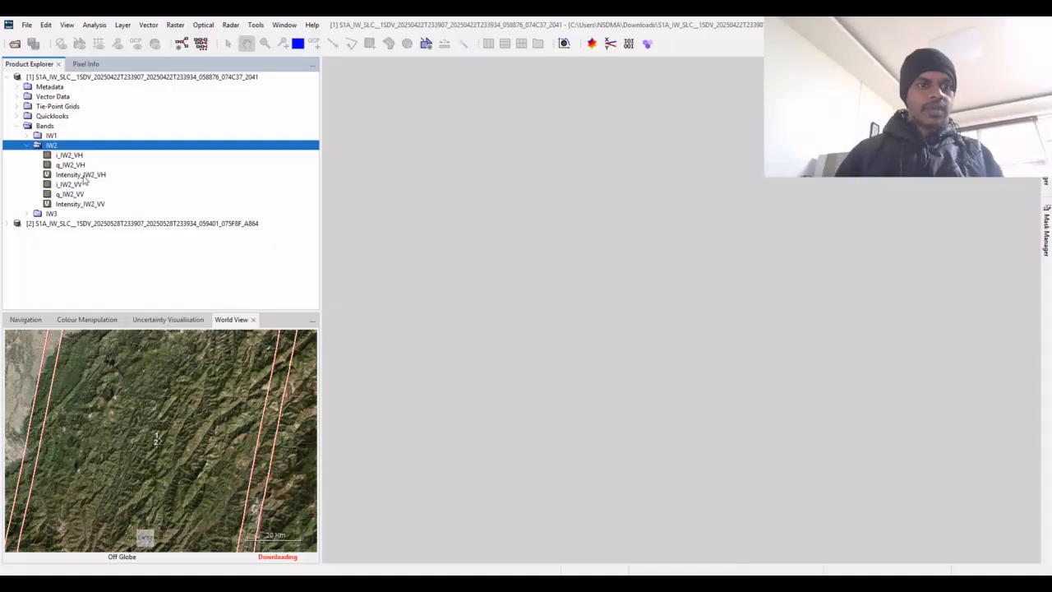
double_click(82, 204)
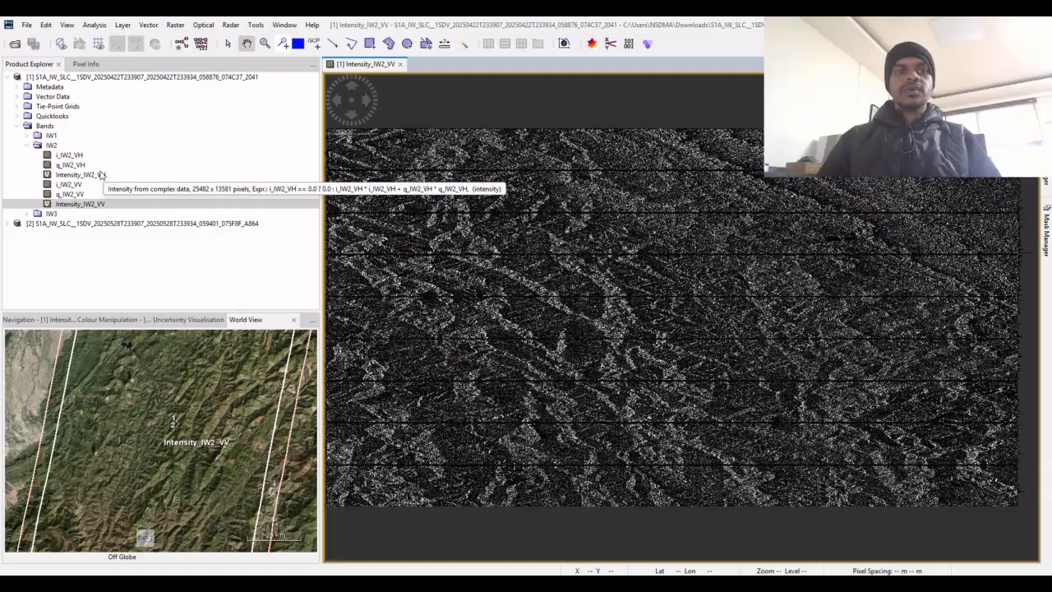
click(20, 128)
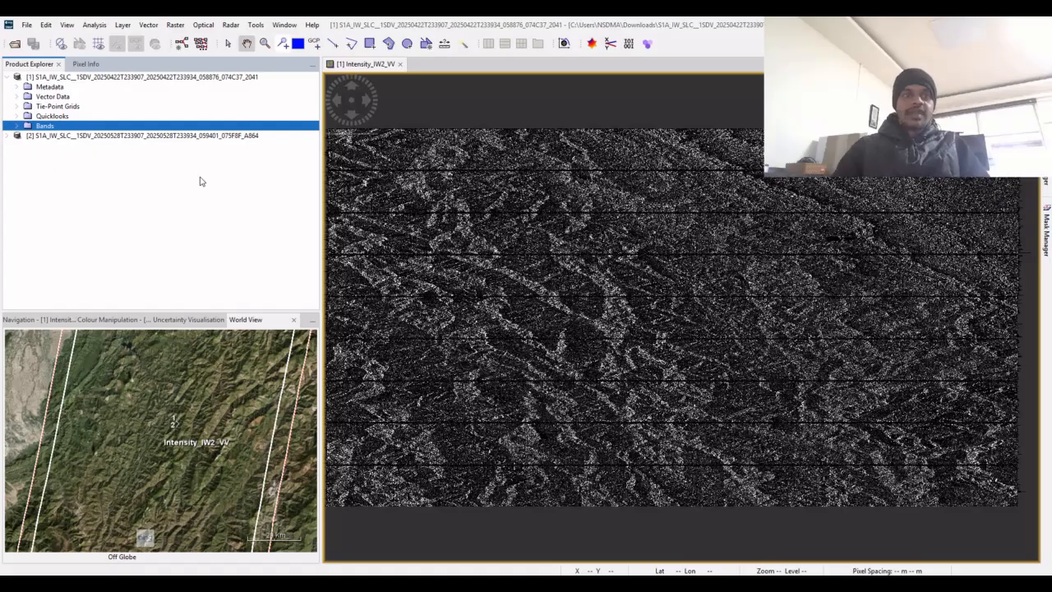
double_click(41, 127)
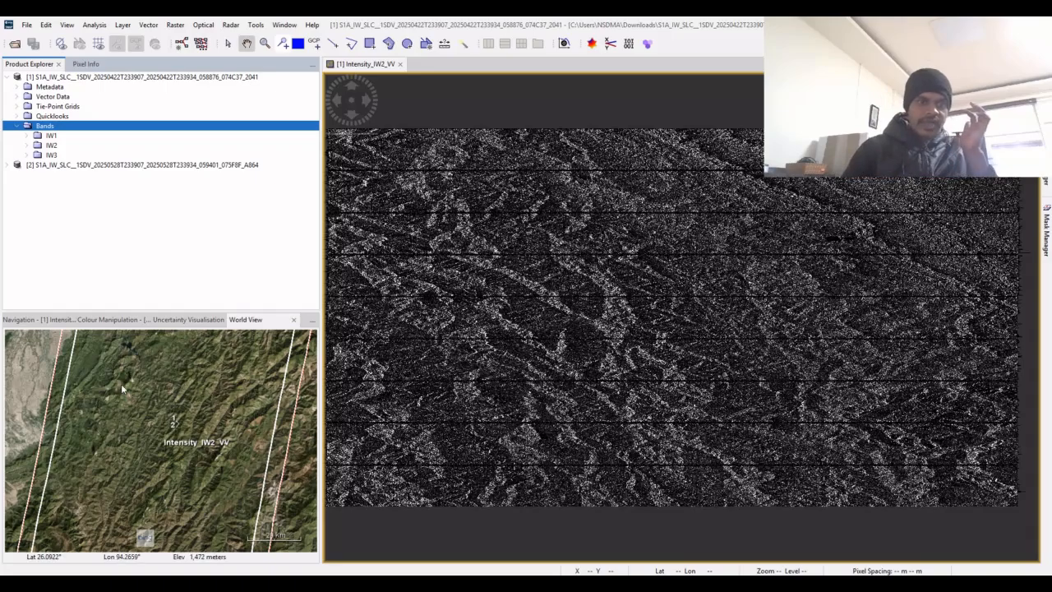
Show all three subswath footprints in the world view and list the IW2 bands of both the 22 April and 28 May 2025 products
scroll(121, 388, down, 2)
scroll(121, 384, down, 2)
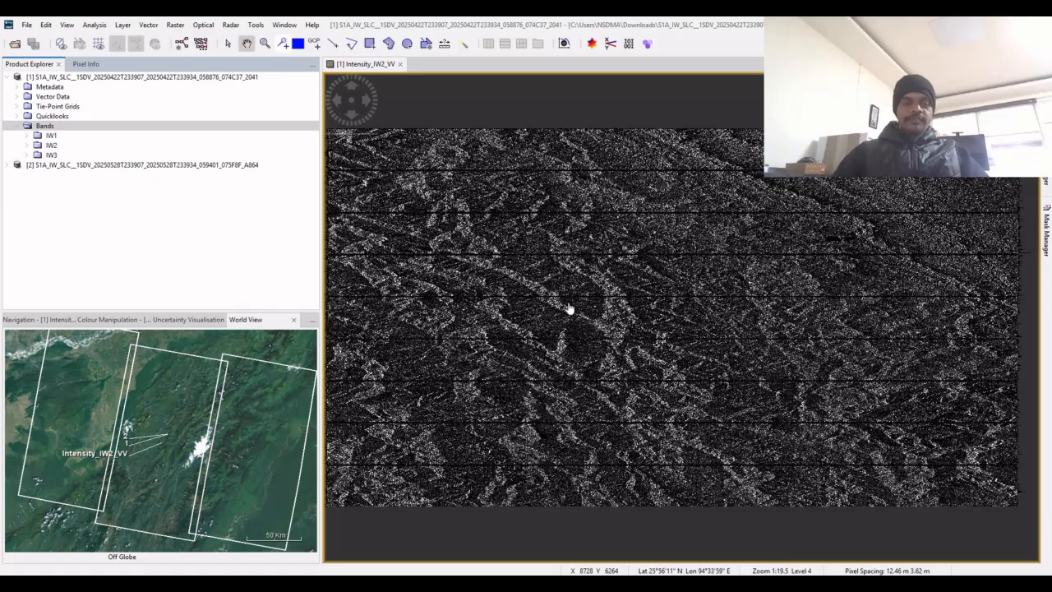
double_click(51, 146)
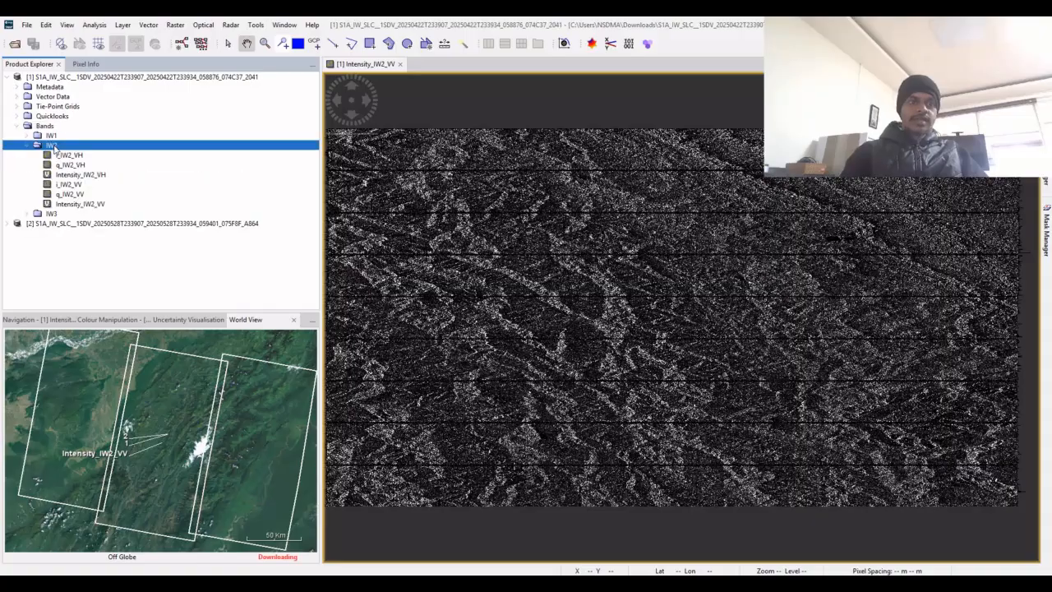
double_click(40, 224)
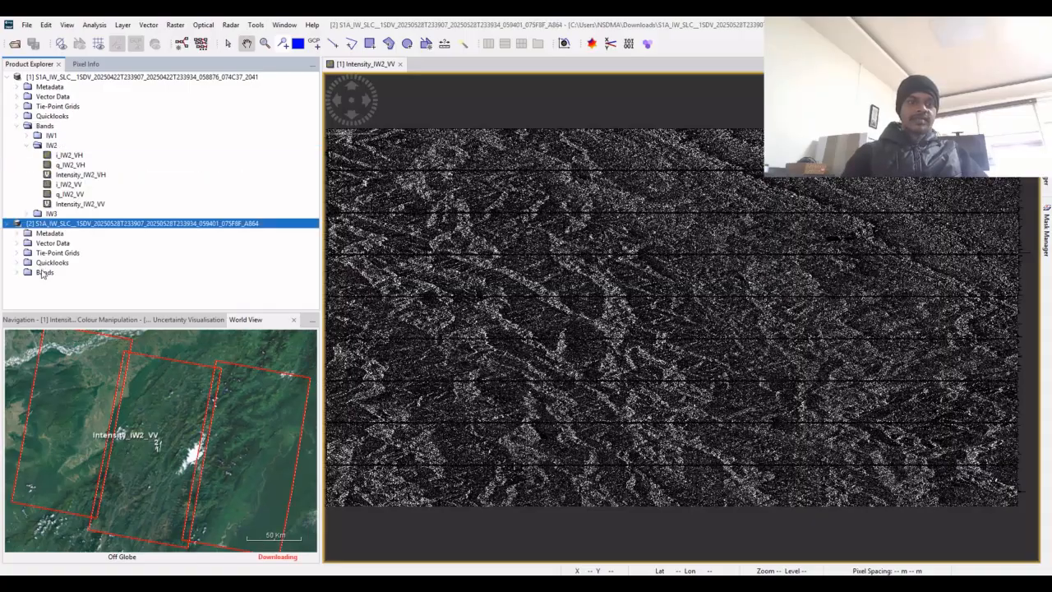
double_click(43, 273)
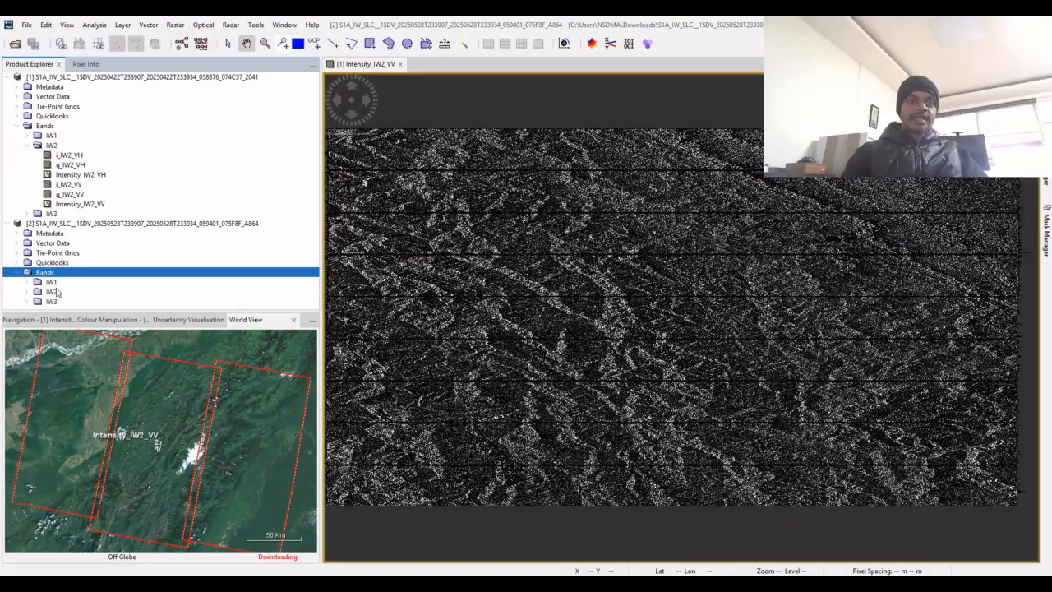
double_click(57, 292)
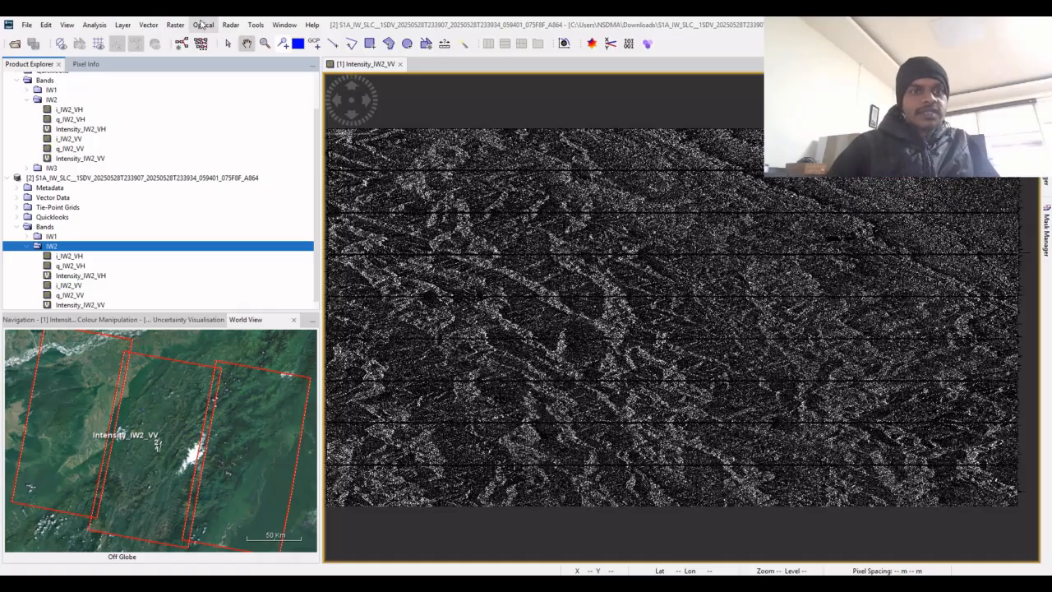
click(229, 26)
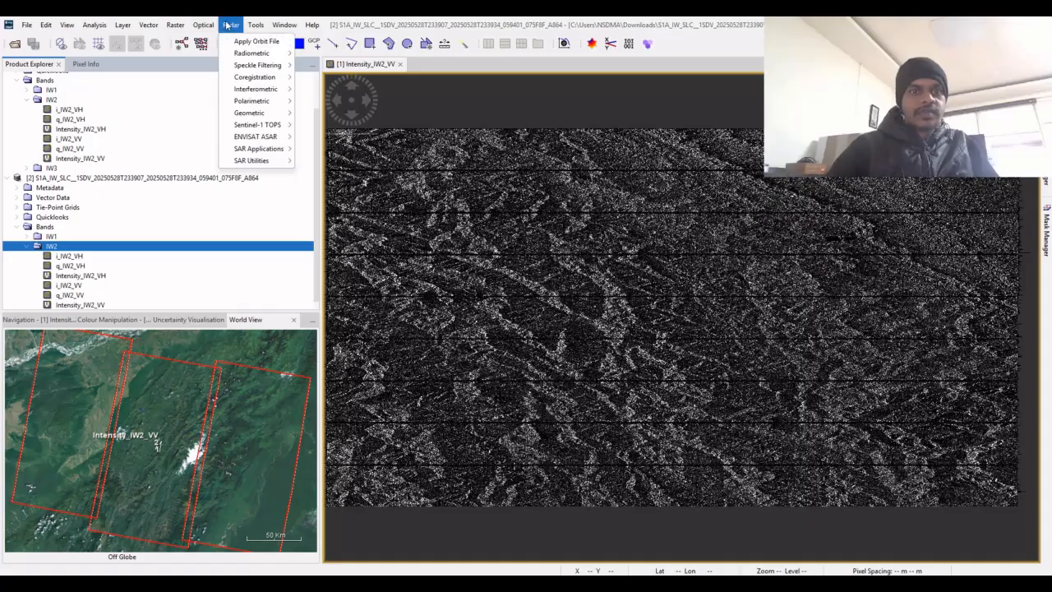
mouse_move(271, 77)
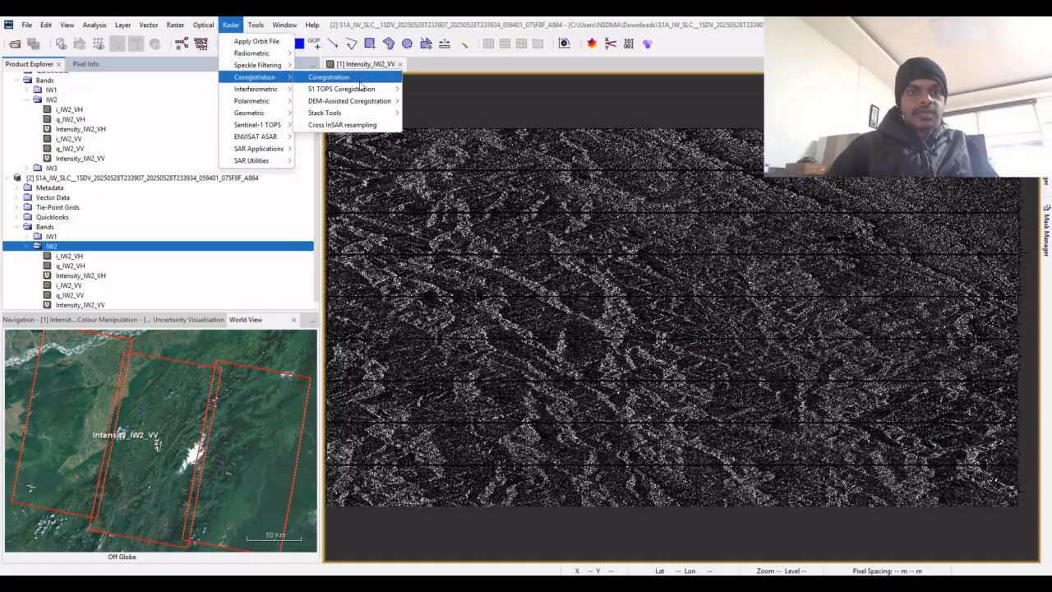
mouse_move(364, 89)
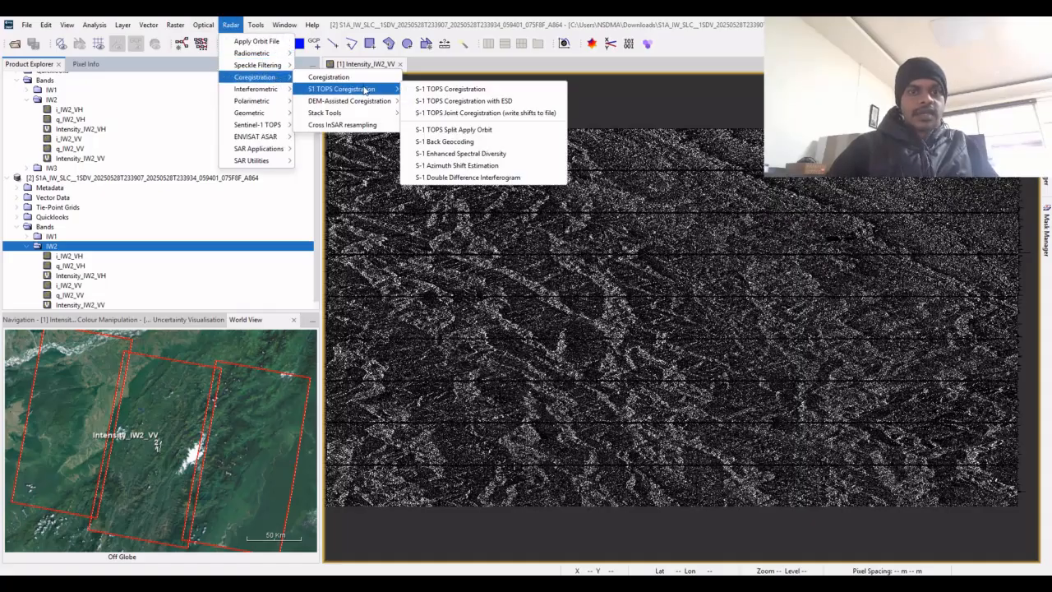
click(427, 101)
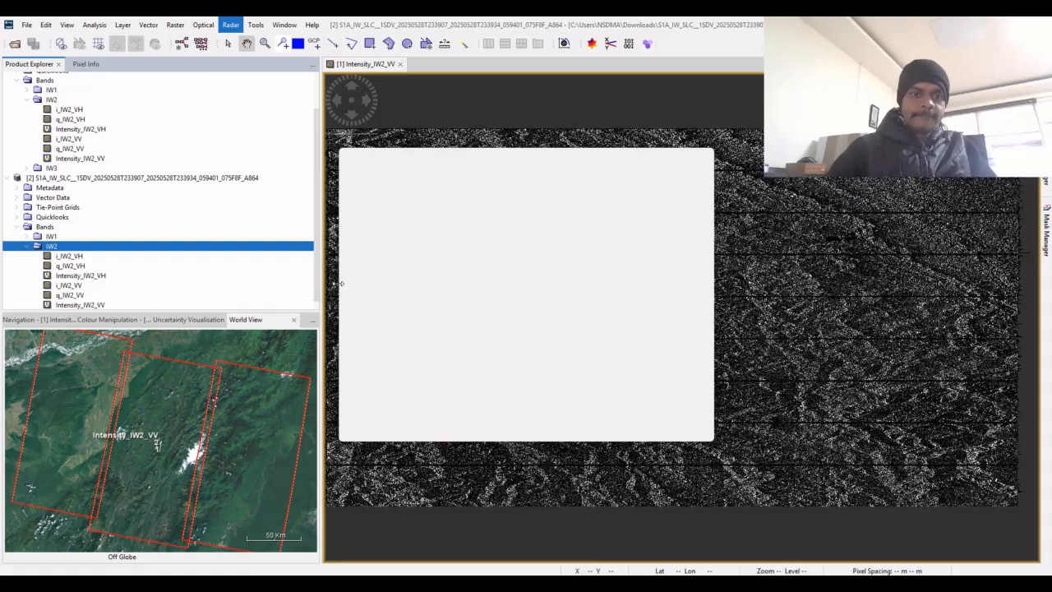
drag(338, 284, 128, 283)
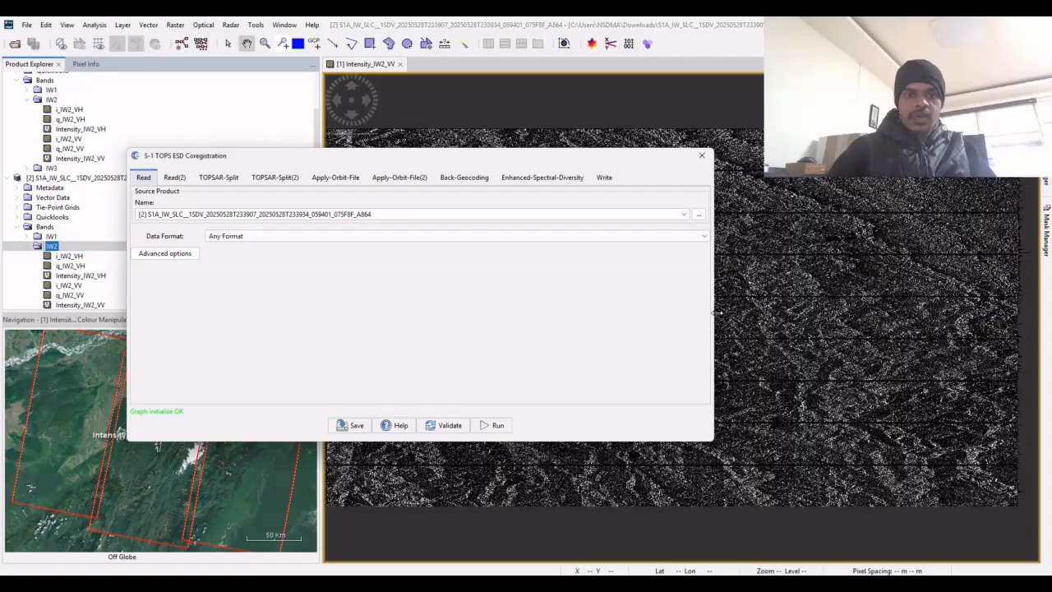
drag(717, 312, 813, 313)
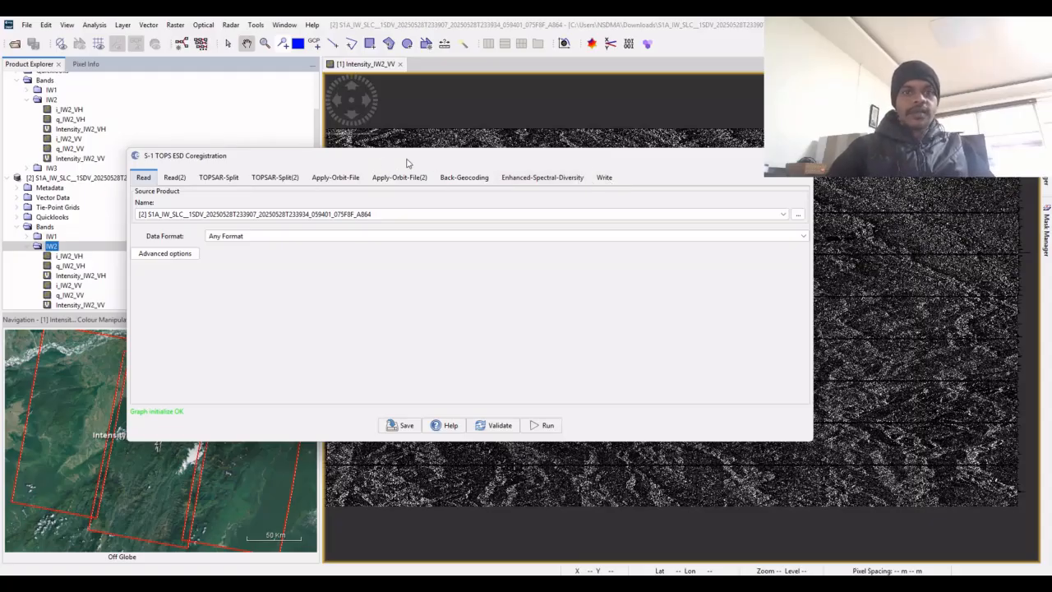
drag(407, 163, 385, 205)
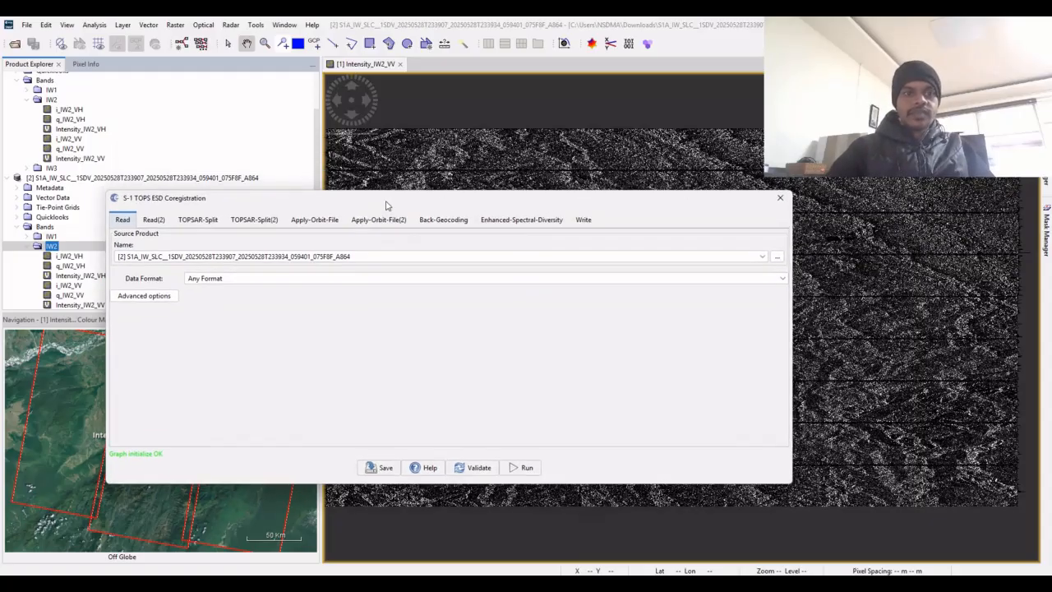
click(780, 198)
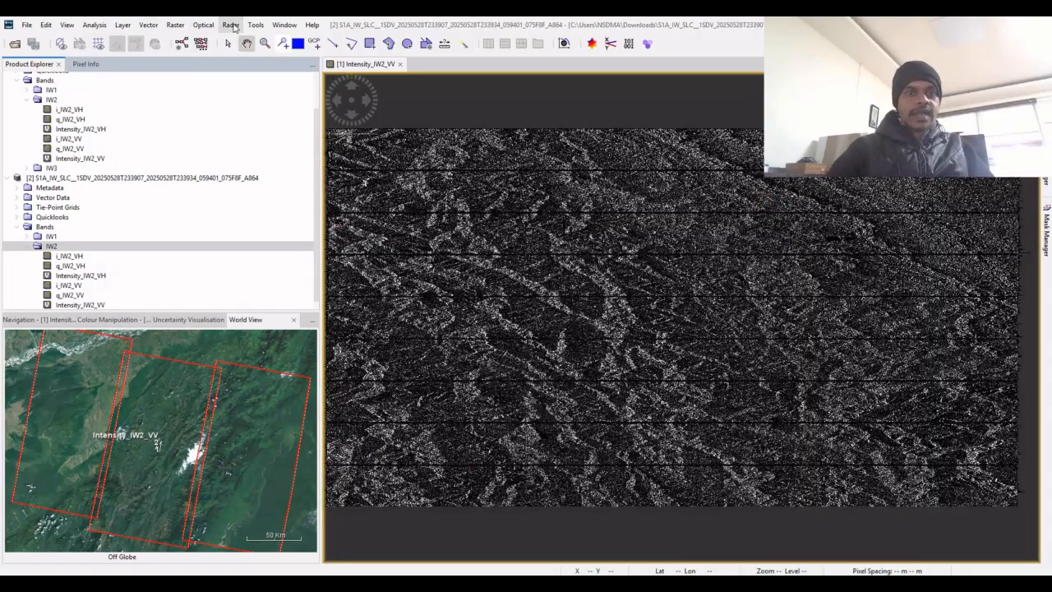
Start S-1 TOPS Coregistration with ESD, set the first source to the 22 April 2025 product and check the second source is the 28 May 2025 product
click(231, 26)
mouse_move(276, 125)
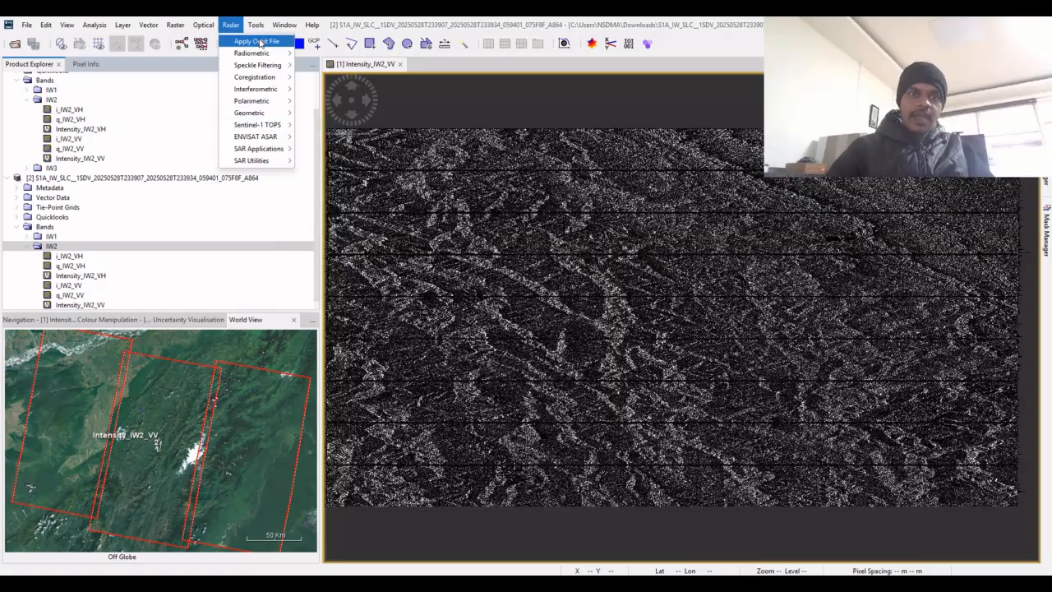
mouse_move(279, 91)
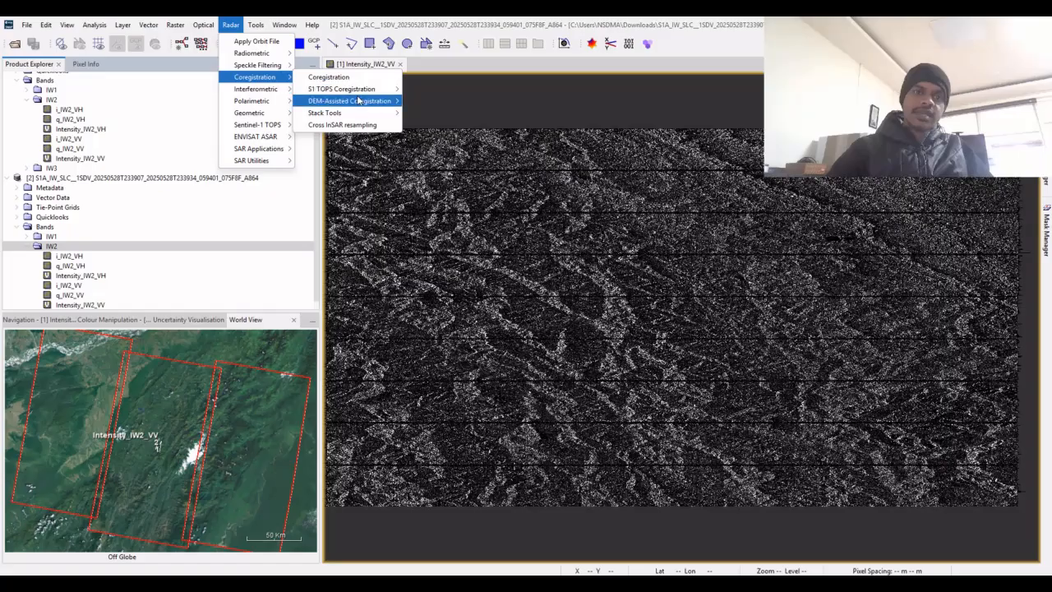
mouse_move(382, 90)
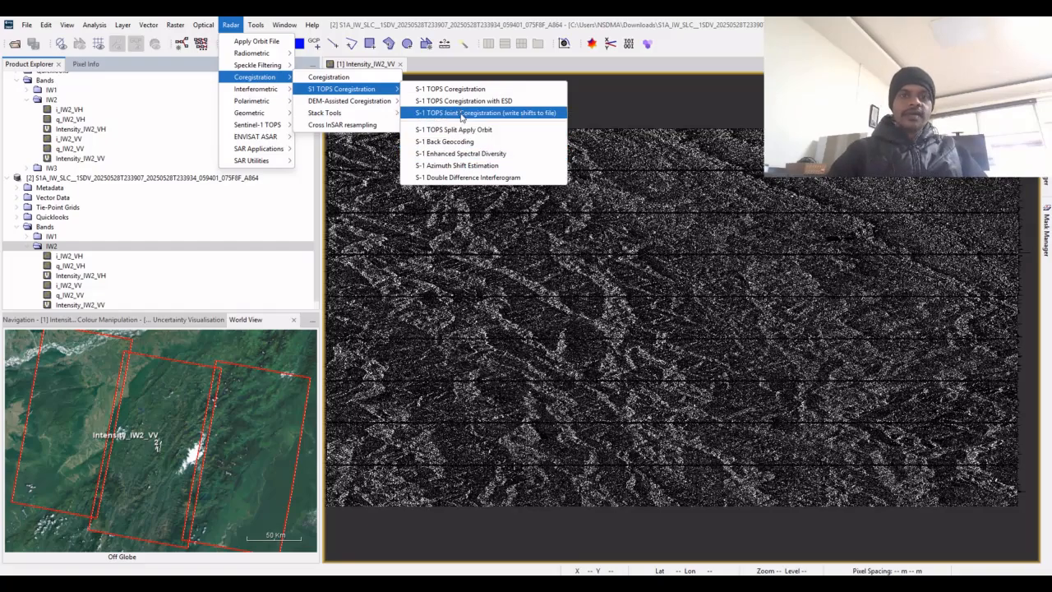
click(460, 101)
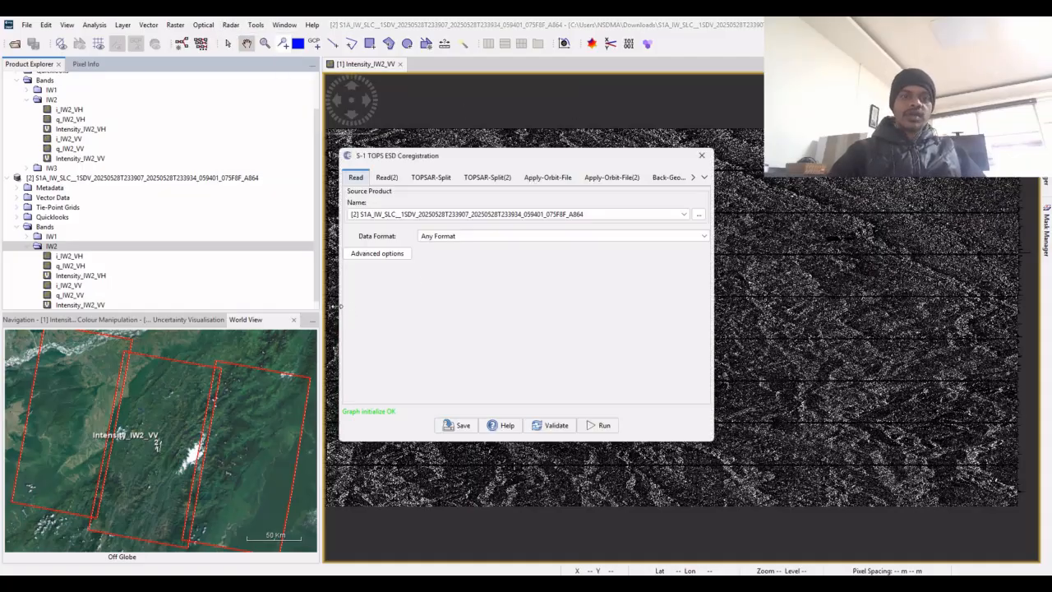
drag(336, 306, 151, 307)
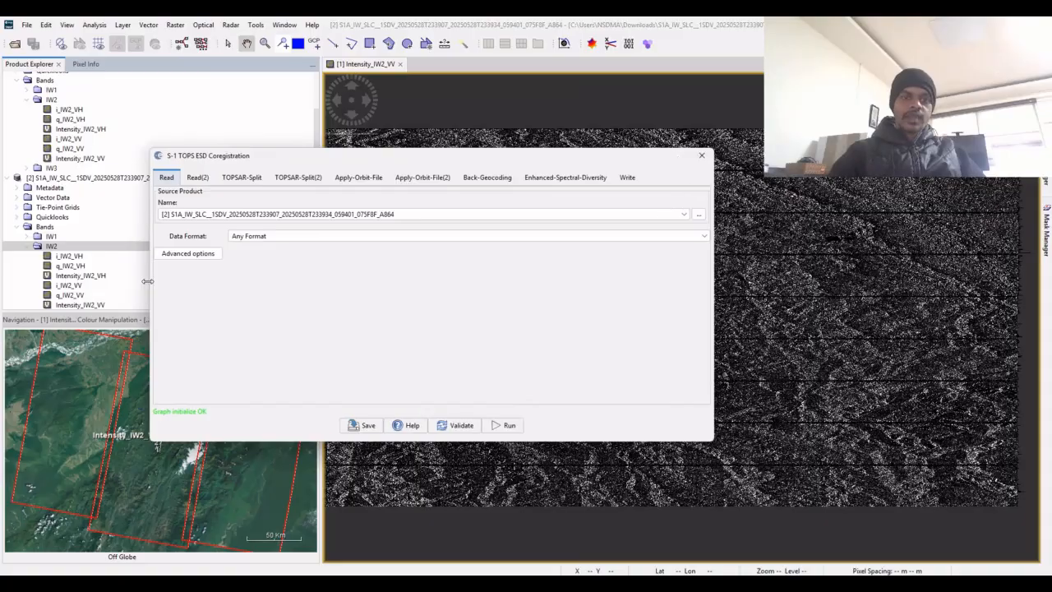
click(277, 214)
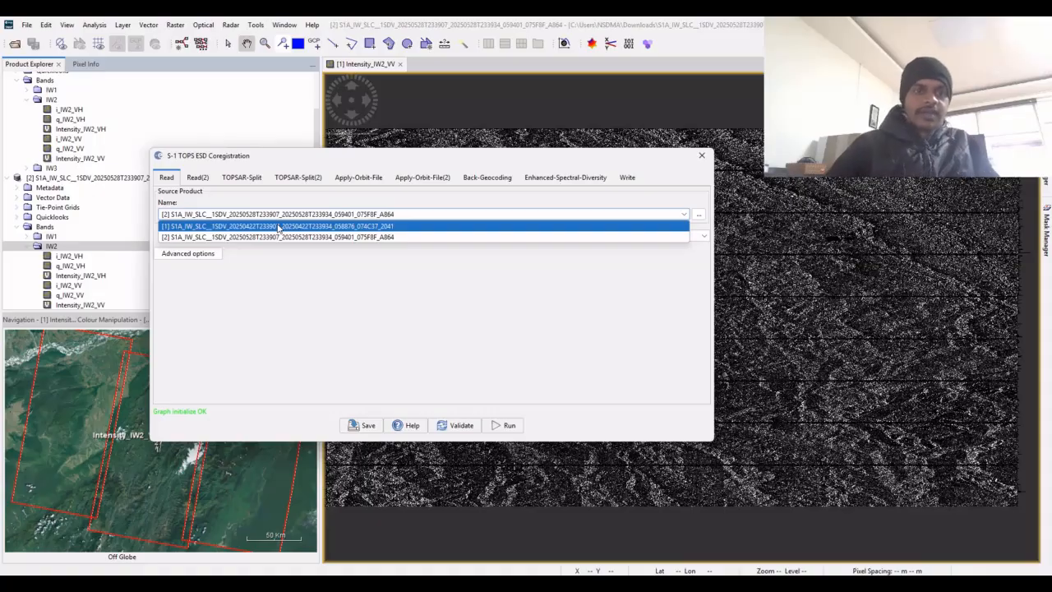
key(Return)
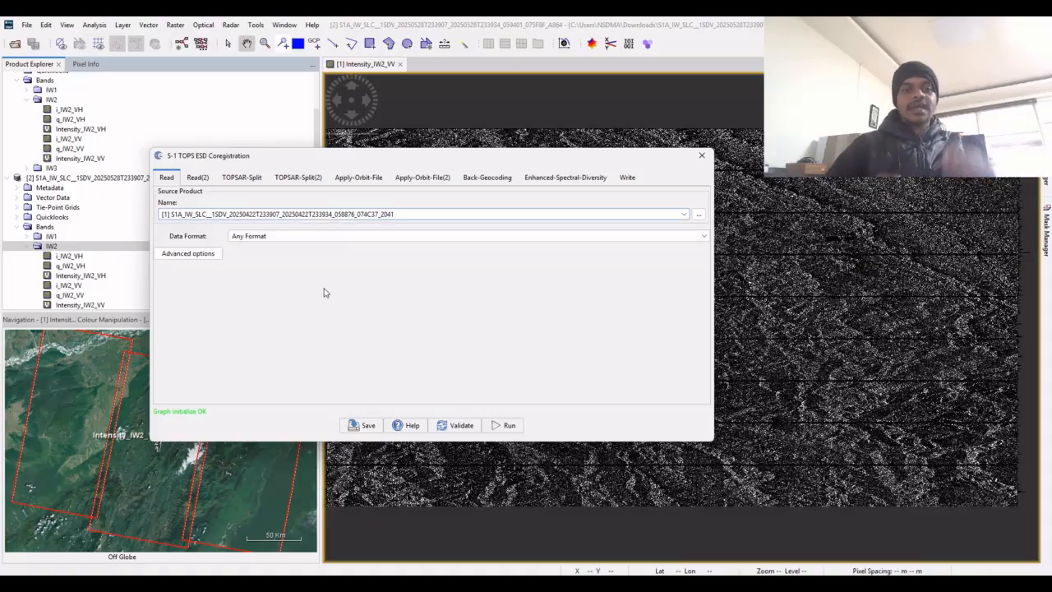
click(200, 179)
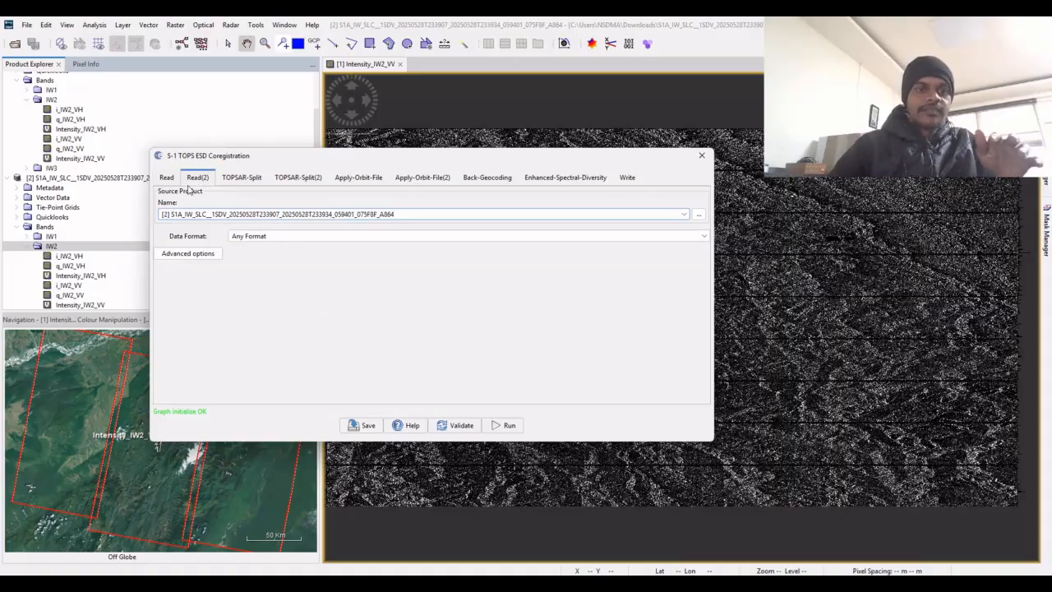
click(167, 177)
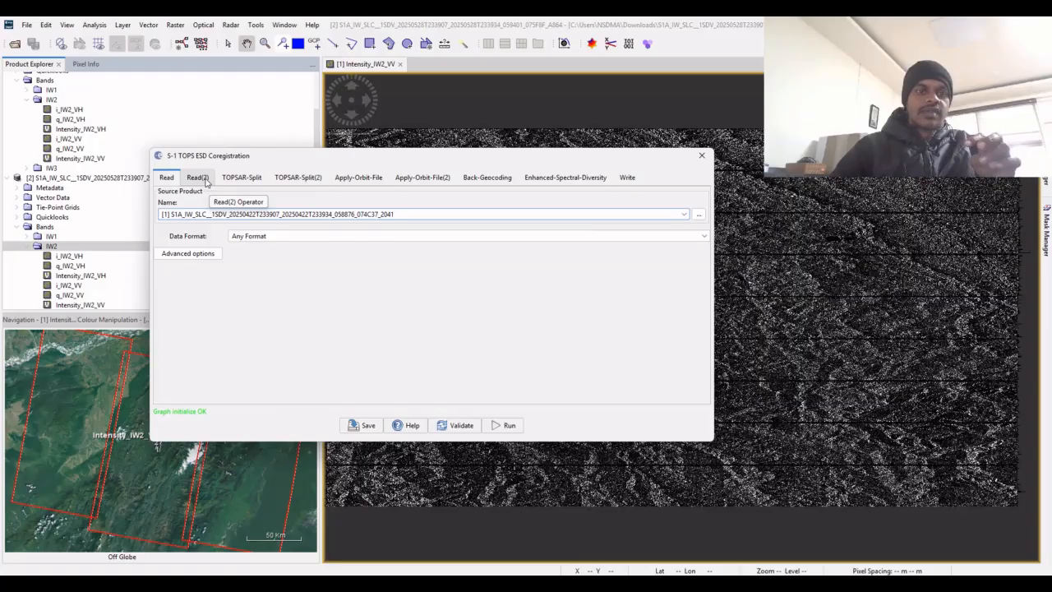
click(199, 177)
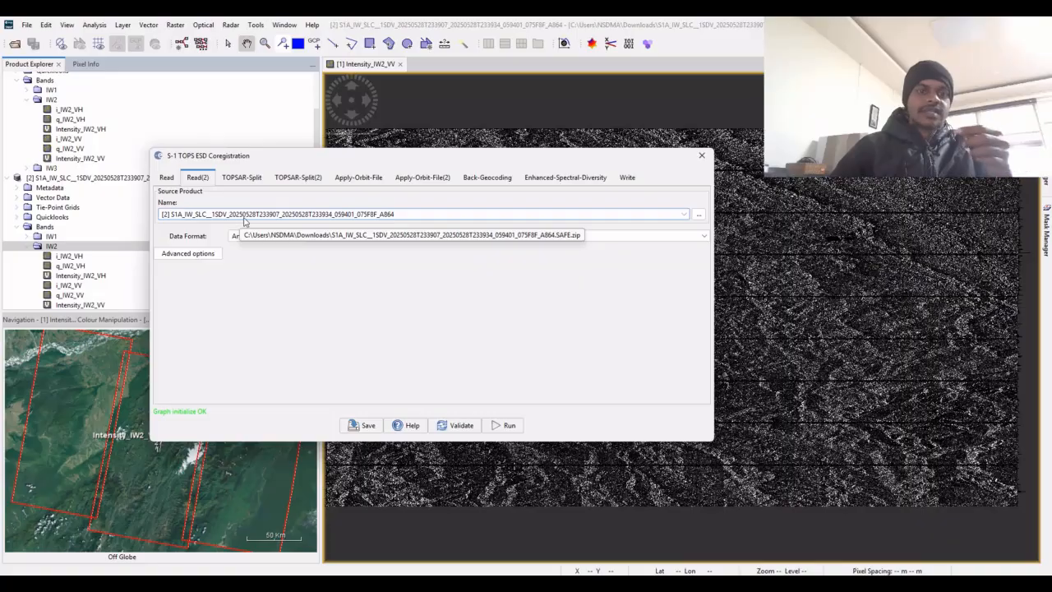
Set the subswath of the first TOPSAR-Split operator to IW2
click(242, 177)
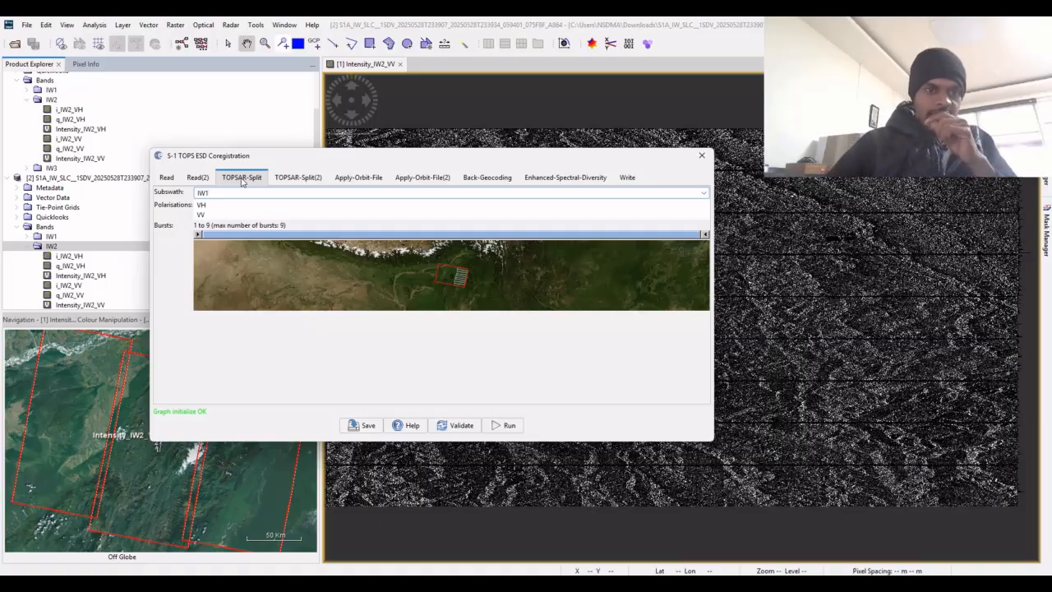
click(234, 194)
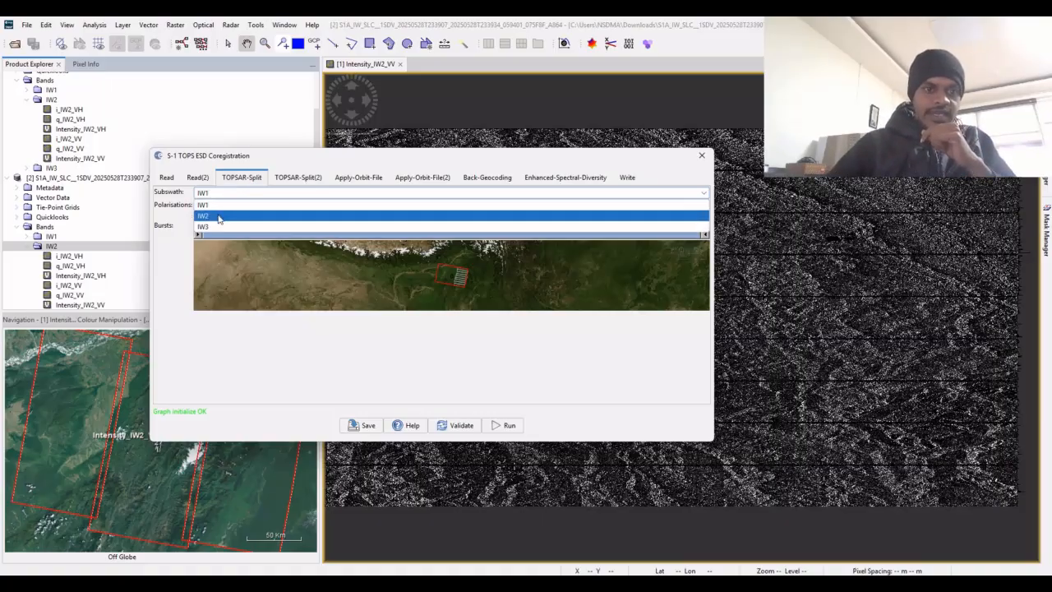
click(219, 216)
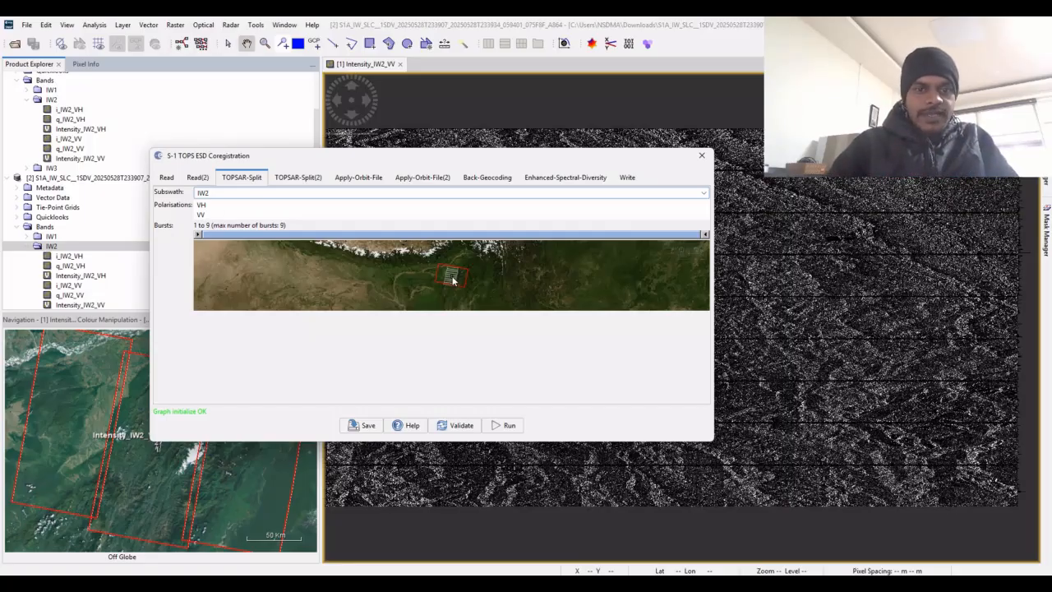
Examine the IW2 burst footprints of the first TOPSAR-Split and compare them with the Kisama–Phesama location in the world view and Google Earth Pro
scroll(452, 281, down, 2)
scroll(451, 280, up, 5)
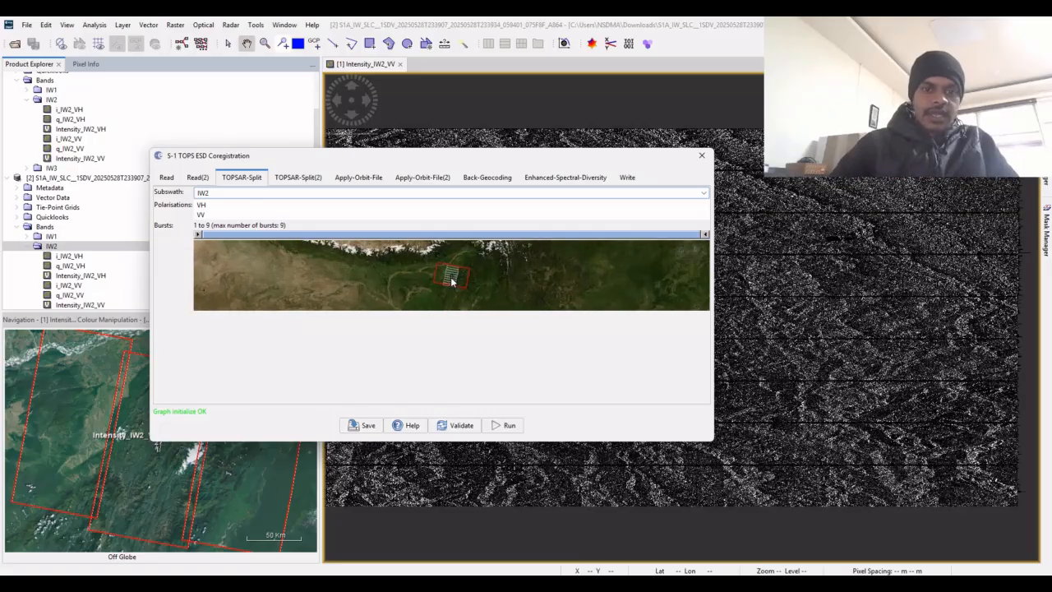
scroll(452, 280, up, 2)
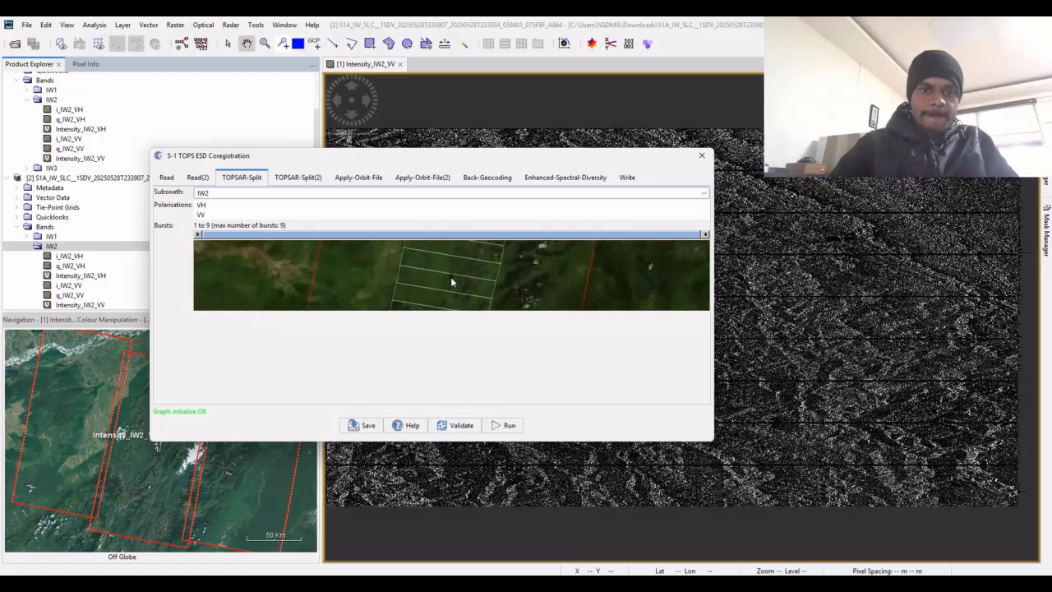
drag(451, 282, 473, 222)
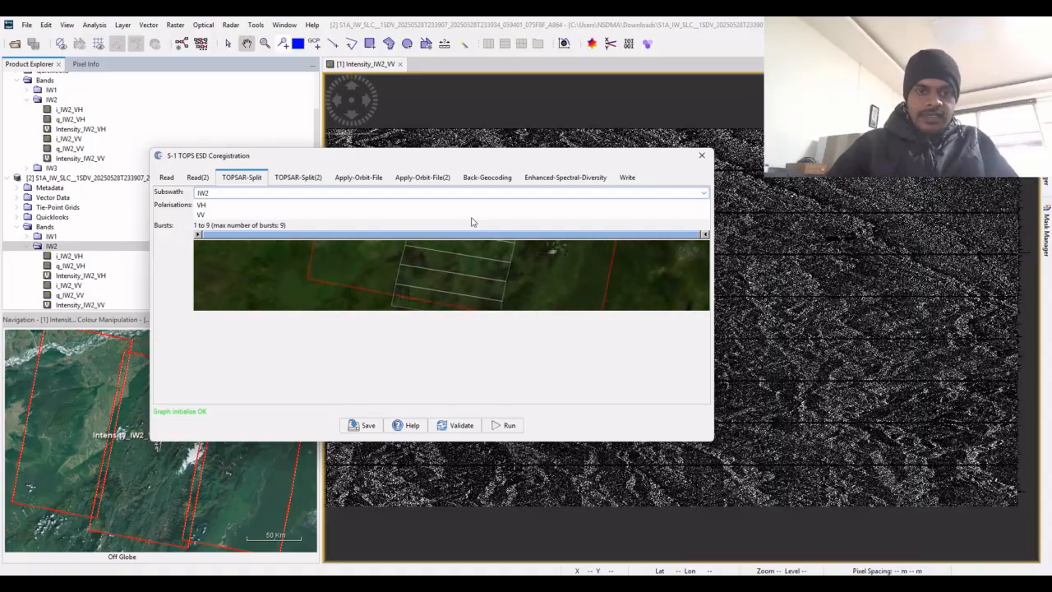
drag(461, 258, 465, 231)
scroll(138, 500, up, 3)
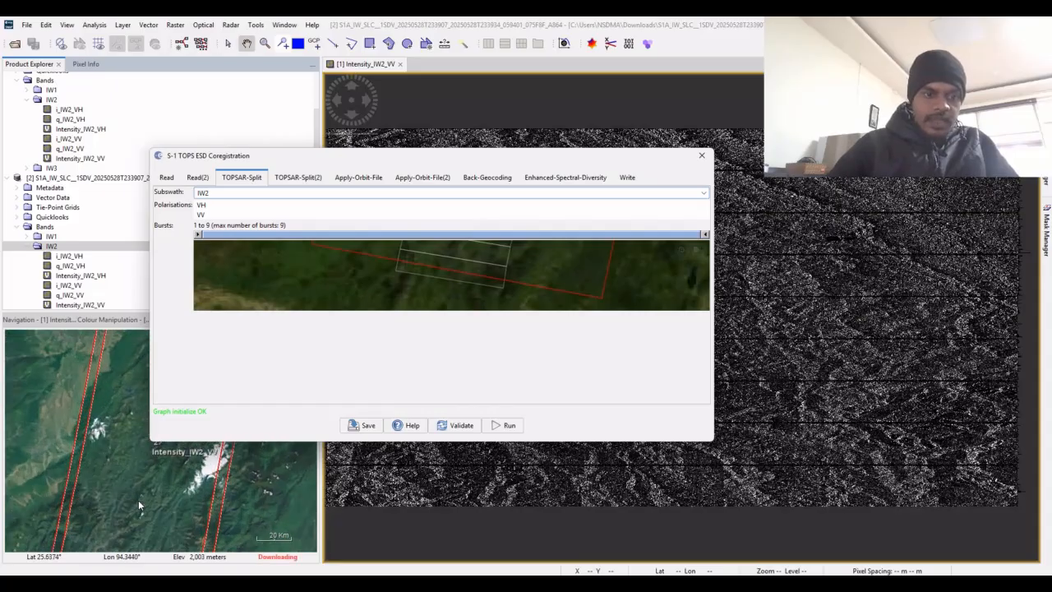
drag(92, 532, 69, 444)
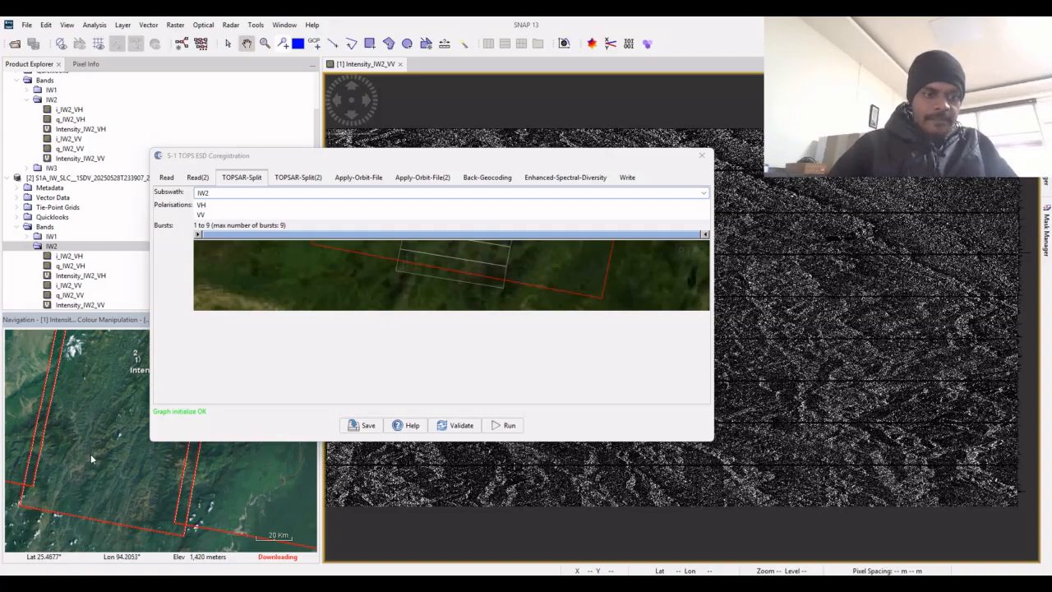
key(alt+Tab)
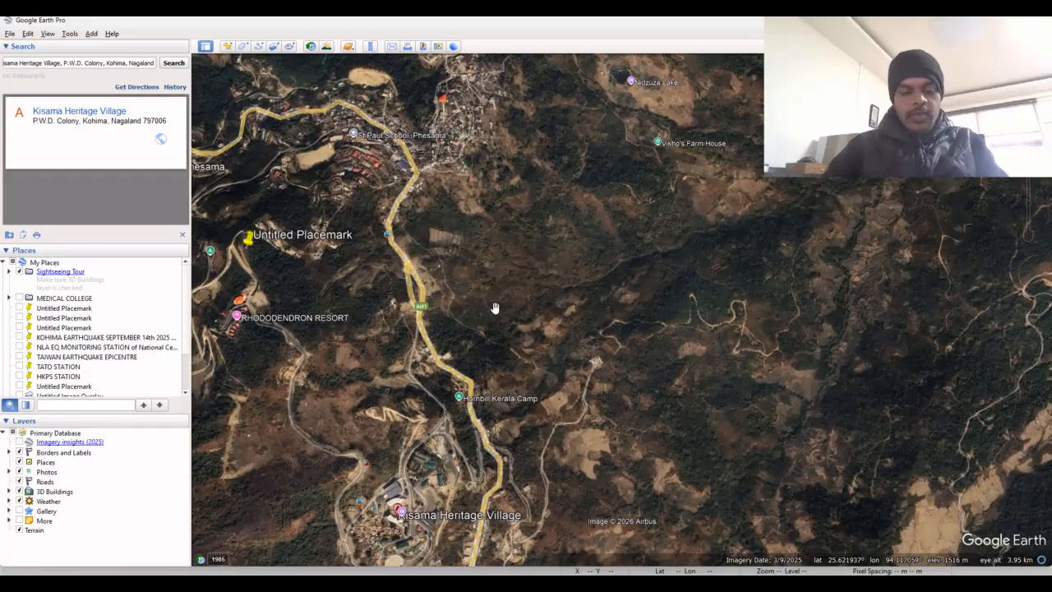
key(alt+Tab)
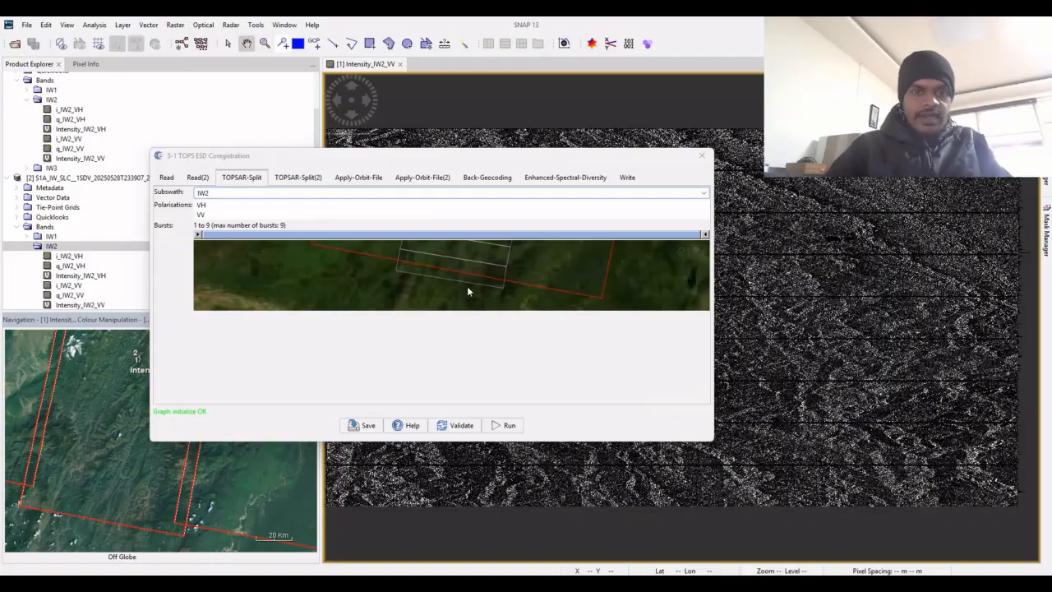
Limit the first TOPSAR-Split operator to bursts 7 to 9, covering the southern end of the IW2 subswath
drag(487, 272, 491, 305)
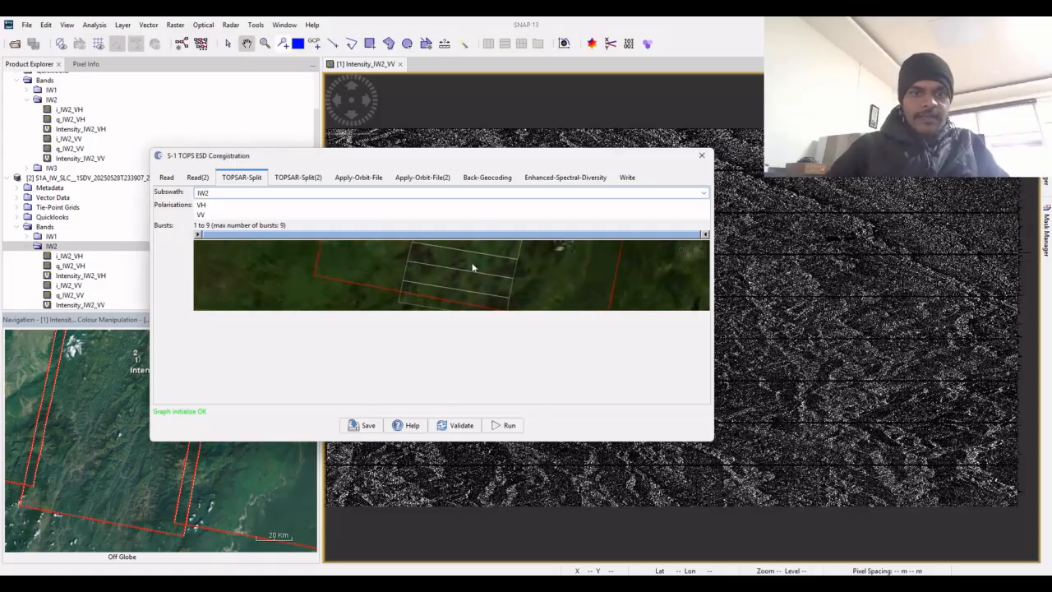
scroll(472, 267, up, 1)
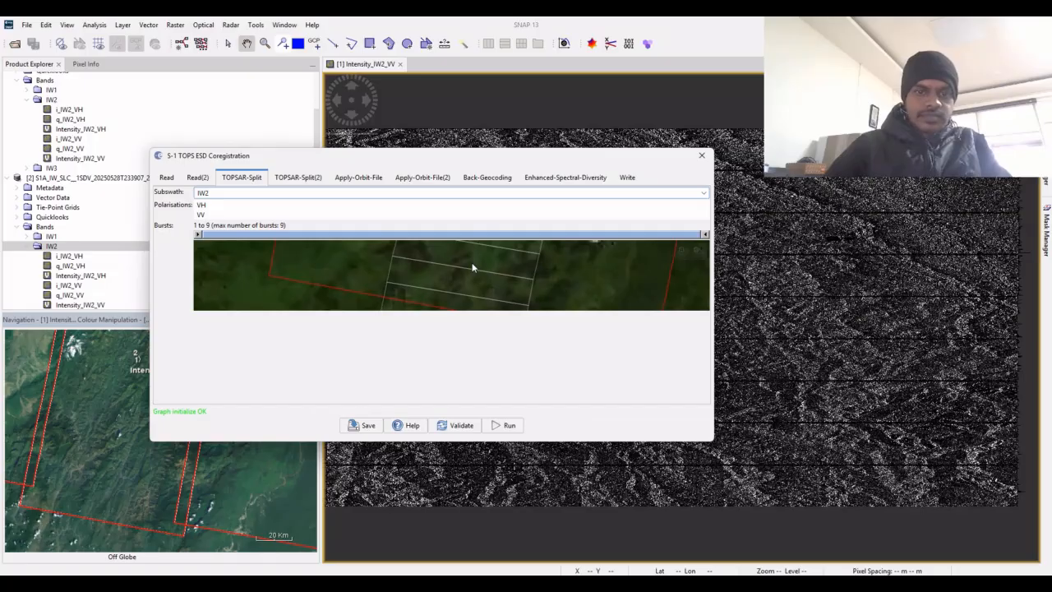
scroll(472, 268, down, 2)
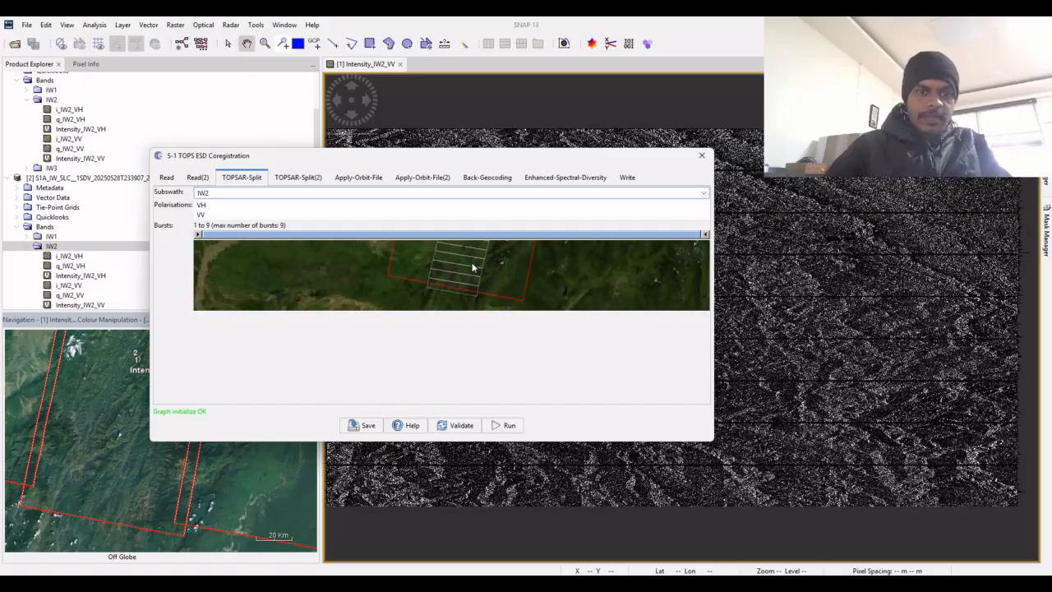
scroll(472, 266, down, 2)
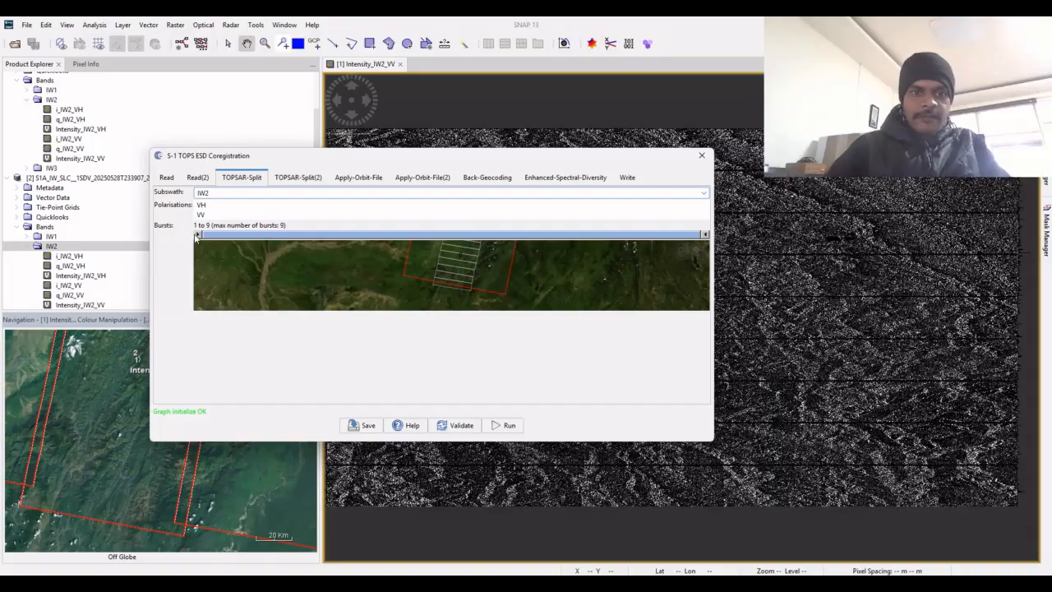
drag(196, 236, 299, 242)
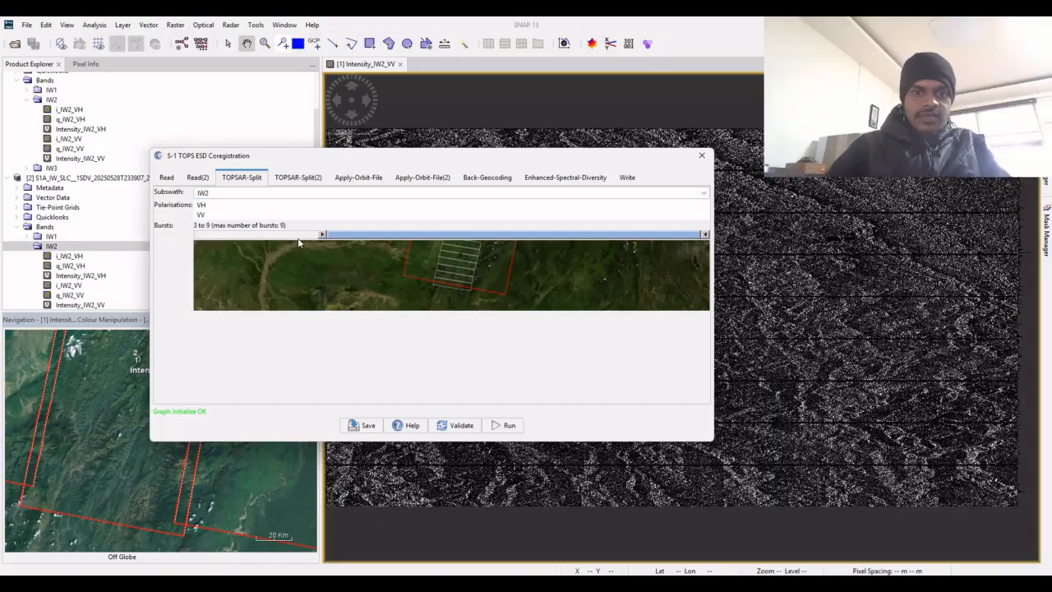
drag(366, 269, 359, 287)
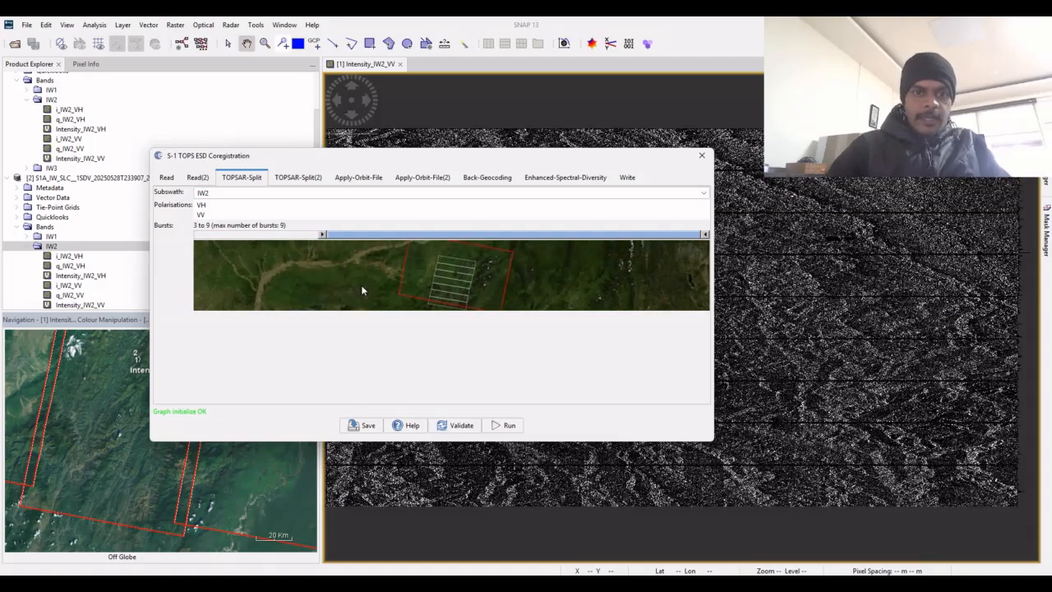
drag(324, 240, 448, 239)
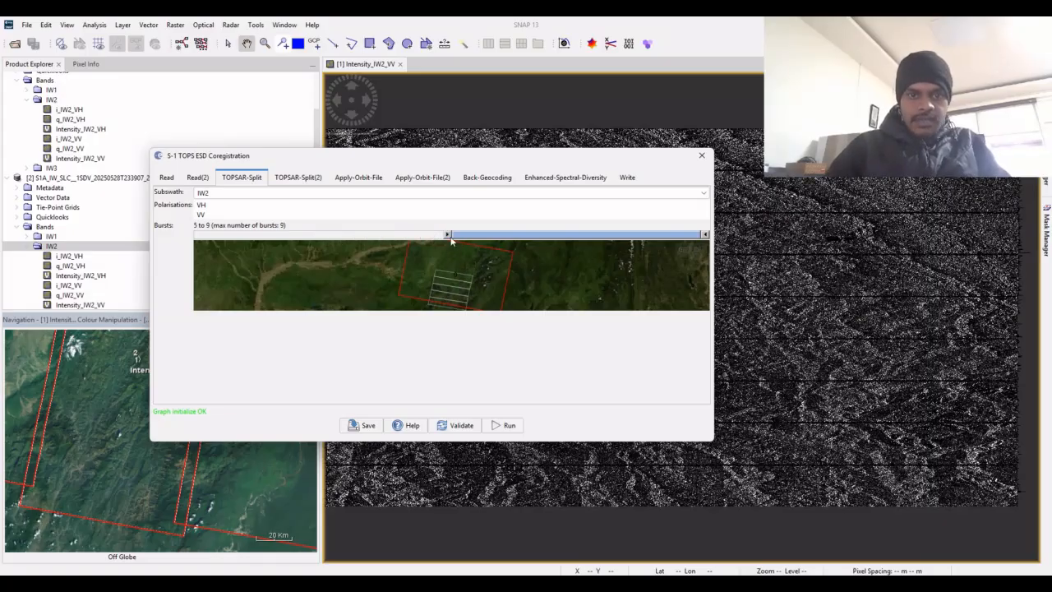
drag(448, 236, 547, 240)
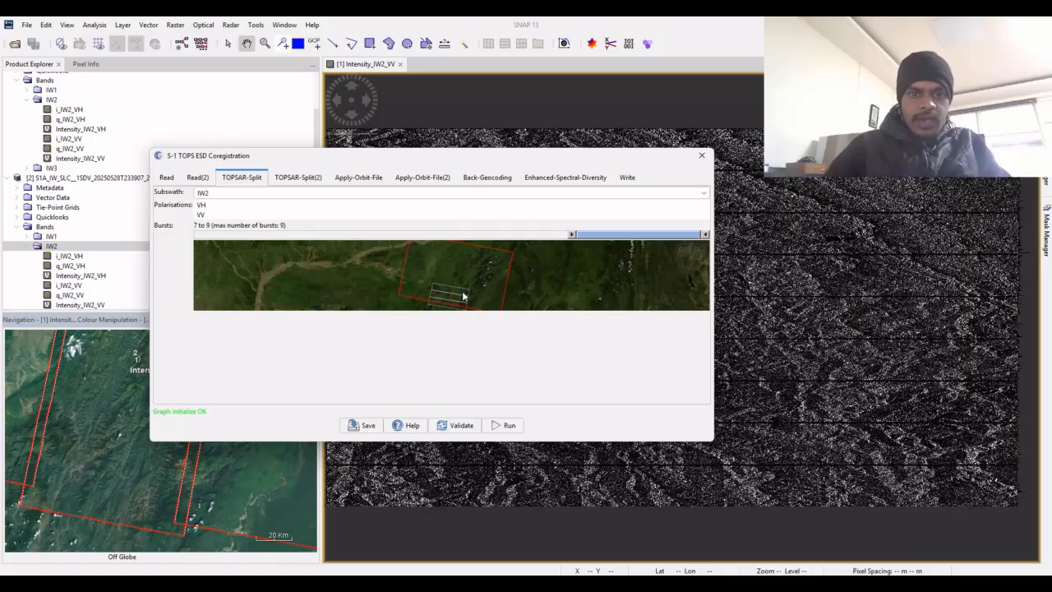
drag(517, 277, 517, 266)
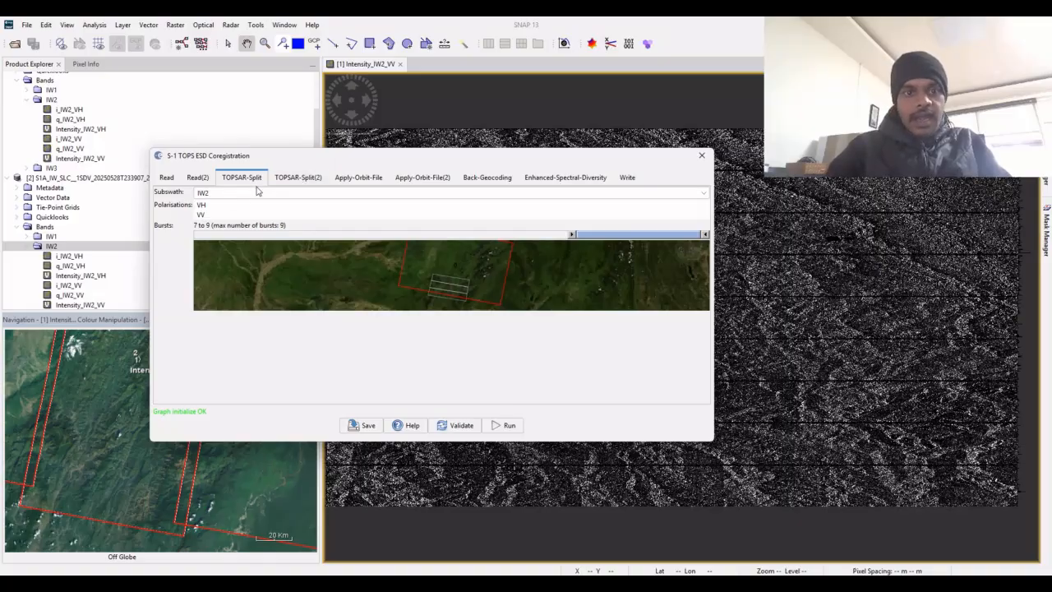
Set the second TOPSAR-Split operator to subswath IW2 with bursts 7 to 9 and check that its coverage matches the first split
click(293, 180)
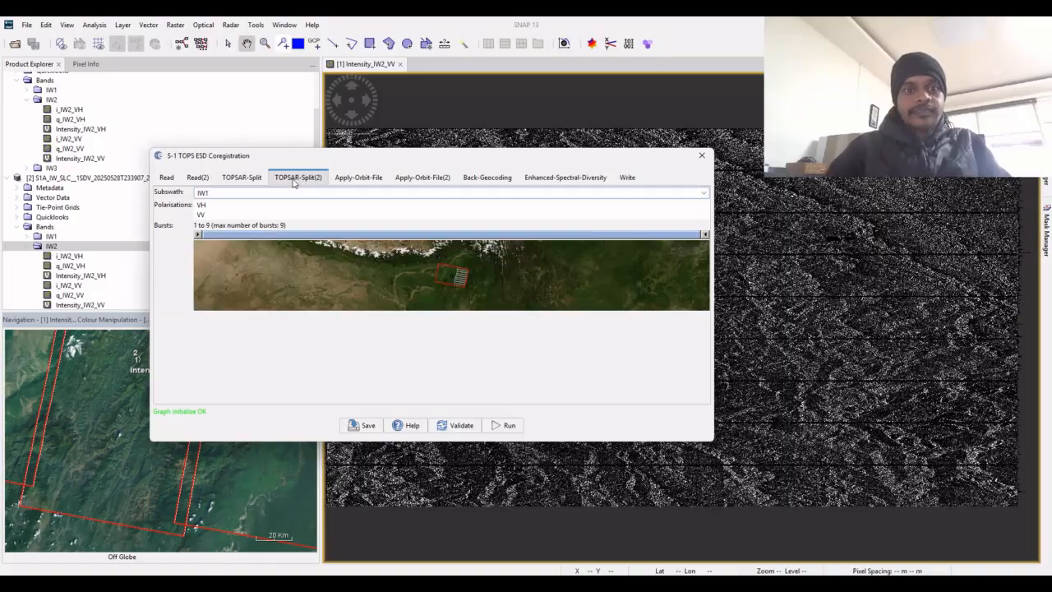
click(254, 195)
click(220, 220)
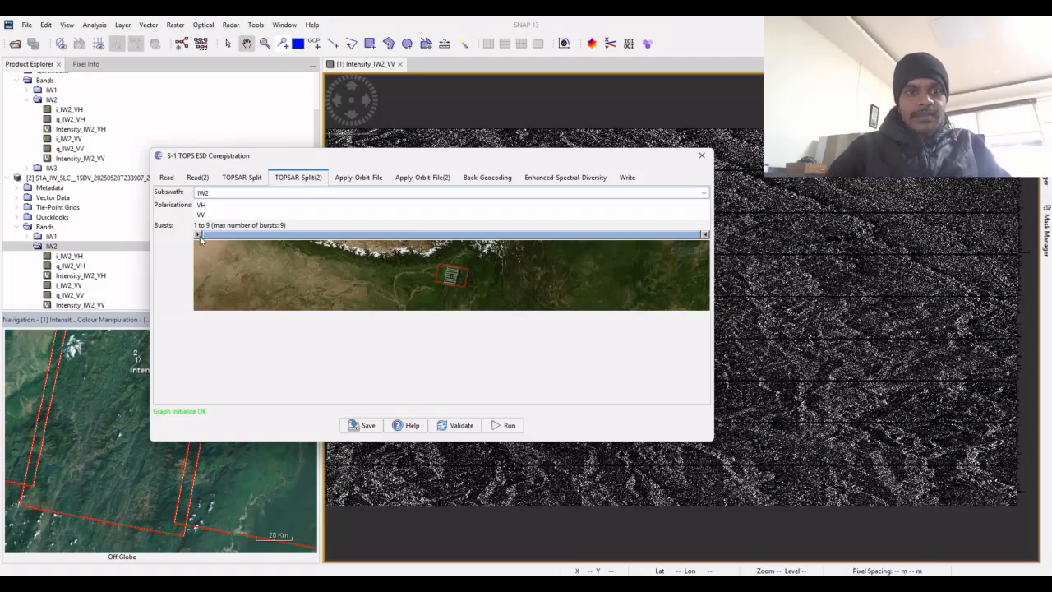
drag(200, 237, 549, 272)
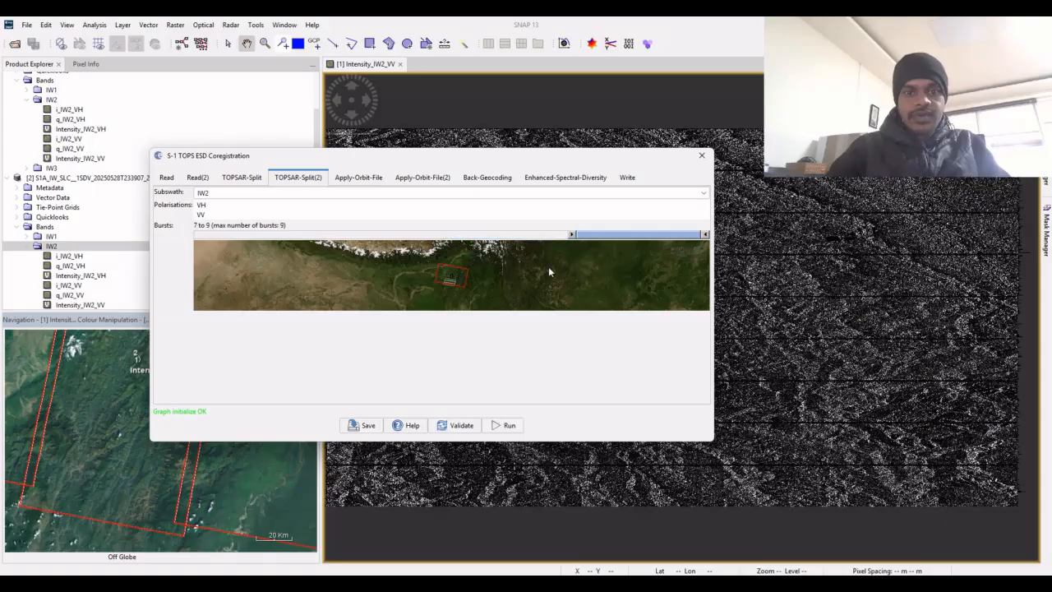
scroll(427, 289, up, 3)
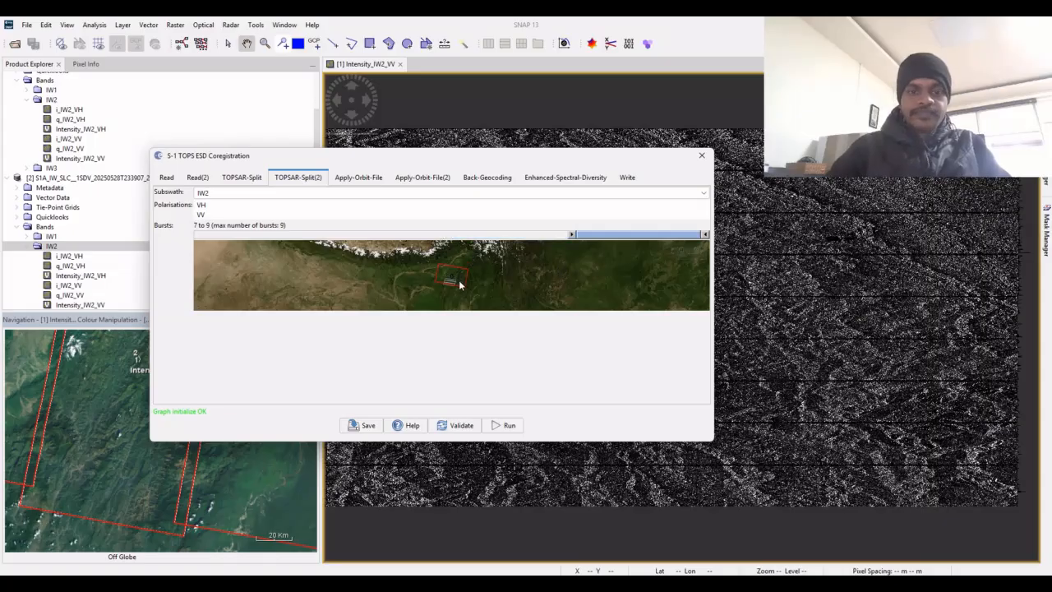
scroll(460, 284, down, 5)
scroll(461, 284, up, 3)
scroll(459, 284, up, 4)
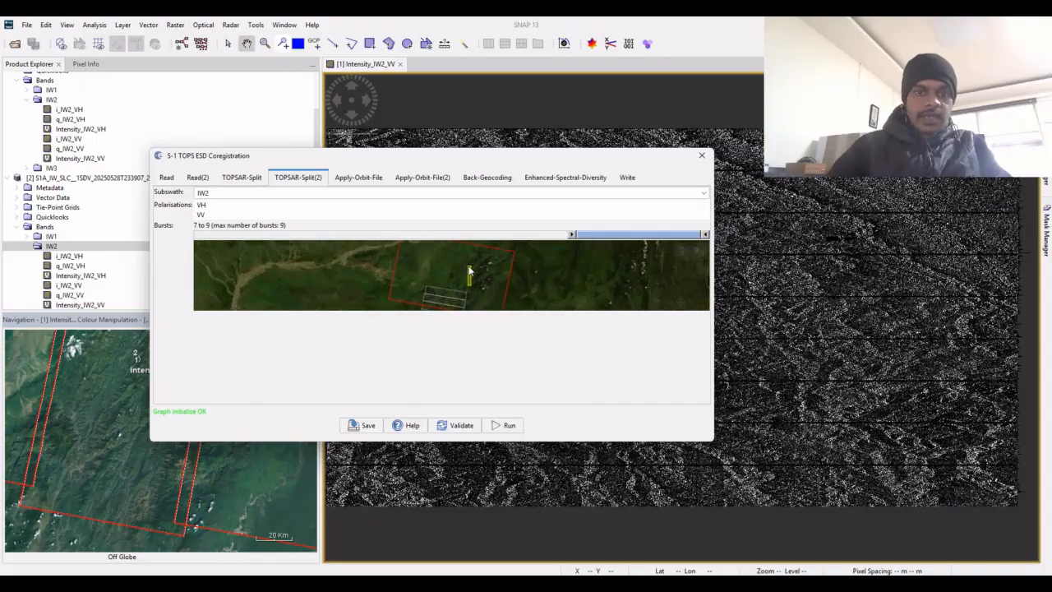
drag(468, 265, 466, 259)
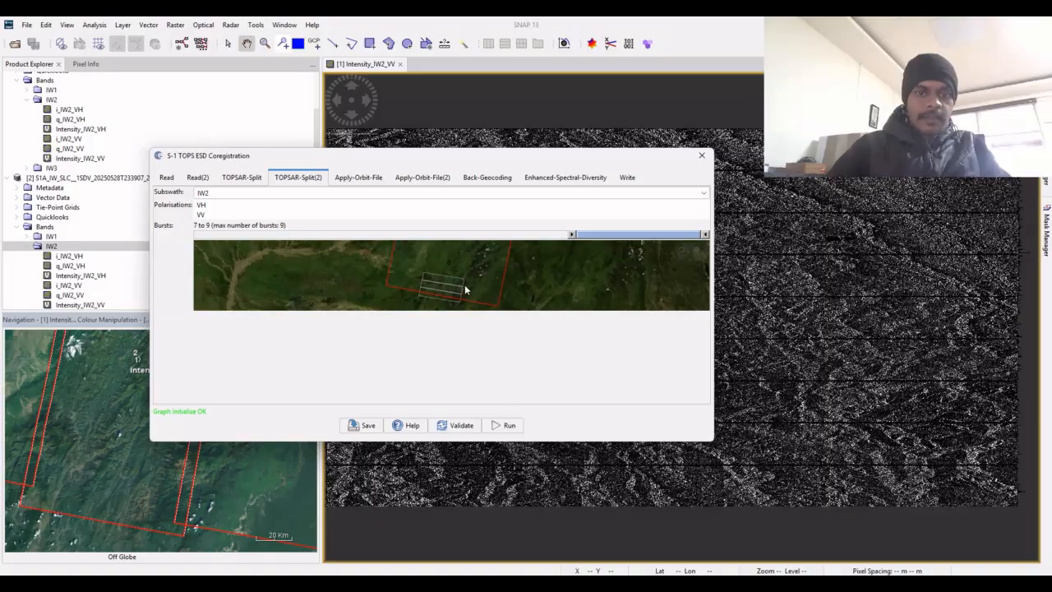
click(248, 179)
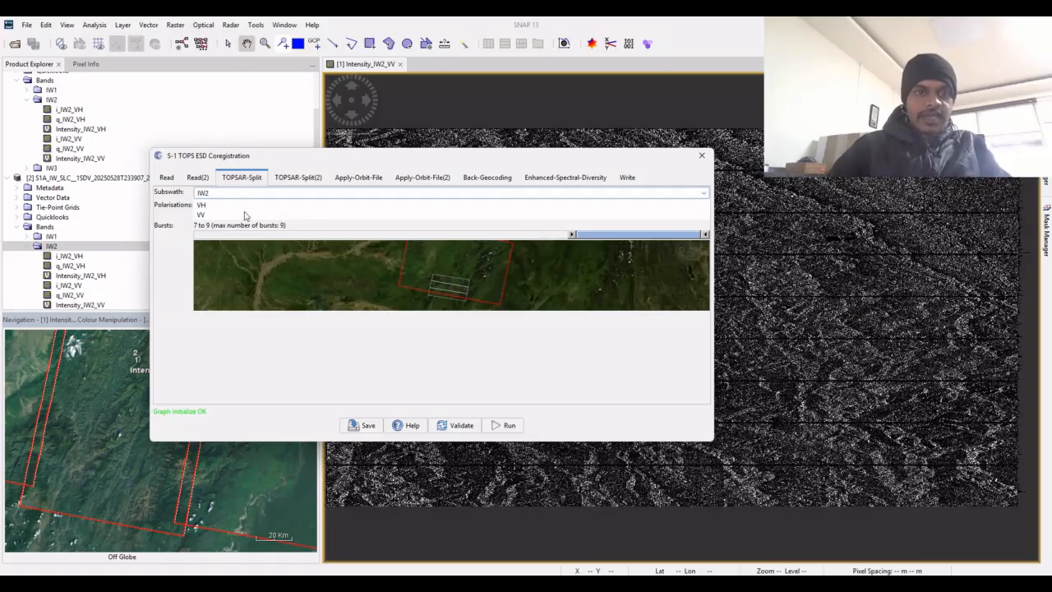
click(289, 179)
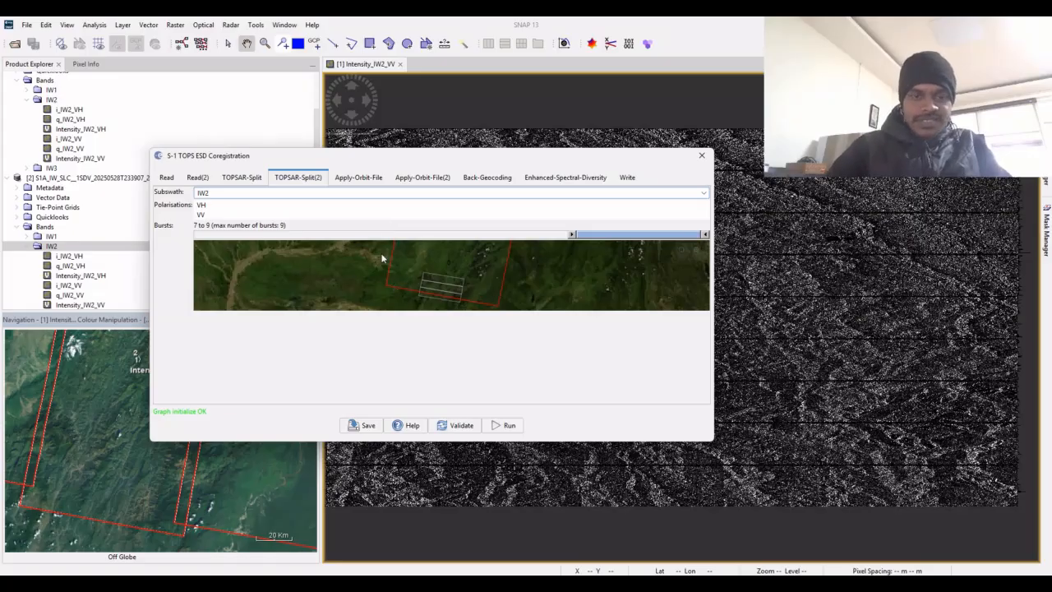
Keep Sentinel Precise (Auto Download) orbits for the first Apply-Orbit-File operator and enable "Do not fail if new orbit file is not found" in both
click(355, 181)
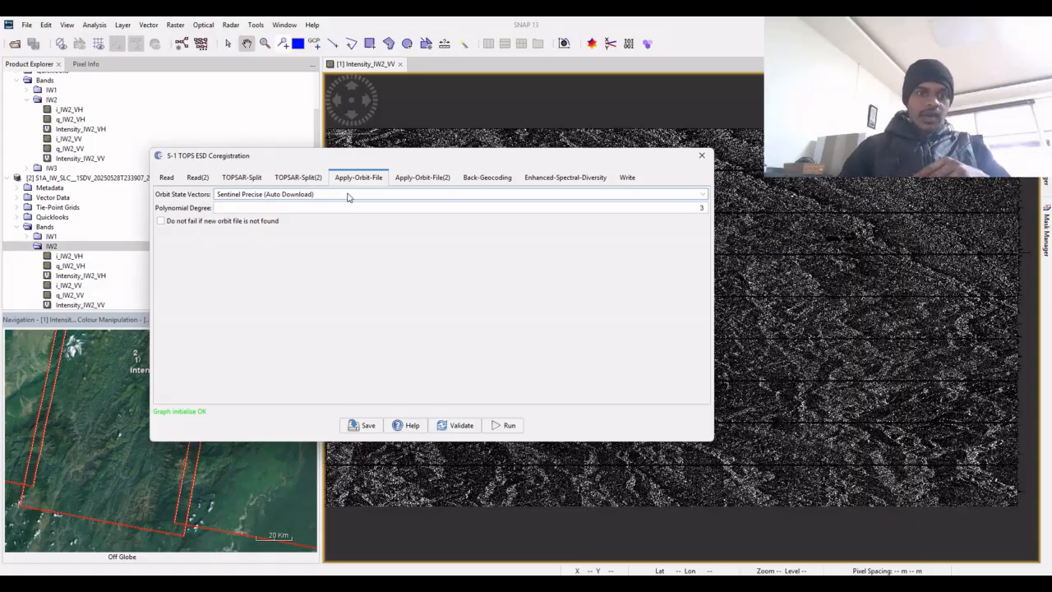
click(347, 197)
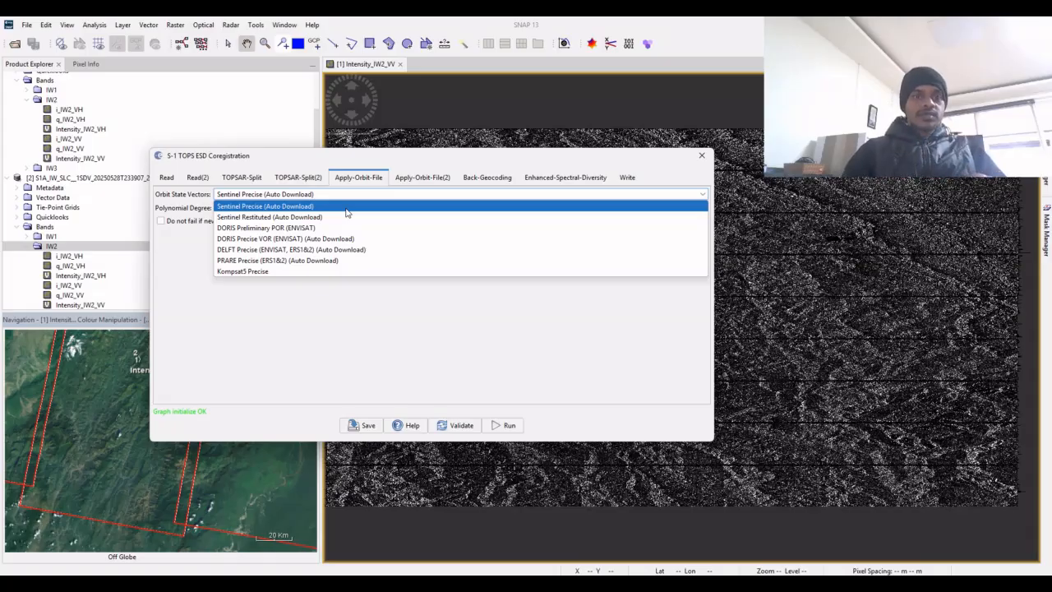
click(346, 208)
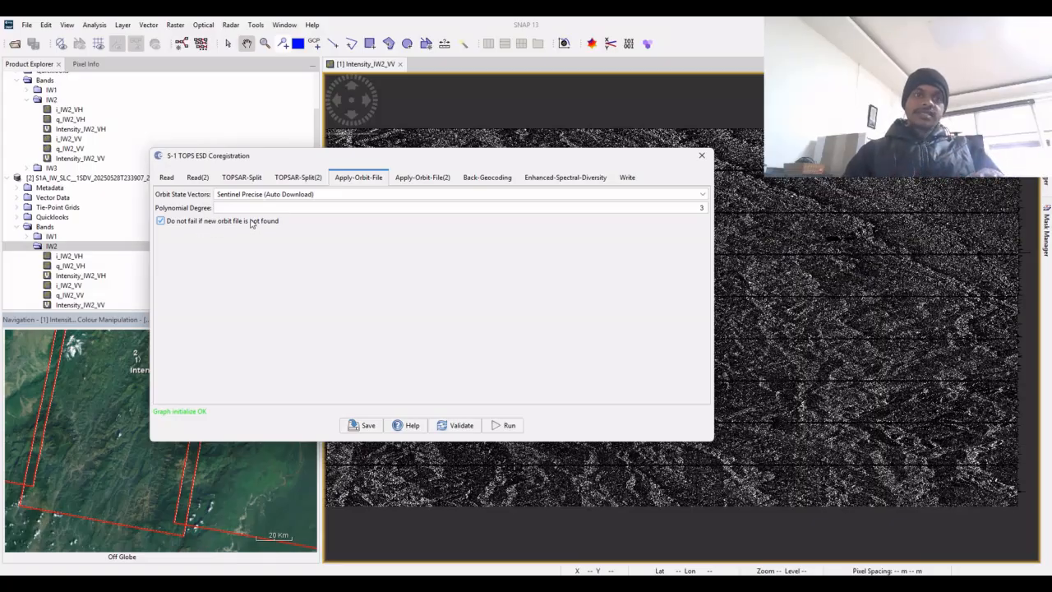
click(406, 176)
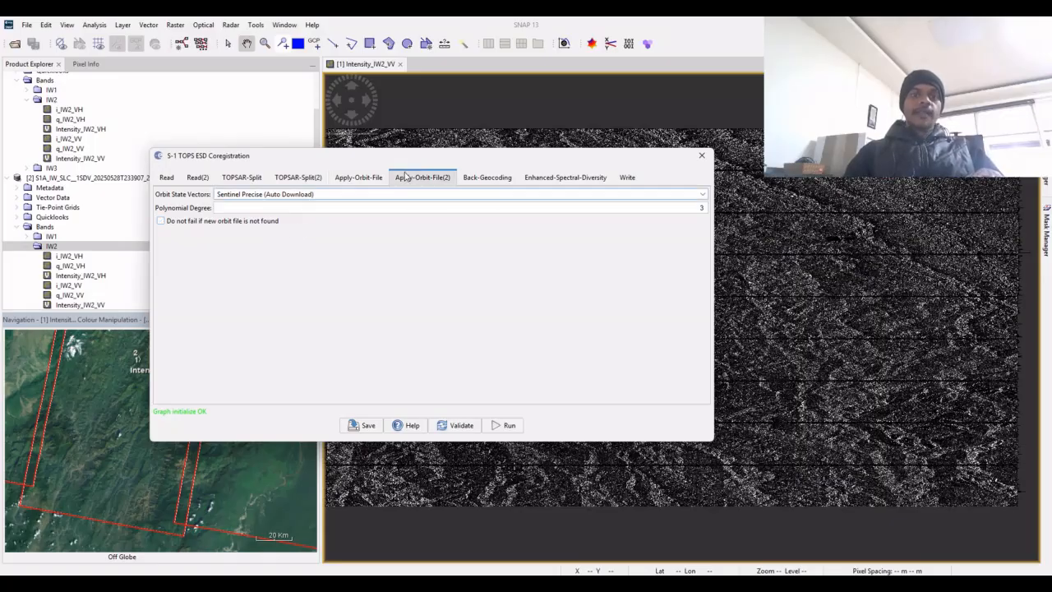
click(216, 222)
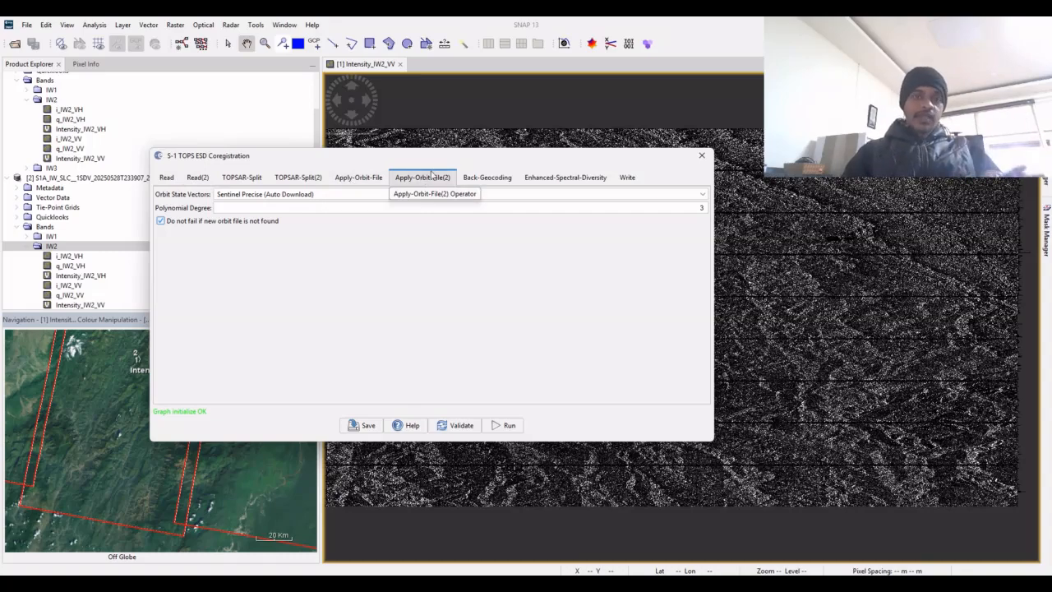
Set the Back-Geocoding operator's digital elevation model to SRTM 1Sec HGT (Auto Download)
click(485, 178)
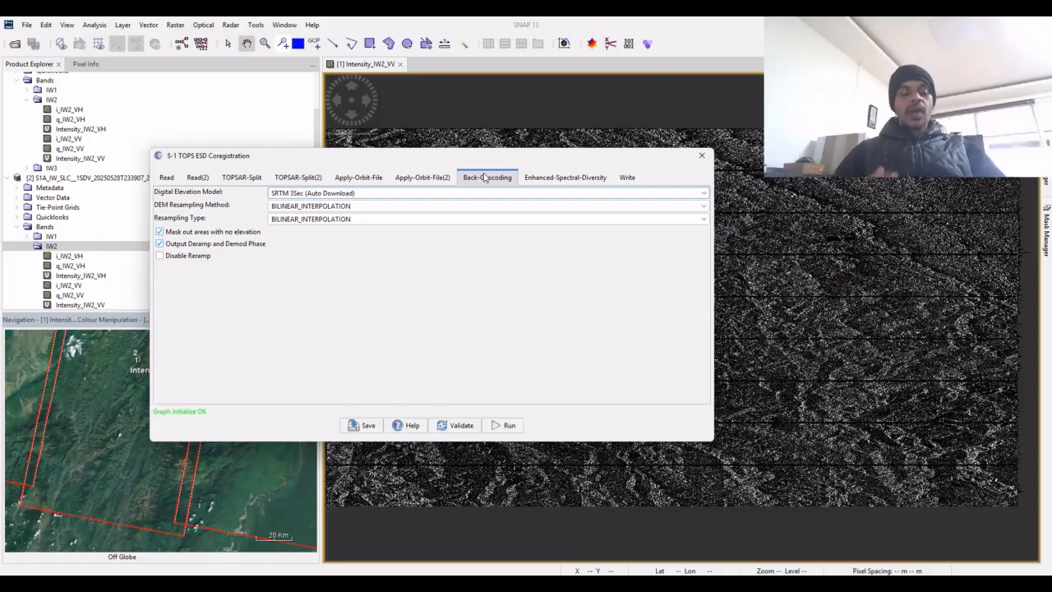
click(466, 206)
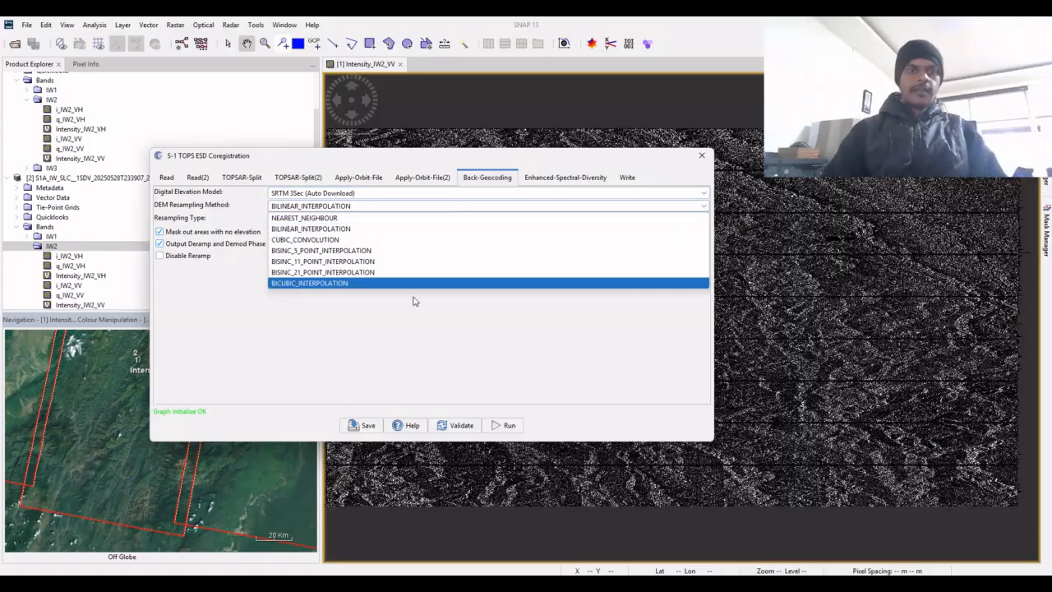
click(404, 322)
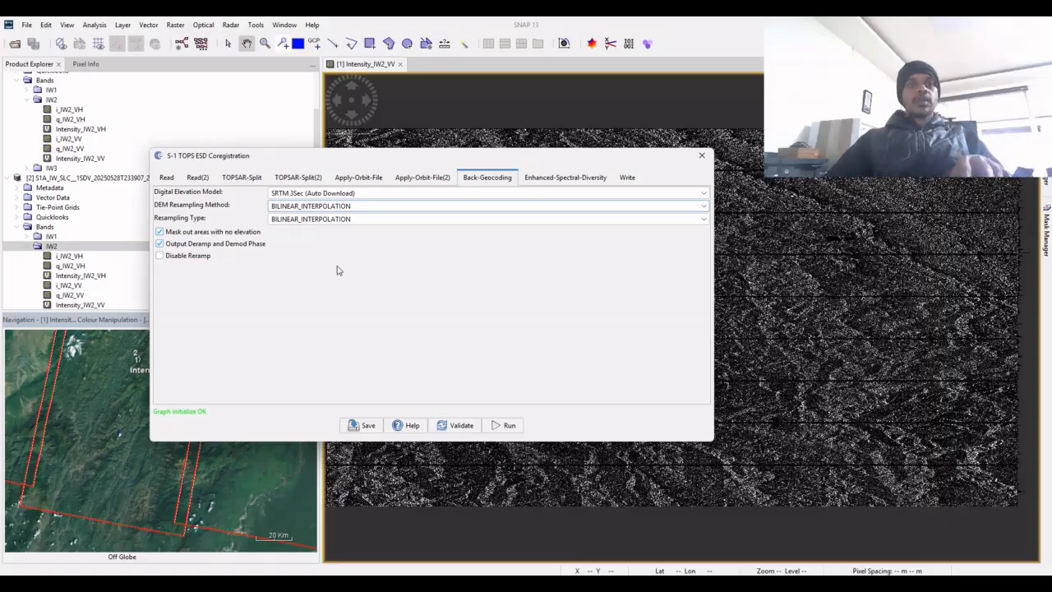
click(362, 197)
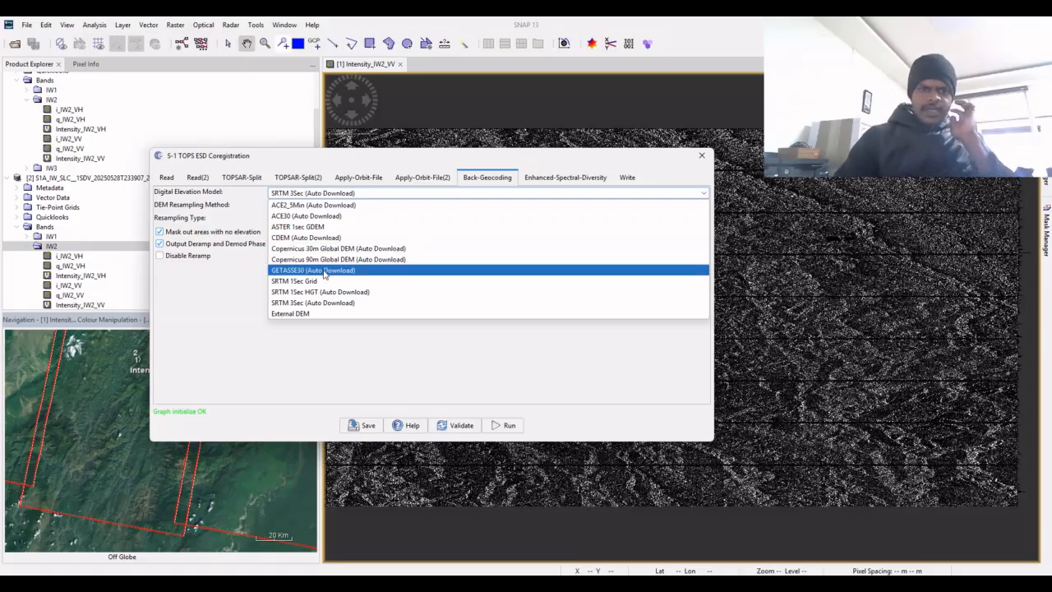
click(310, 291)
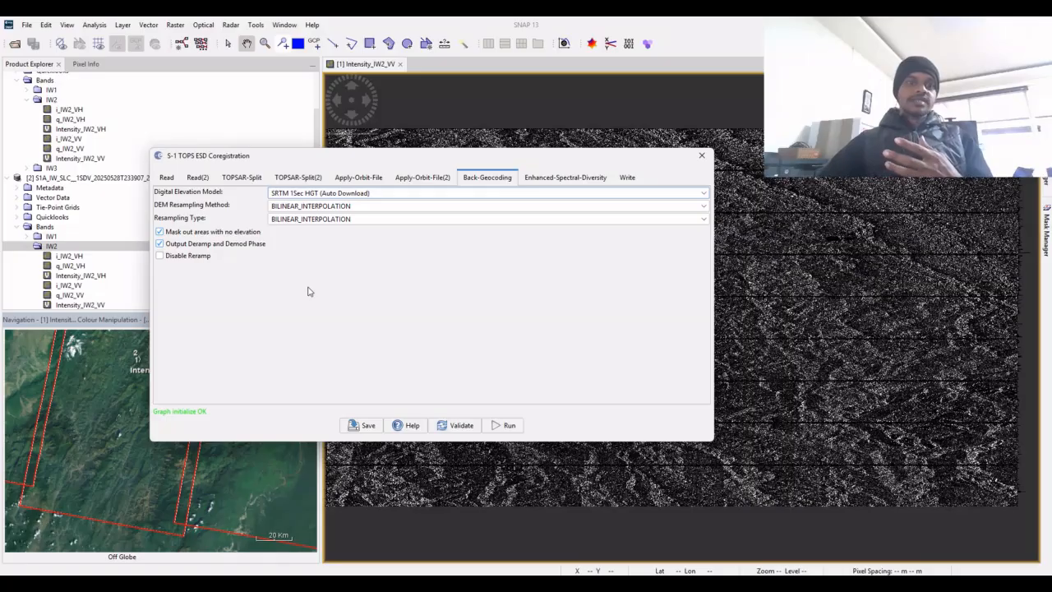
Review the Back-Geocoding interpolation options and keep BILINEAR_INTERPOLATION for both the DEM resampling method and the resampling type
click(343, 220)
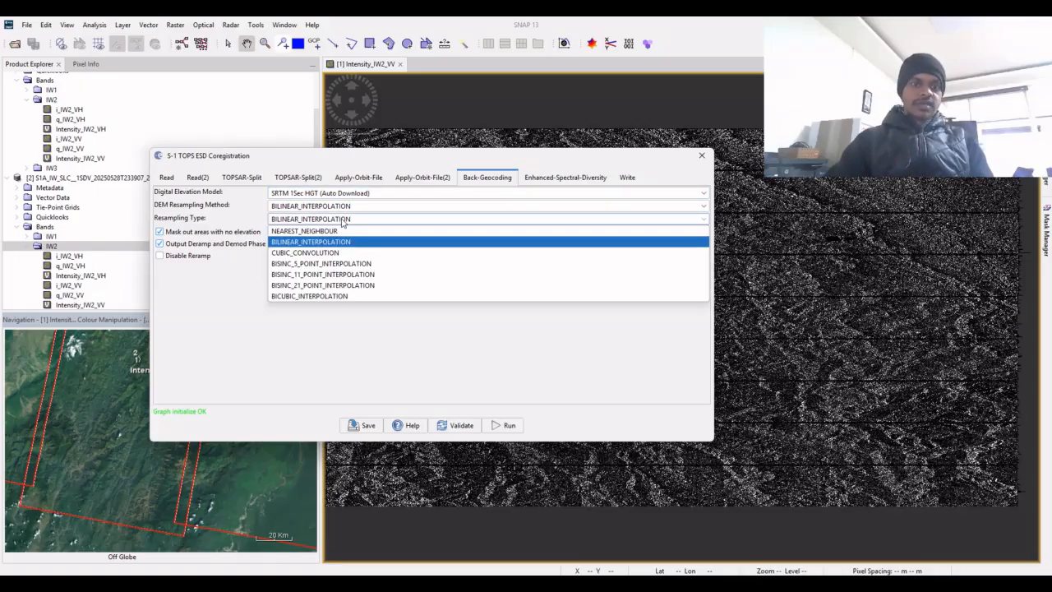
click(340, 207)
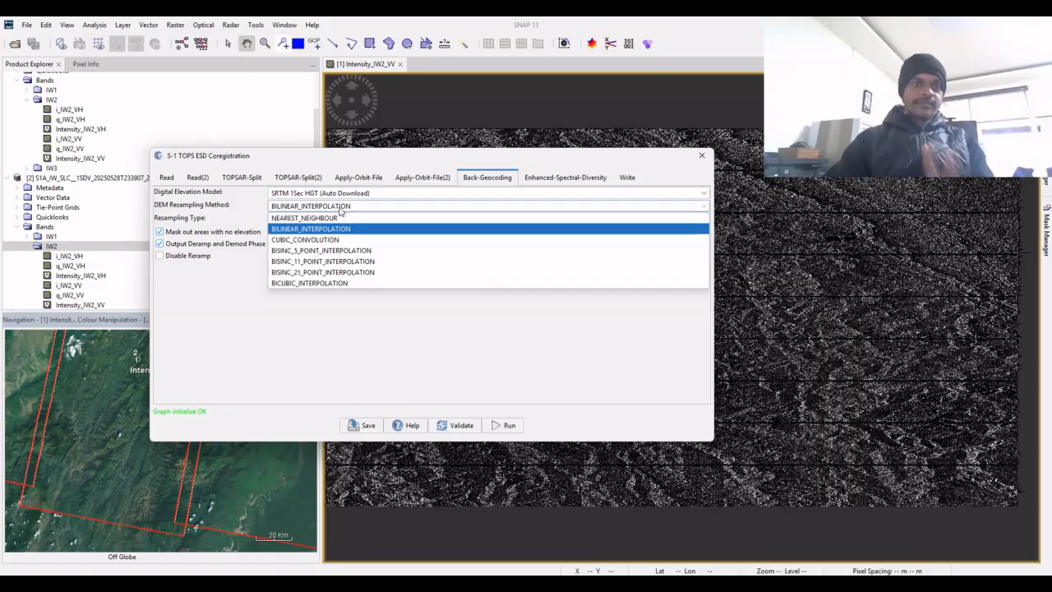
click(410, 342)
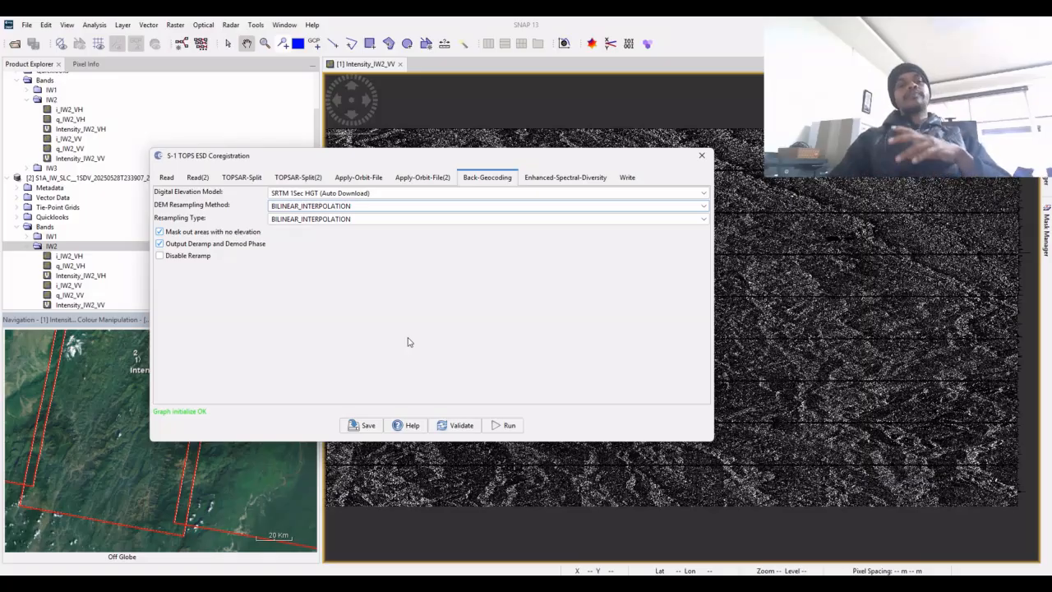
click(364, 211)
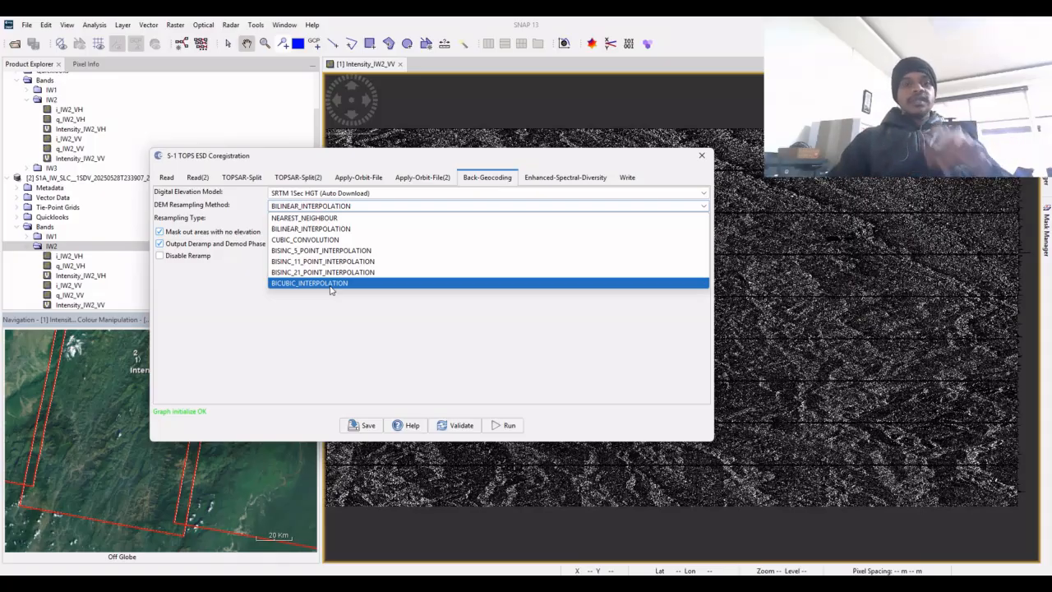
click(328, 228)
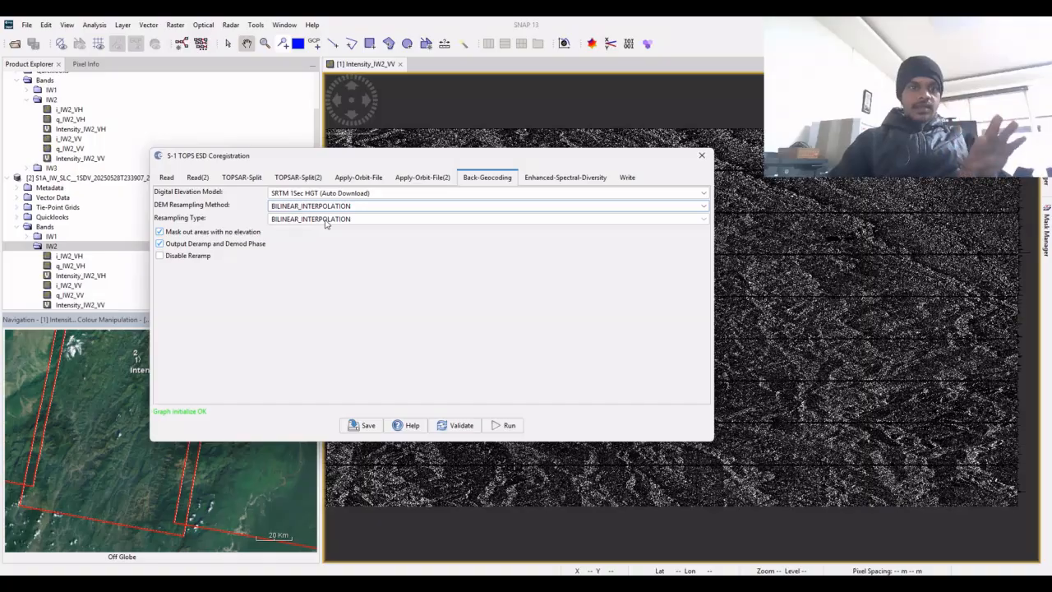
Keep the default Enhanced-Spectral-Diversity parameters and run the coregistration, writing BEAM-DIMAP output to D:\KOHIMA FAULT MONITORING USING SENTINEL
click(546, 179)
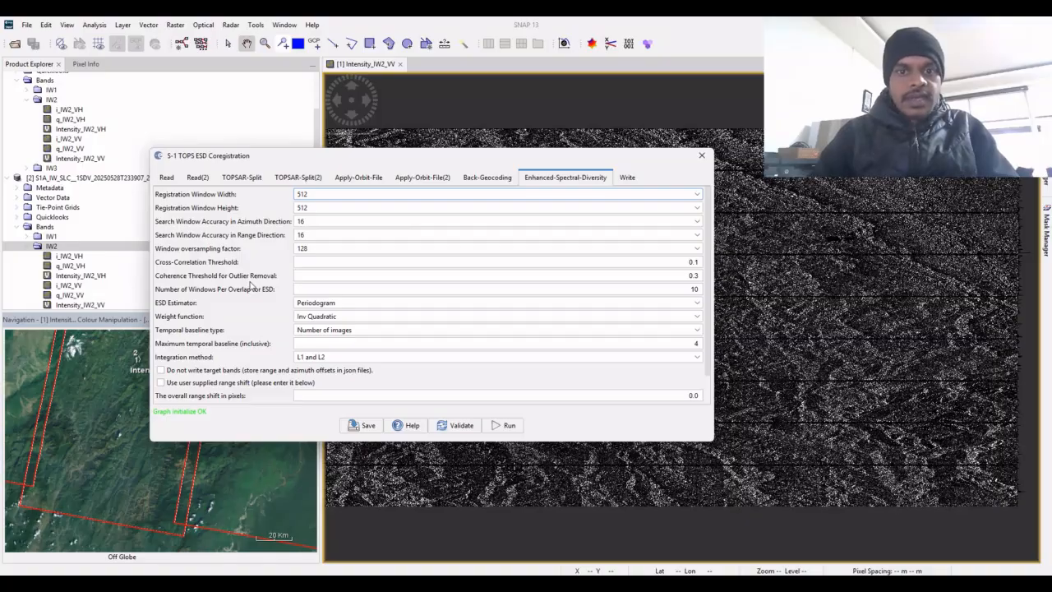
scroll(251, 285, down, 3)
scroll(251, 285, up, 2)
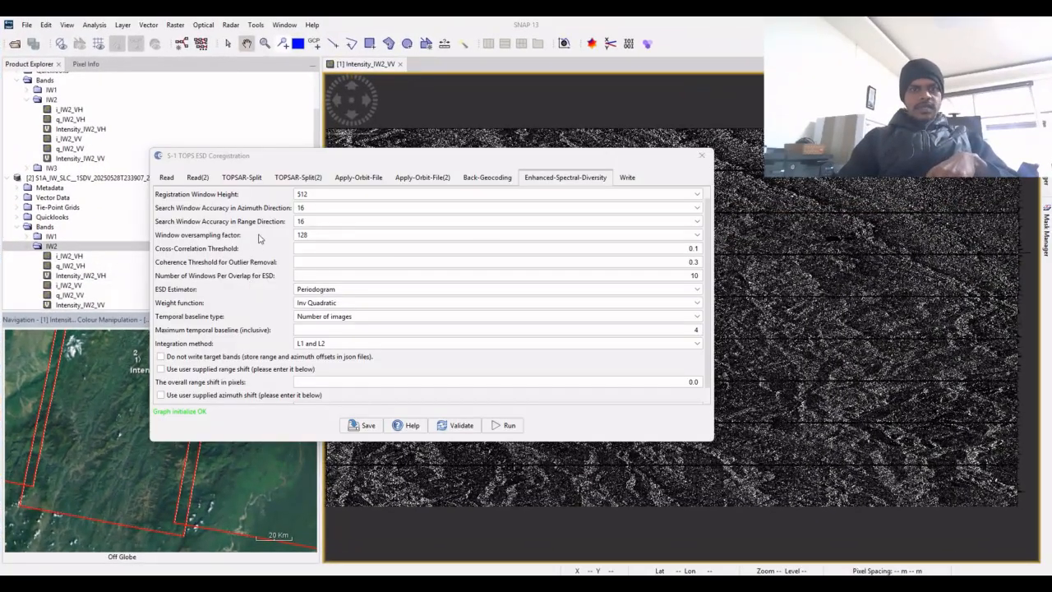
scroll(259, 237, up, 1)
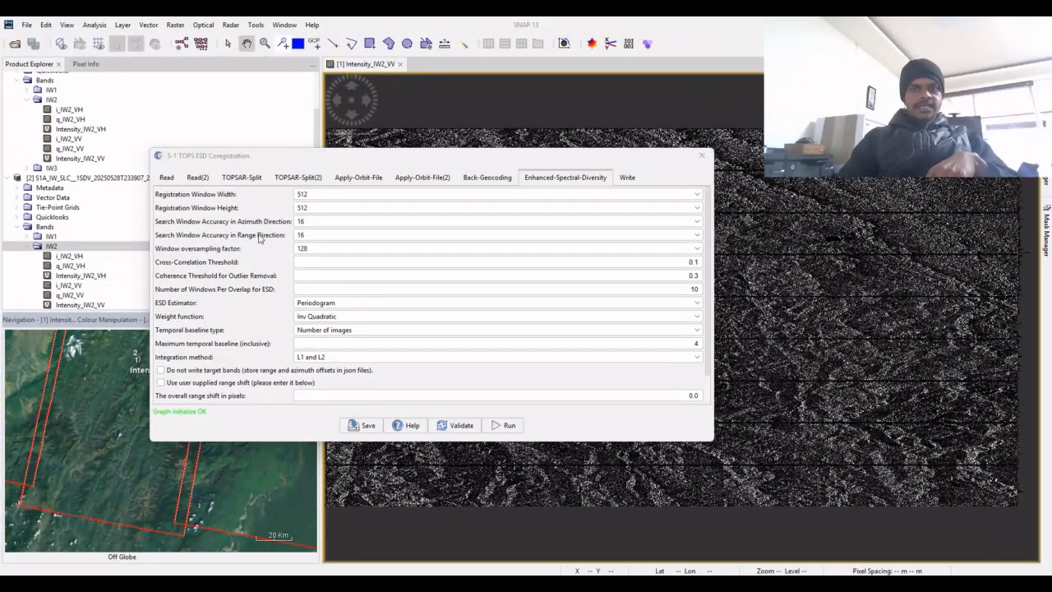
click(625, 178)
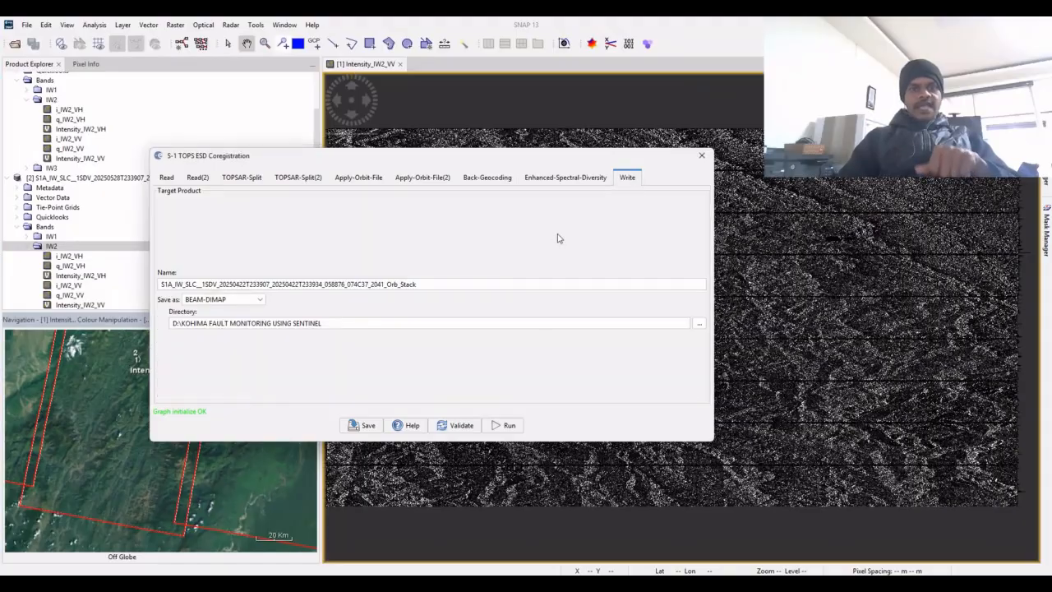
click(504, 426)
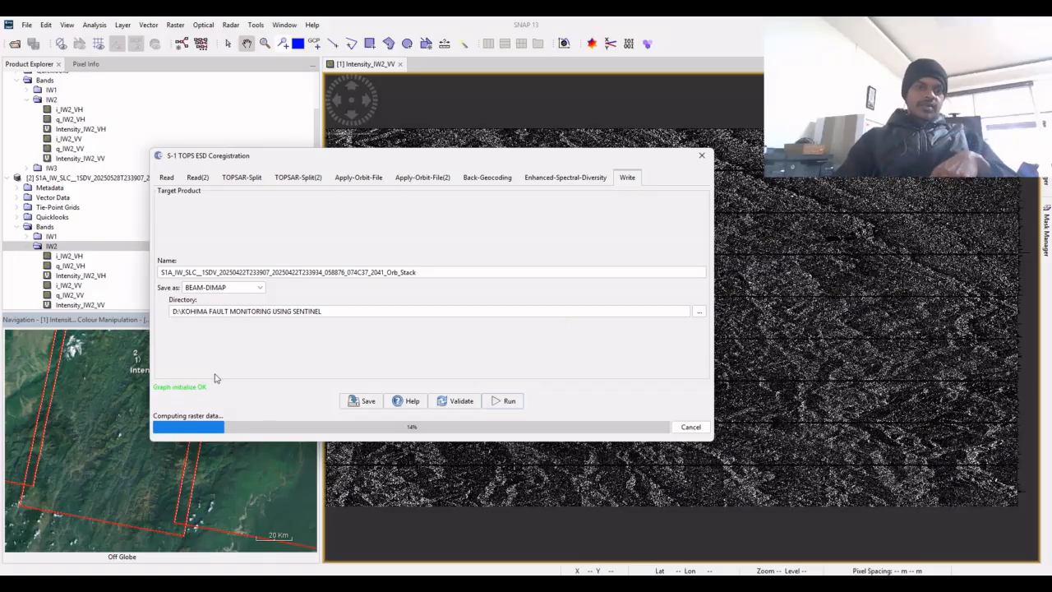
Move the coregistration dialog off the product tree and collapse the April and May SLC products
drag(400, 152, 552, 137)
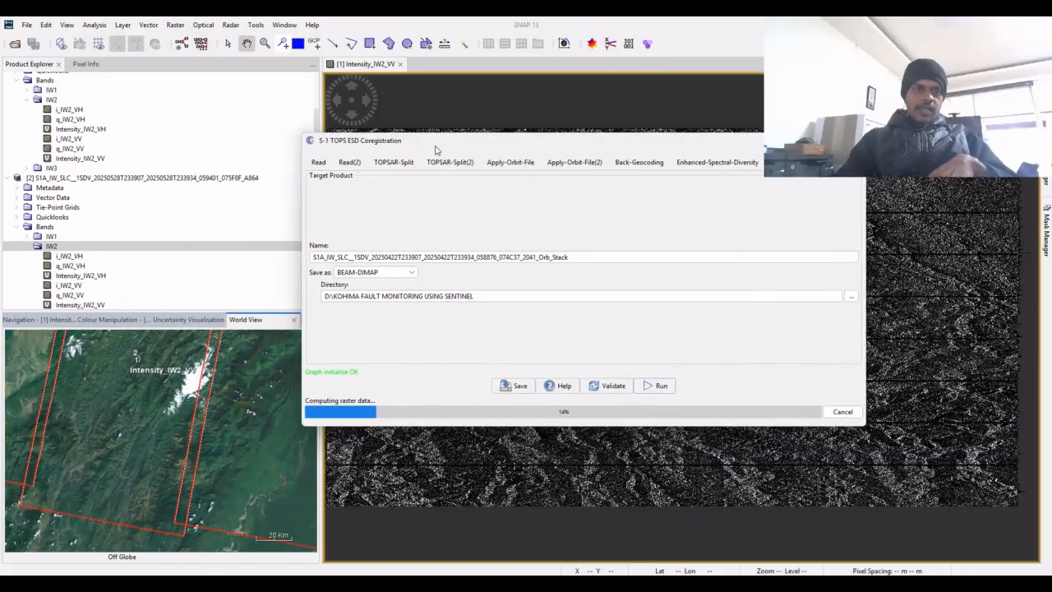
click(17, 82)
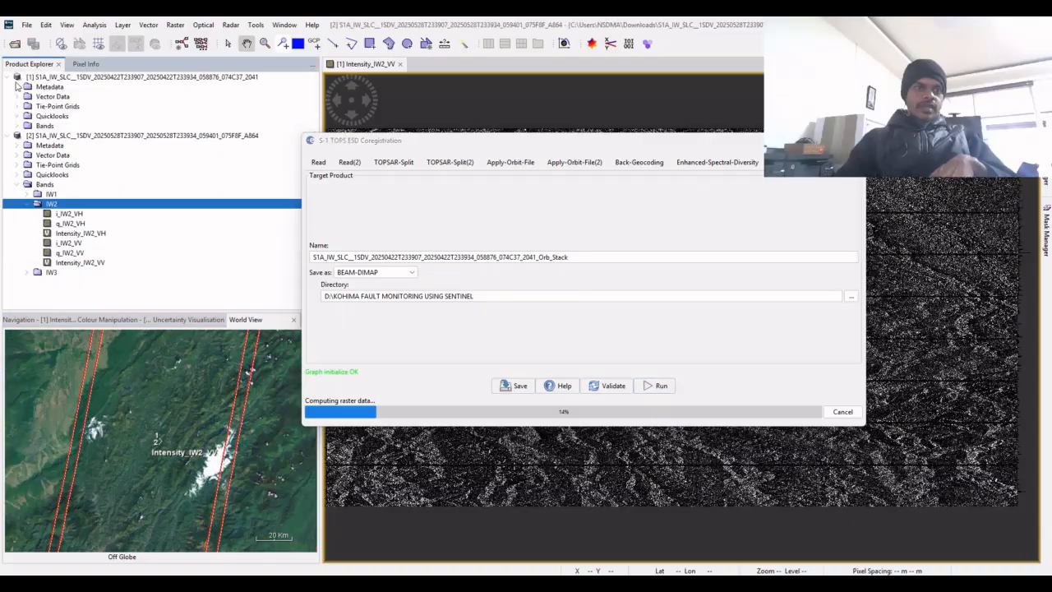
click(12, 136)
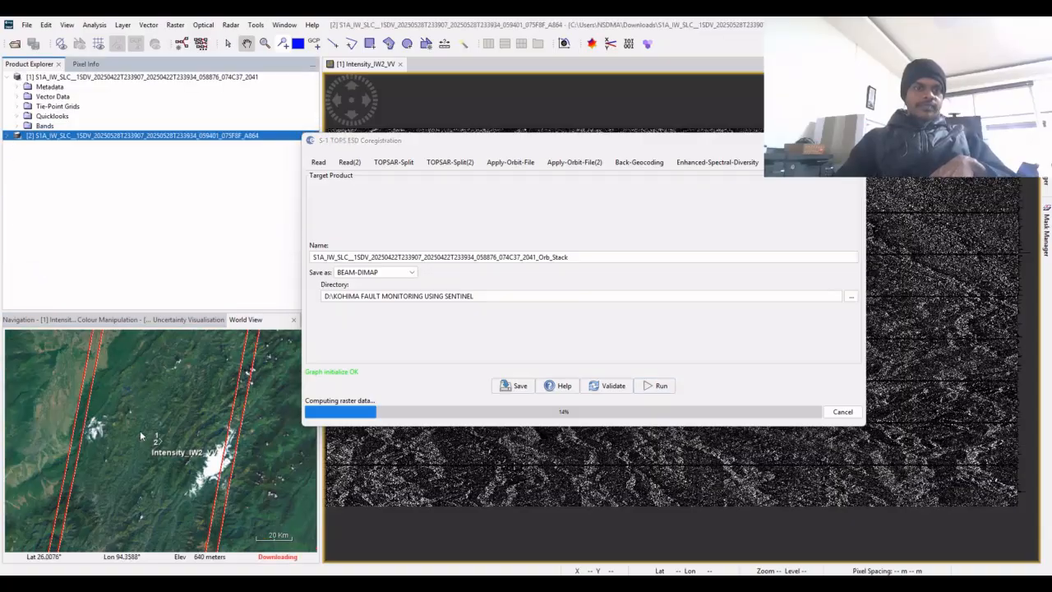
scroll(140, 430, down, 3)
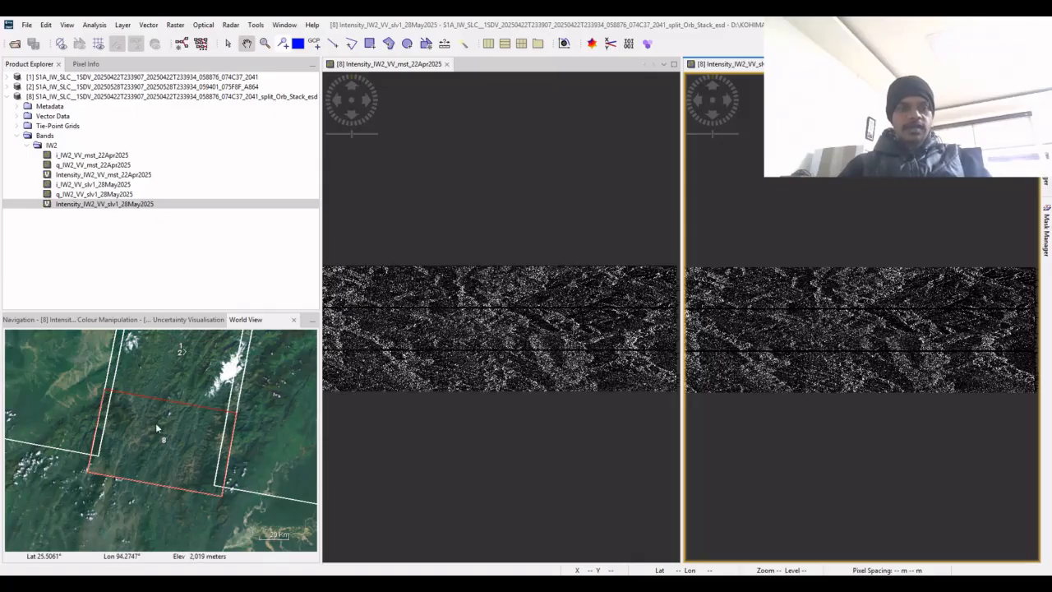
Close the two original April and May SLC products, saving the modified April product as a BEAM-DIMAP file in Downloads
scroll(155, 422, down, 5)
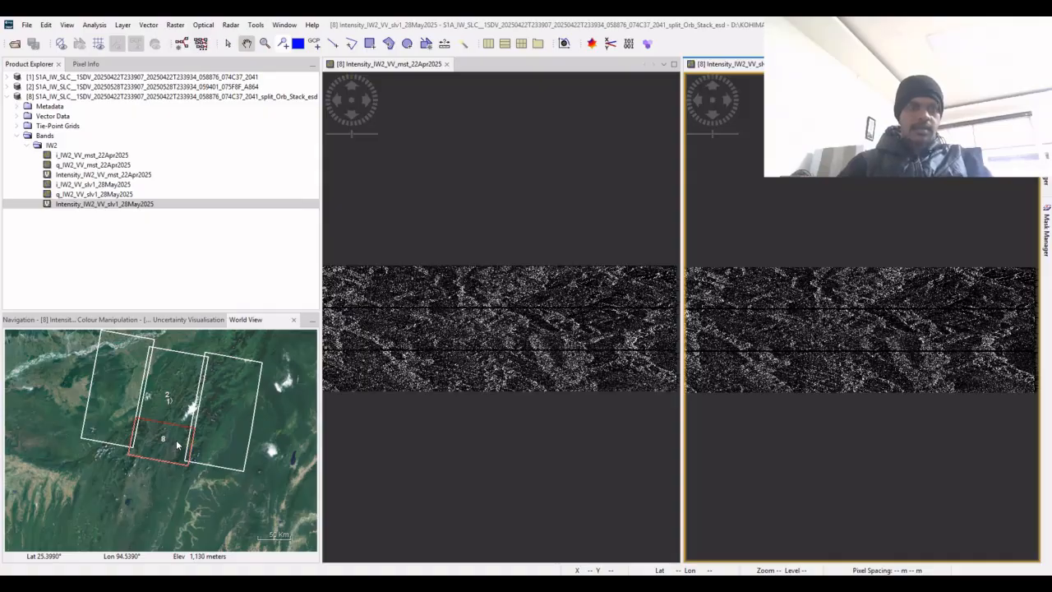
scroll(176, 445, up, 2)
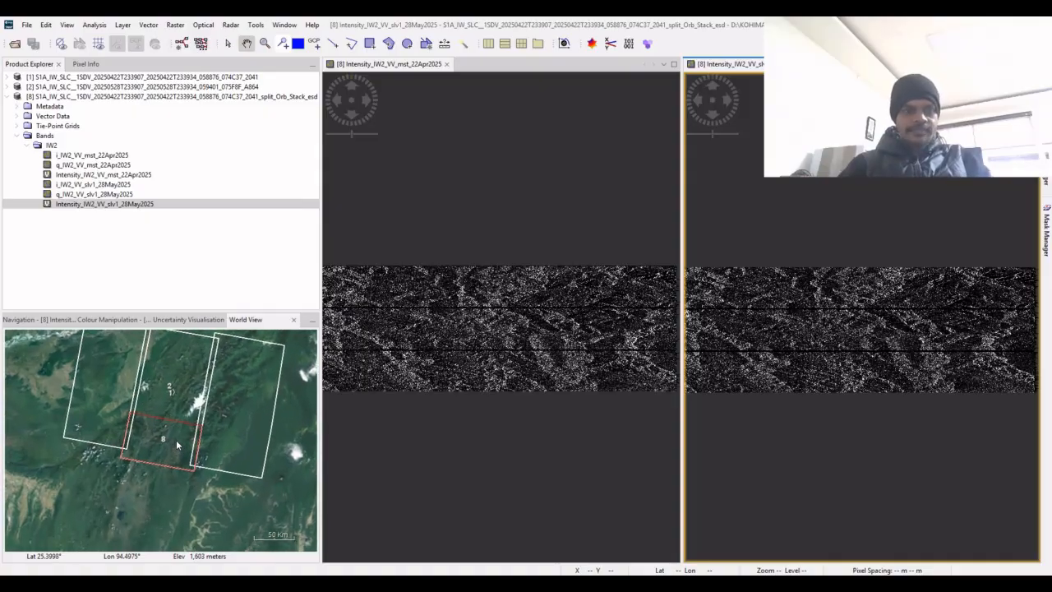
click(229, 77)
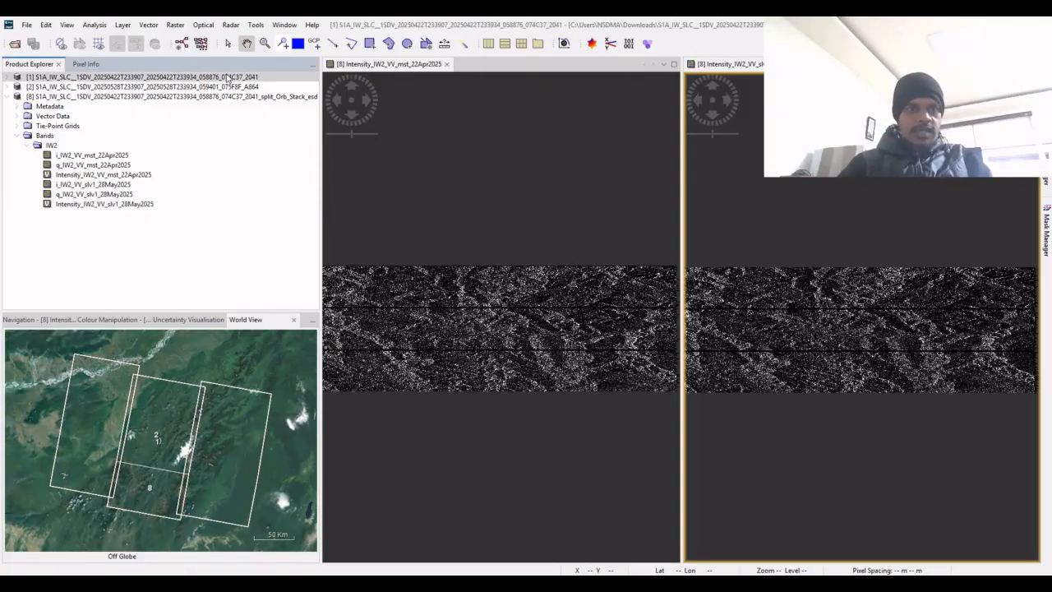
ctrl+click(232, 86)
right_click(231, 86)
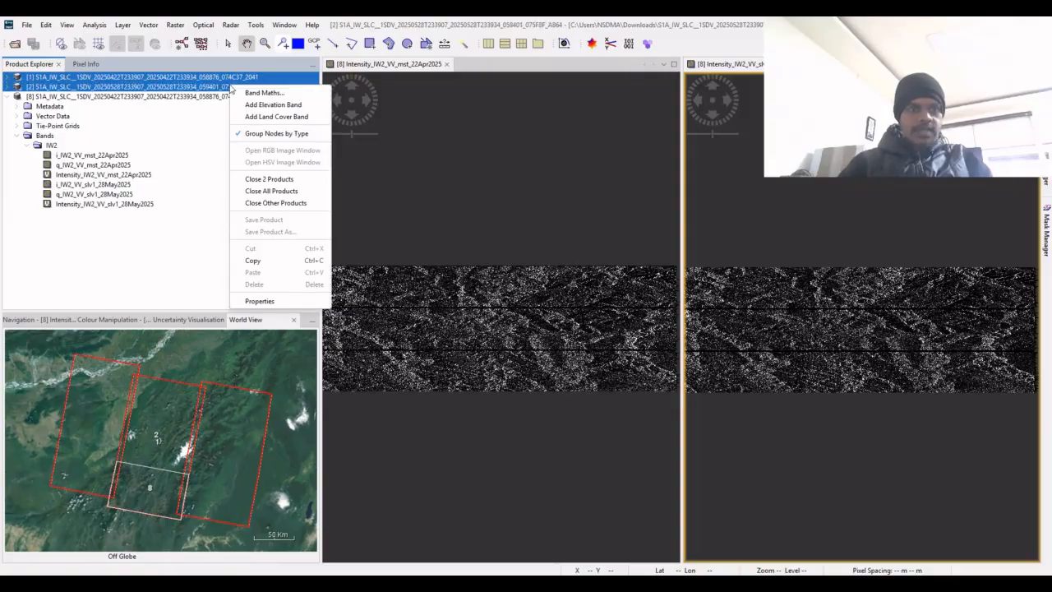
click(273, 178)
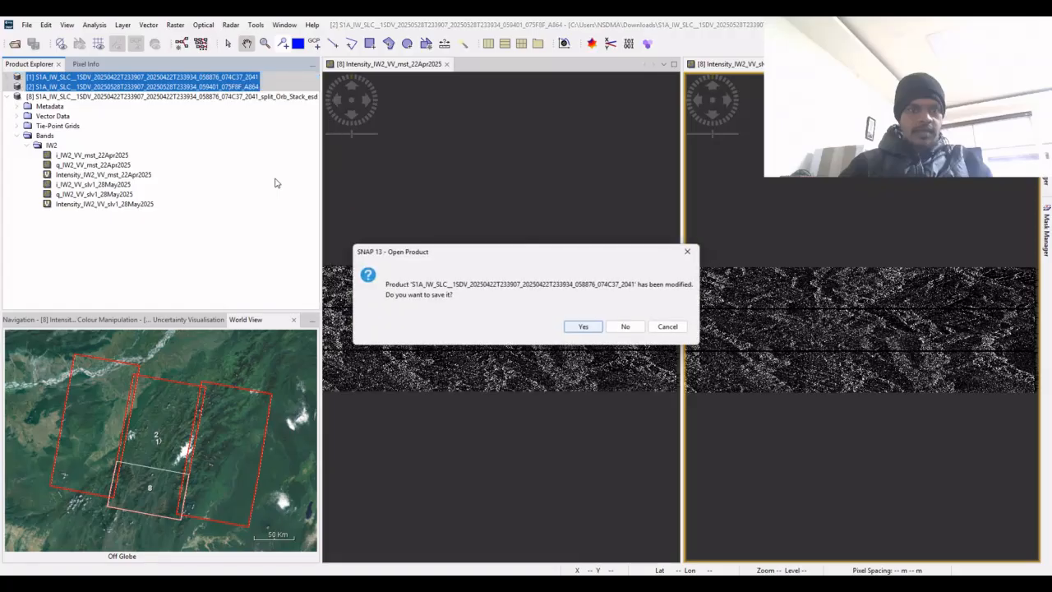
click(586, 328)
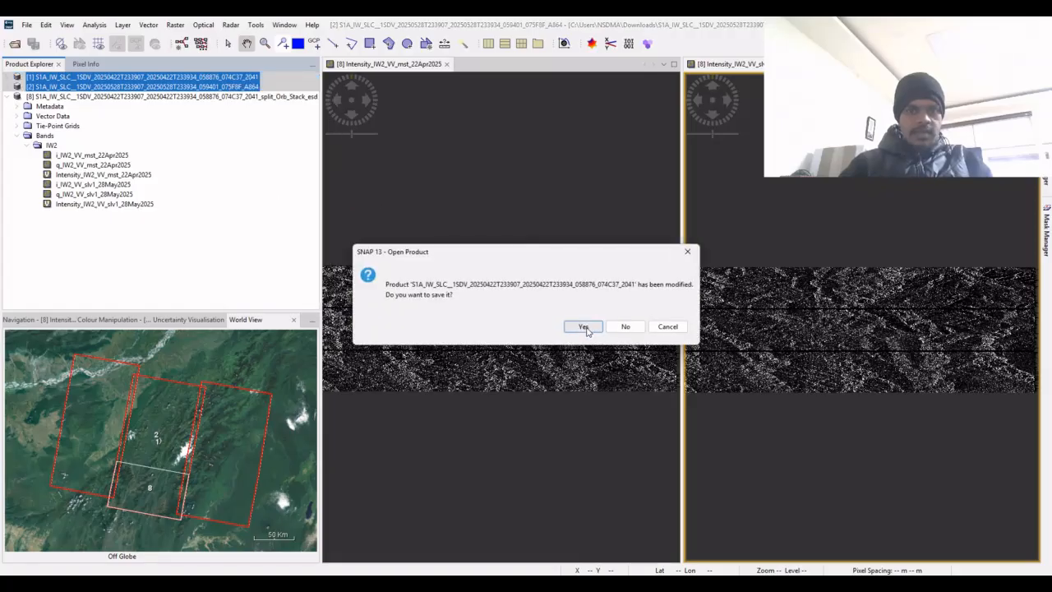
click(559, 340)
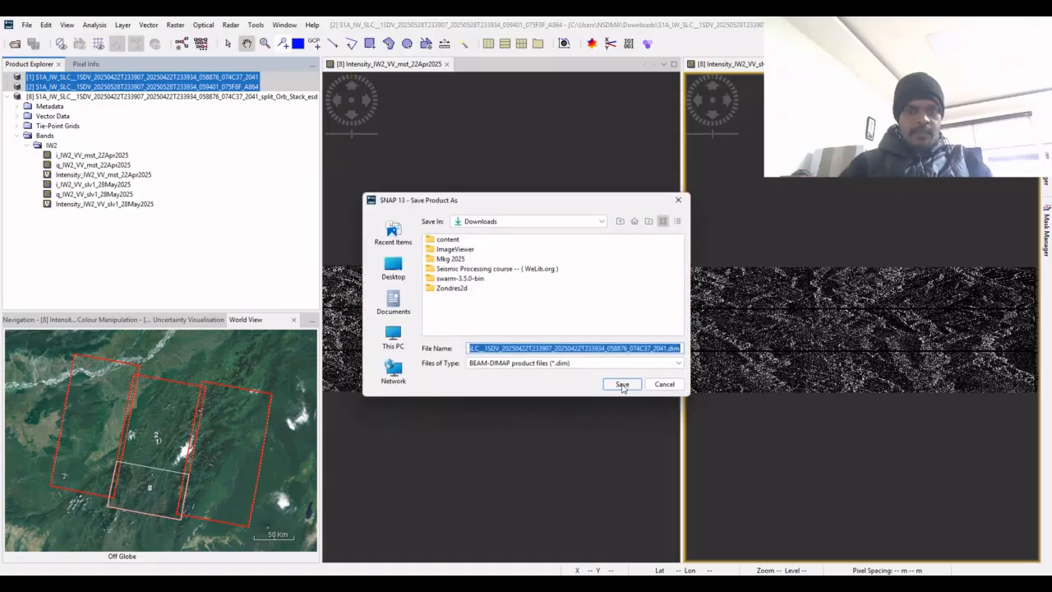
click(622, 384)
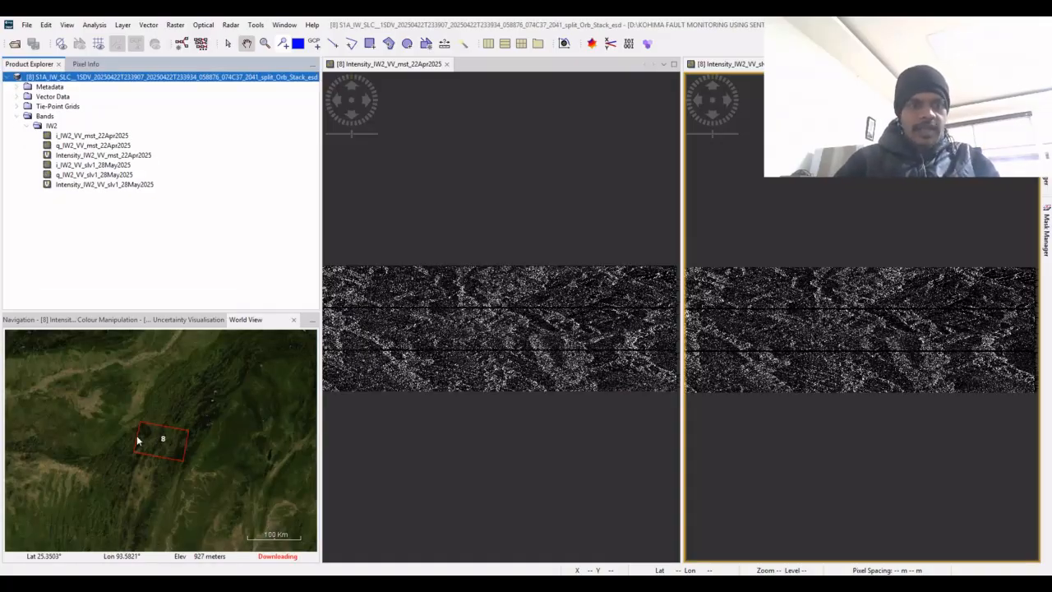
Check the coregistered stack's footprint in the world view and close its April and May intensity image windows
scroll(155, 442, up, 2)
scroll(155, 442, up, 2)
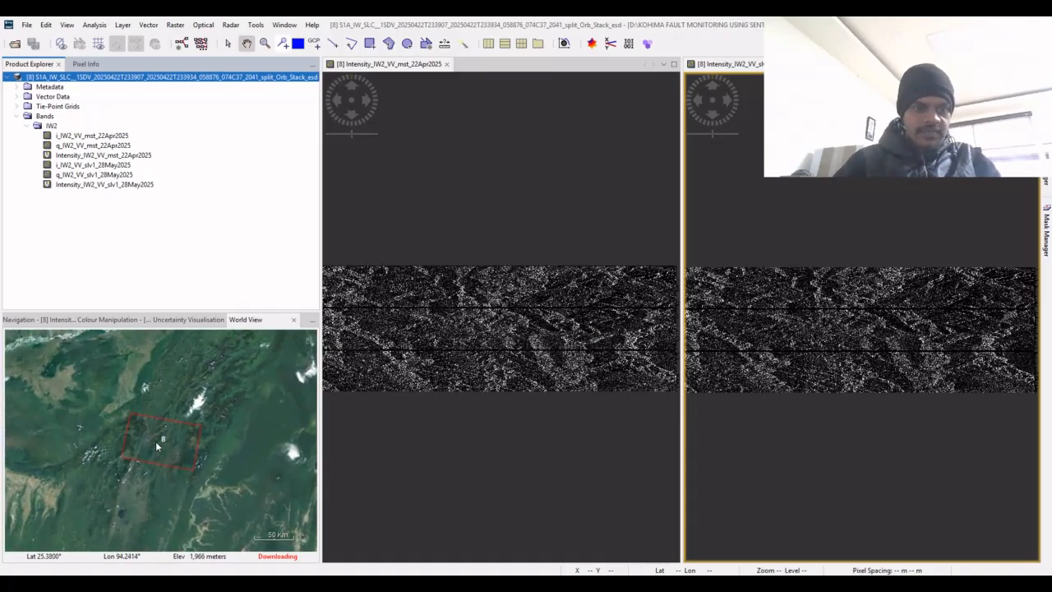
scroll(156, 440, up, 1)
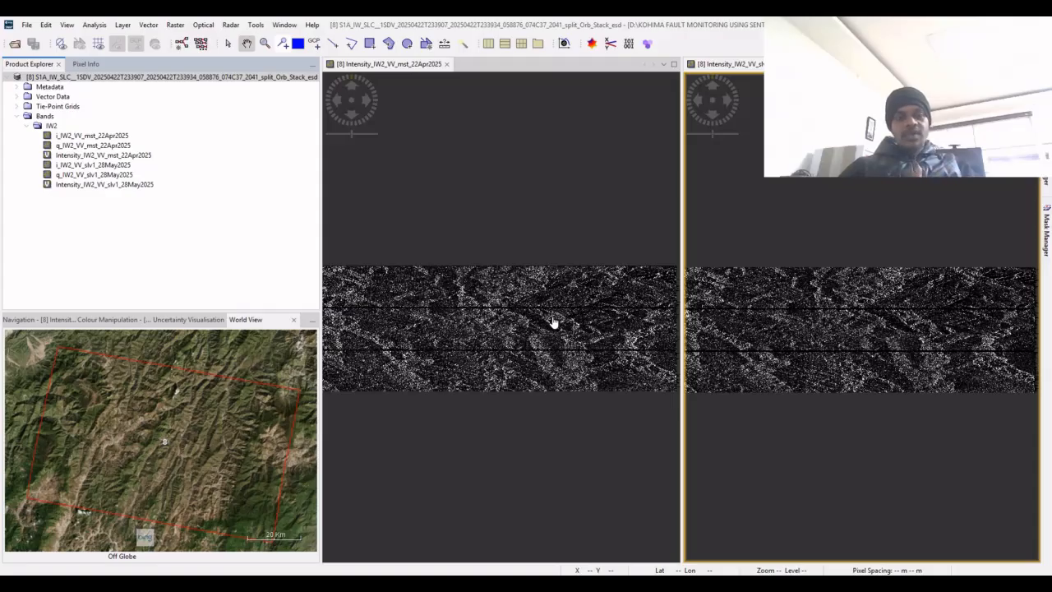
click(446, 64)
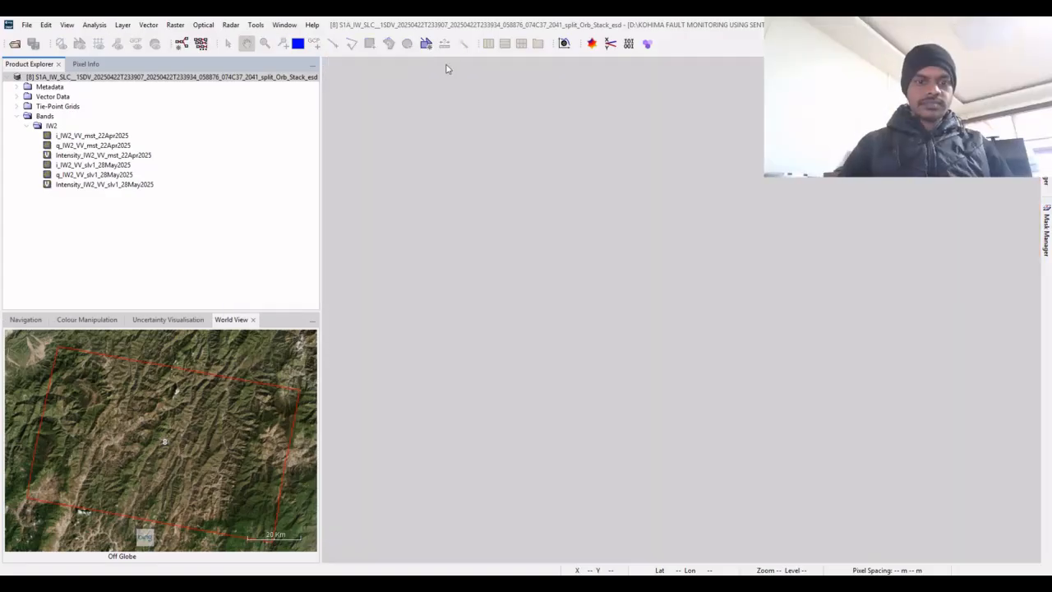
View the coregistered stack as an RGB composite with the 22Apr2025 intensity in red and the 28May2025 intensity in green, then close it
right_click(266, 79)
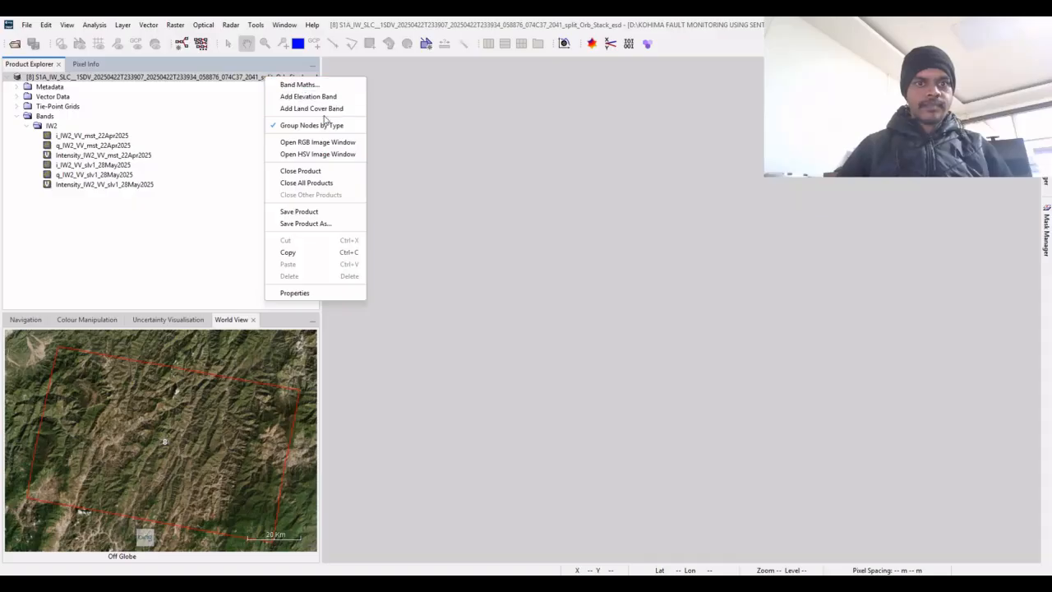
click(324, 144)
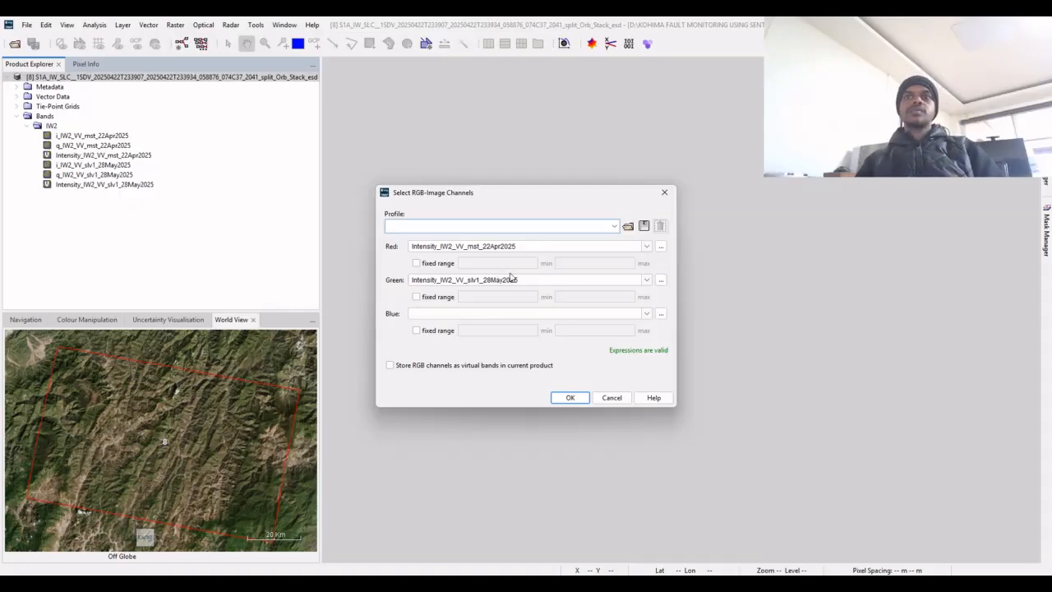
click(647, 247)
click(648, 249)
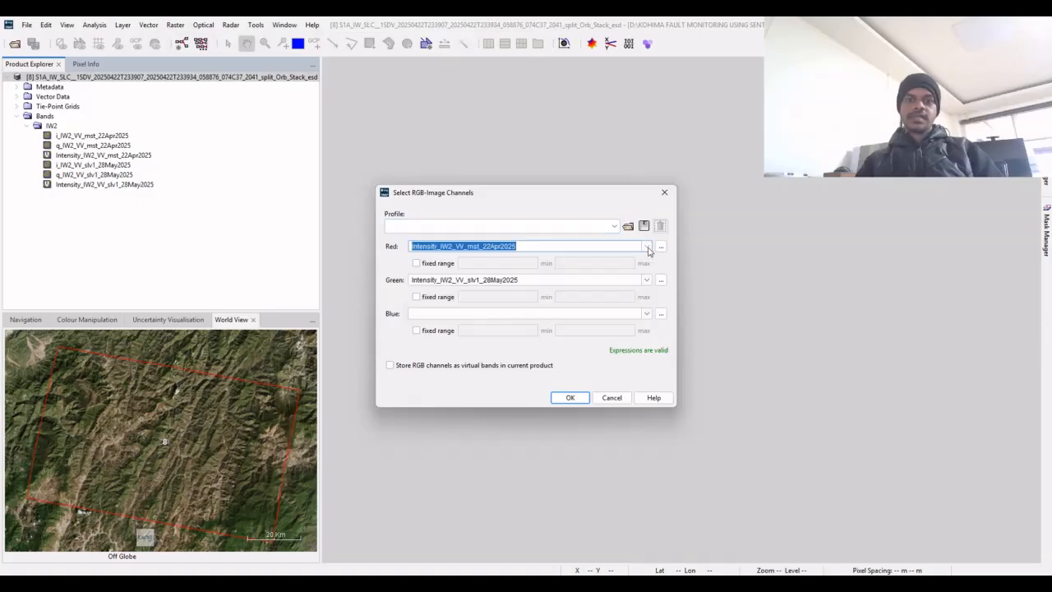
click(649, 281)
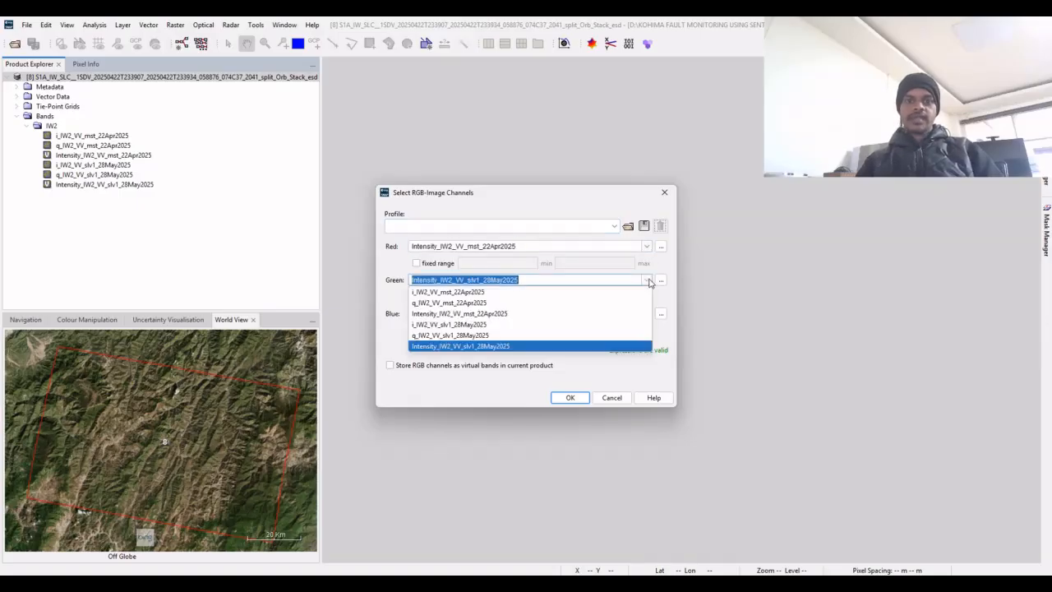
click(650, 282)
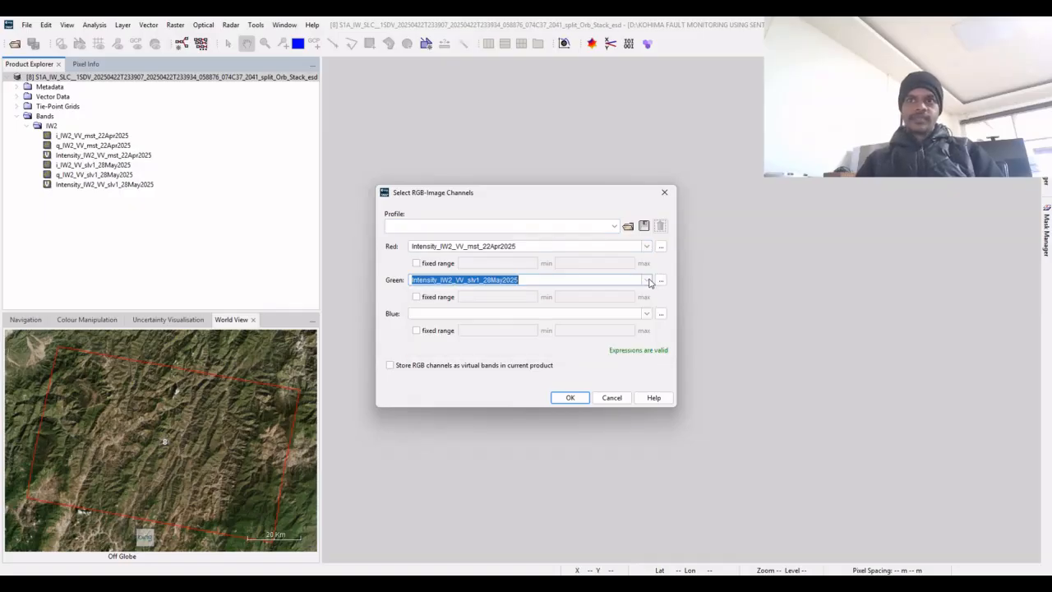
click(577, 401)
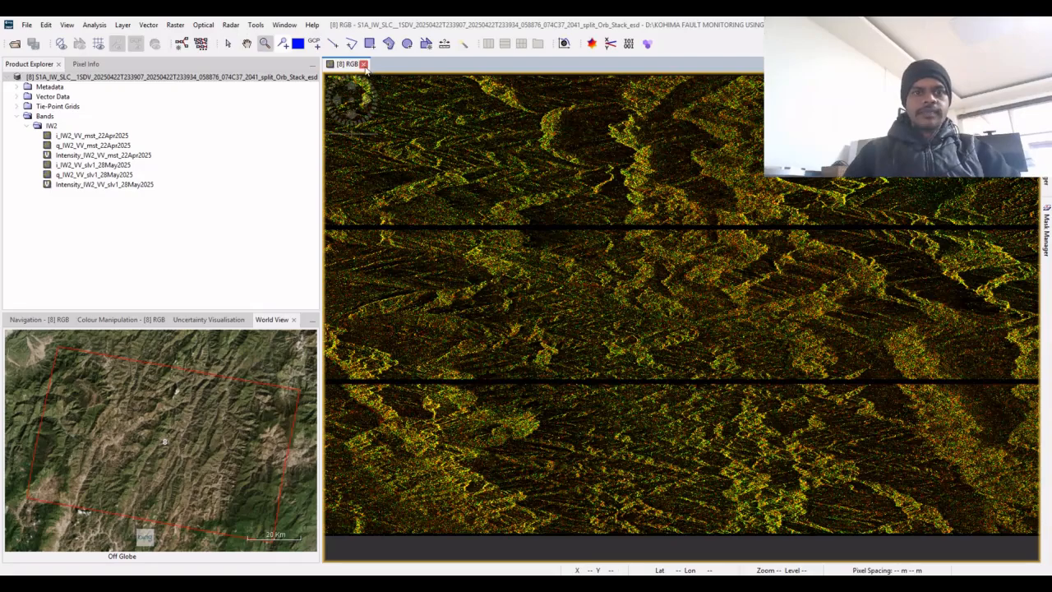
click(363, 64)
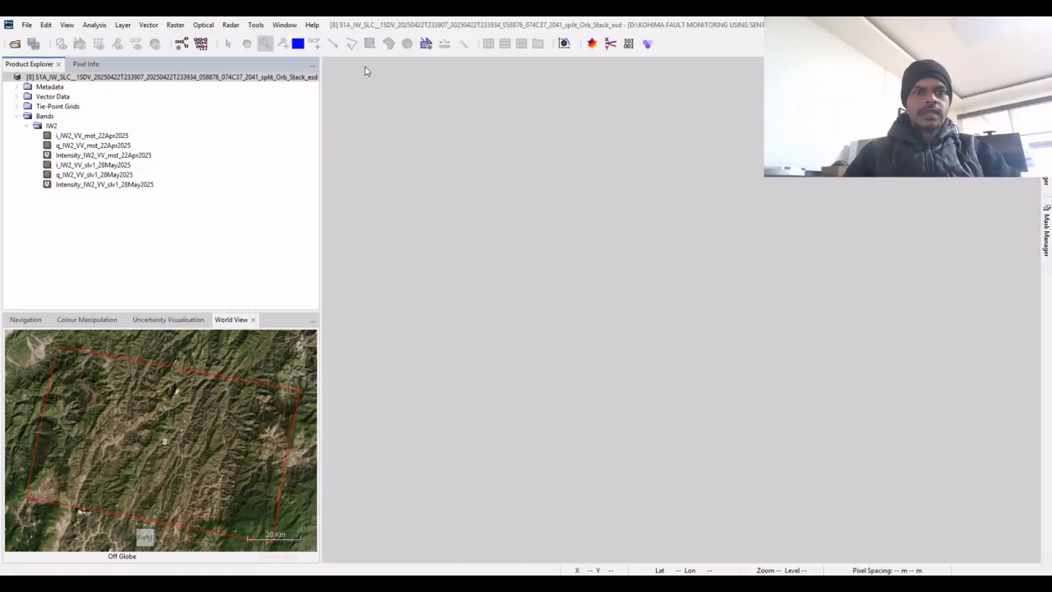
Collapse the stack's bands, start Interferogram Formation on the stack, and widen and reposition the dialog showing its processing parameters
click(16, 116)
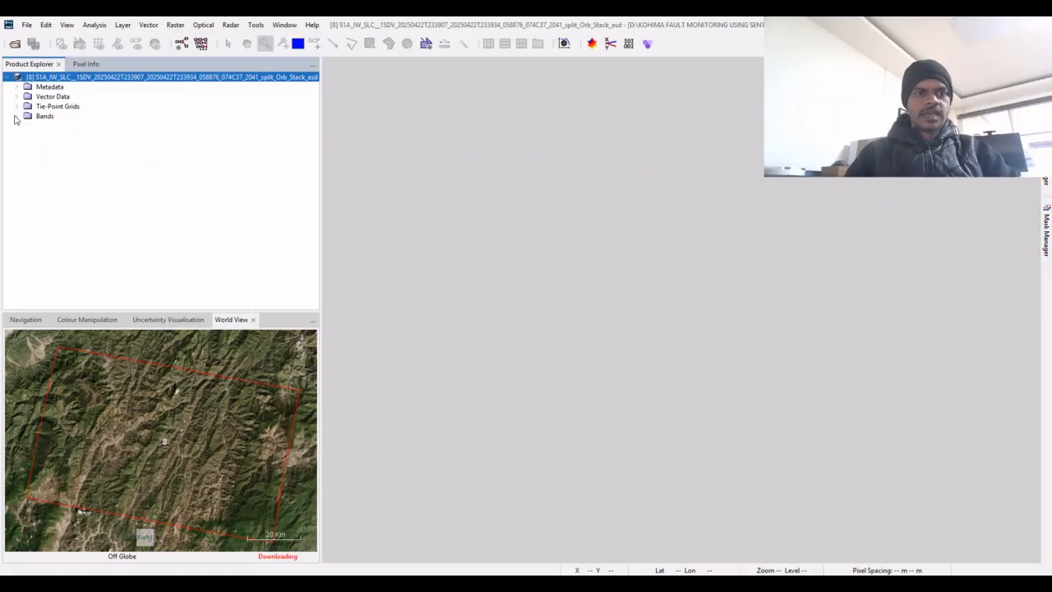
right_click(150, 79)
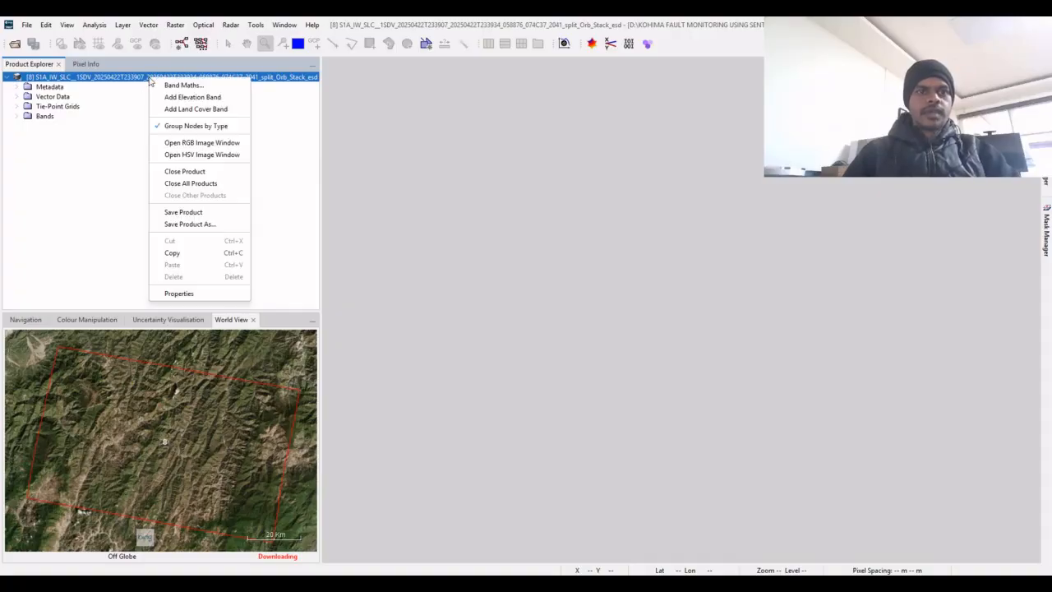
click(230, 25)
mouse_move(259, 88)
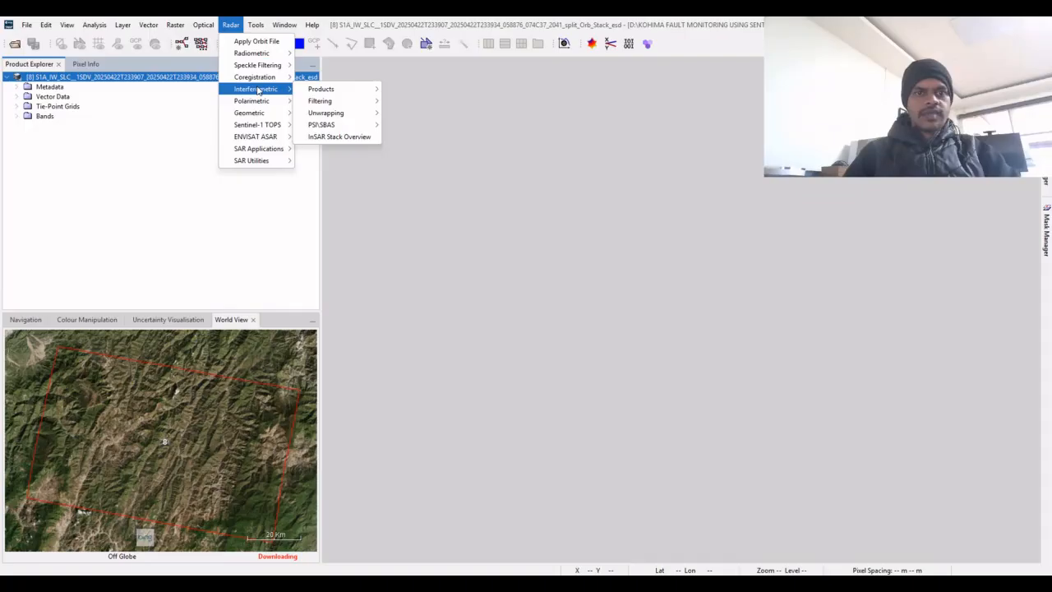
mouse_move(340, 89)
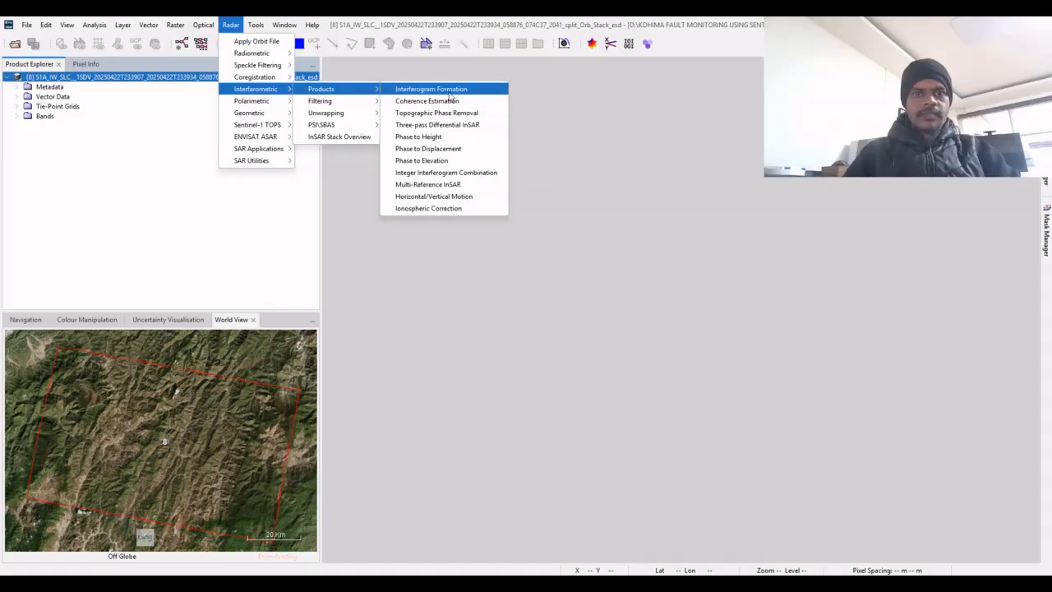
click(448, 91)
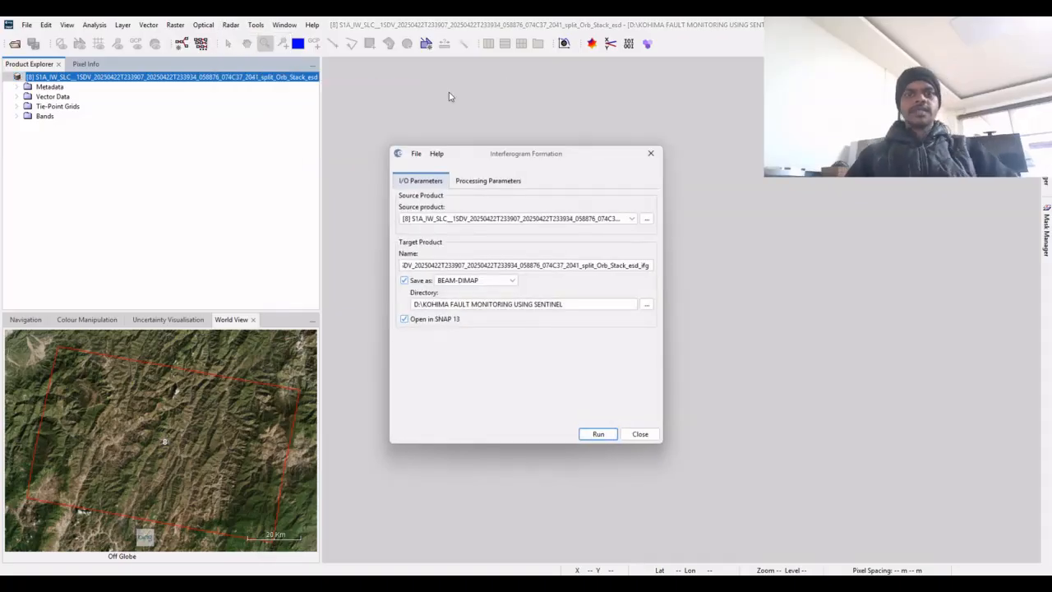
click(498, 181)
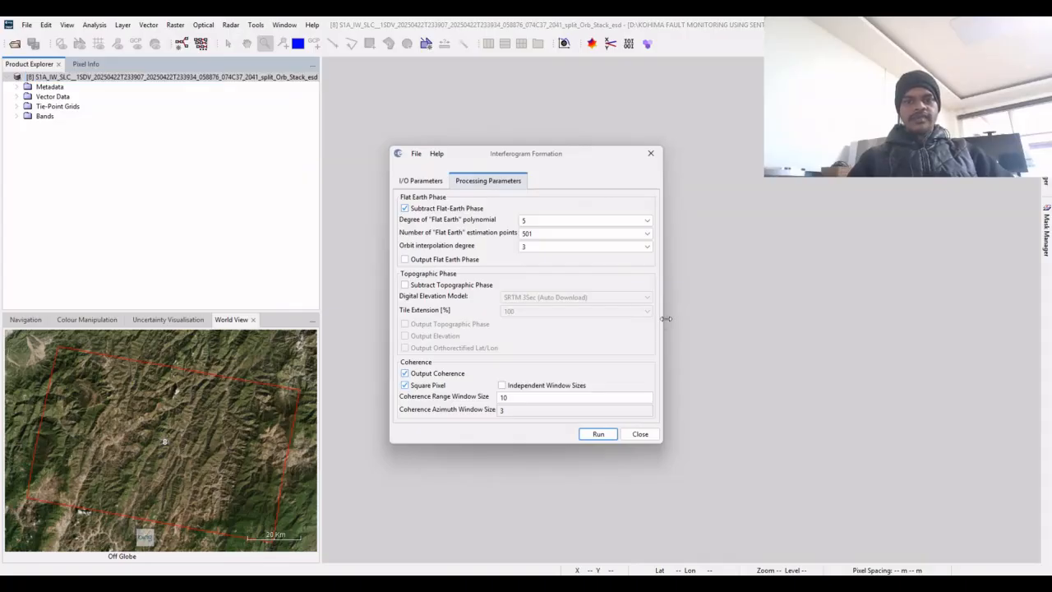
drag(663, 319, 792, 319)
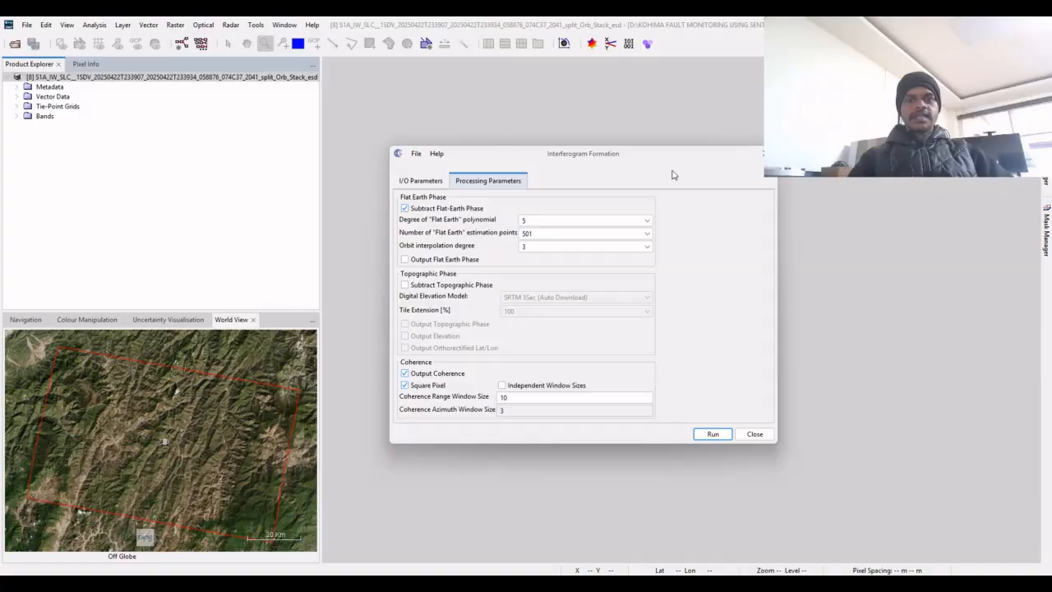
drag(669, 161, 521, 166)
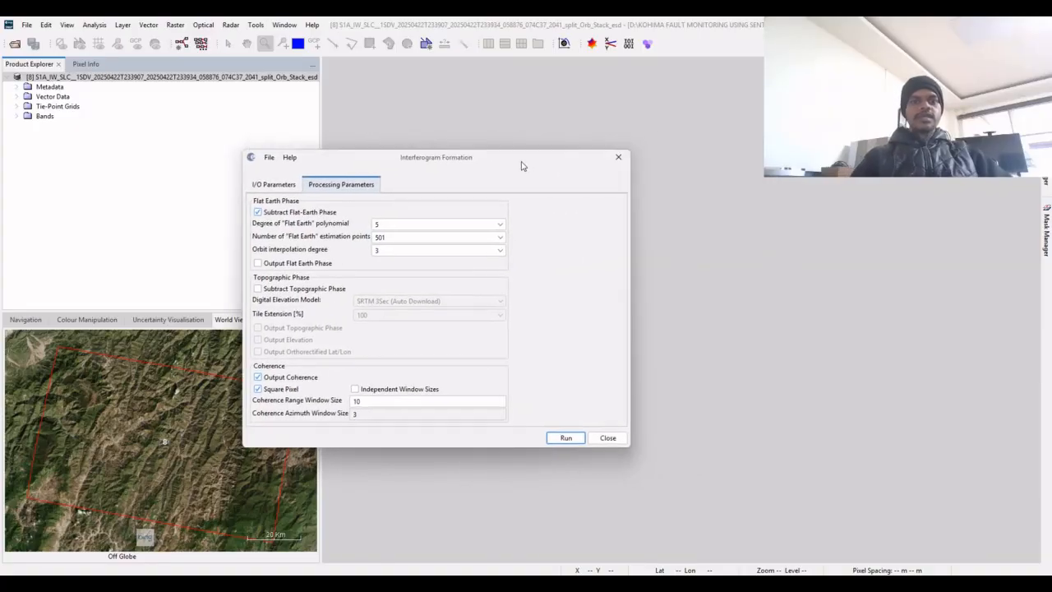
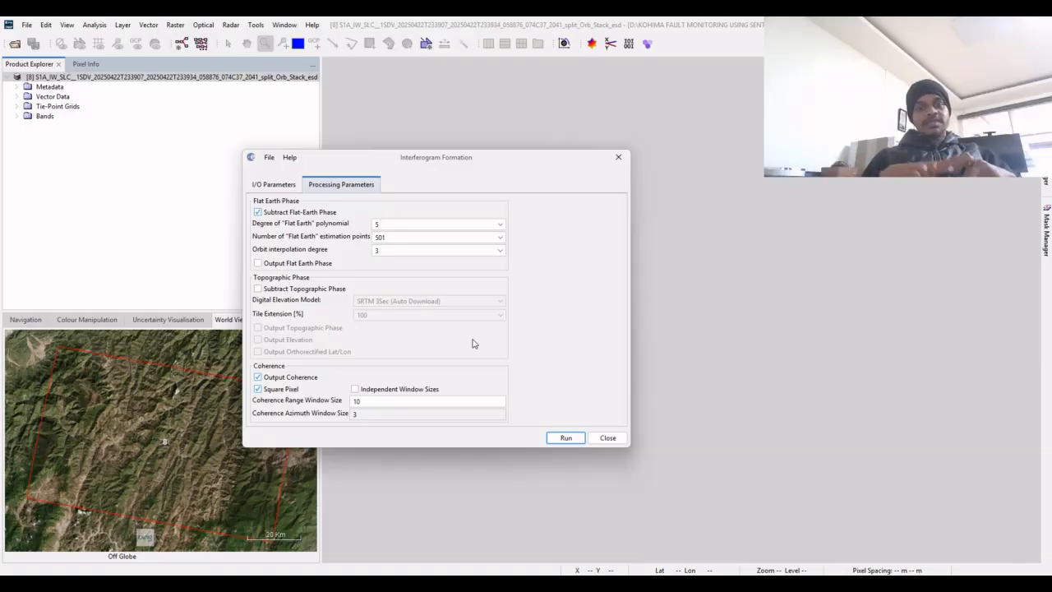
Form the interferogram with flat-earth phase subtraction, coherence output, square pixels and a coherence range window of 10, then close the dialog
click(272, 378)
click(272, 378)
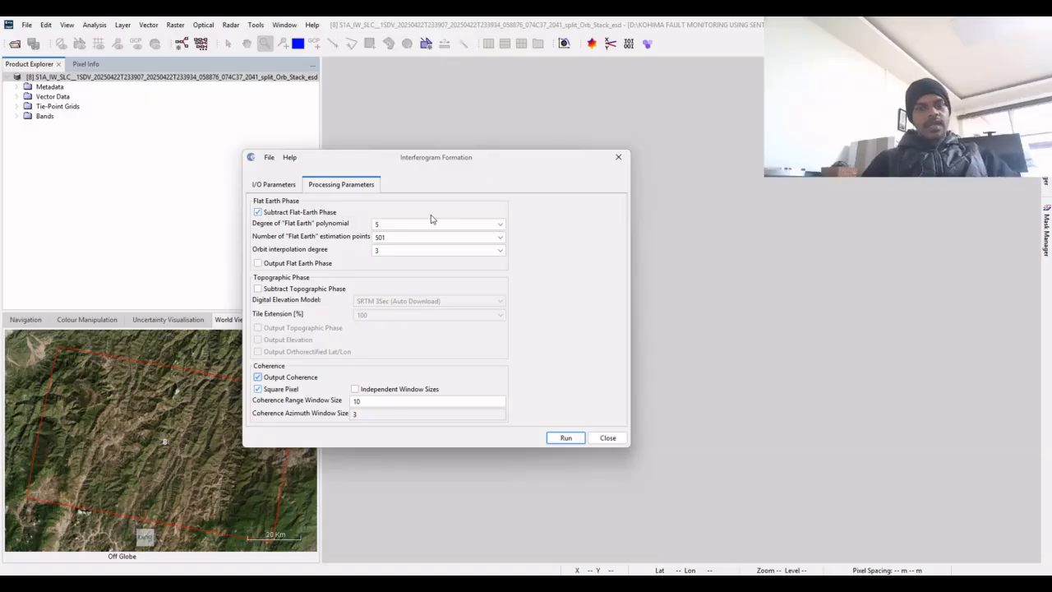
click(566, 438)
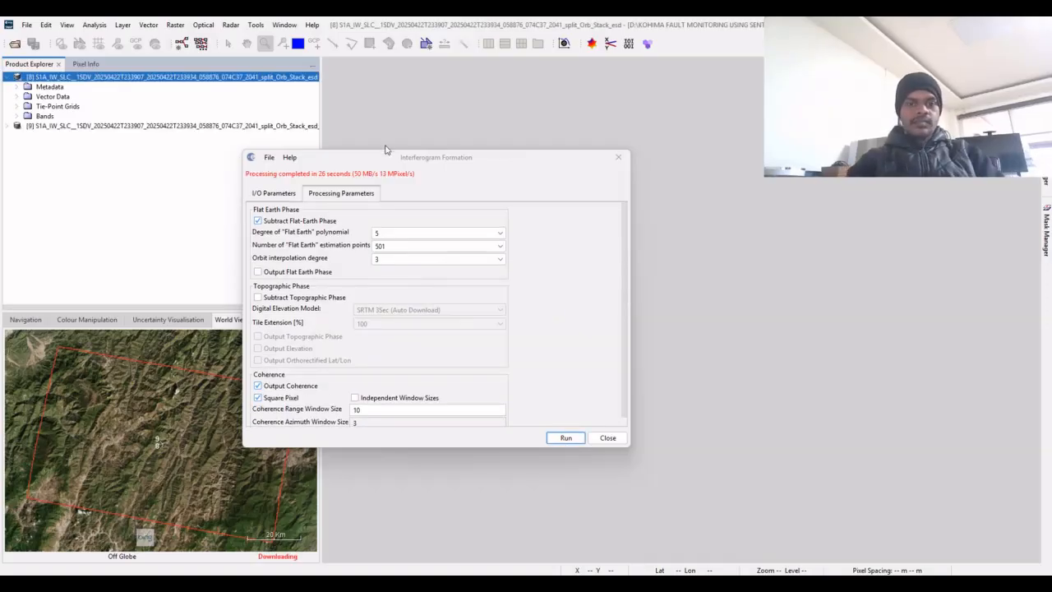
click(608, 437)
Expand the new interferogram product down to its IW2 bands
click(294, 127)
double_click(294, 127)
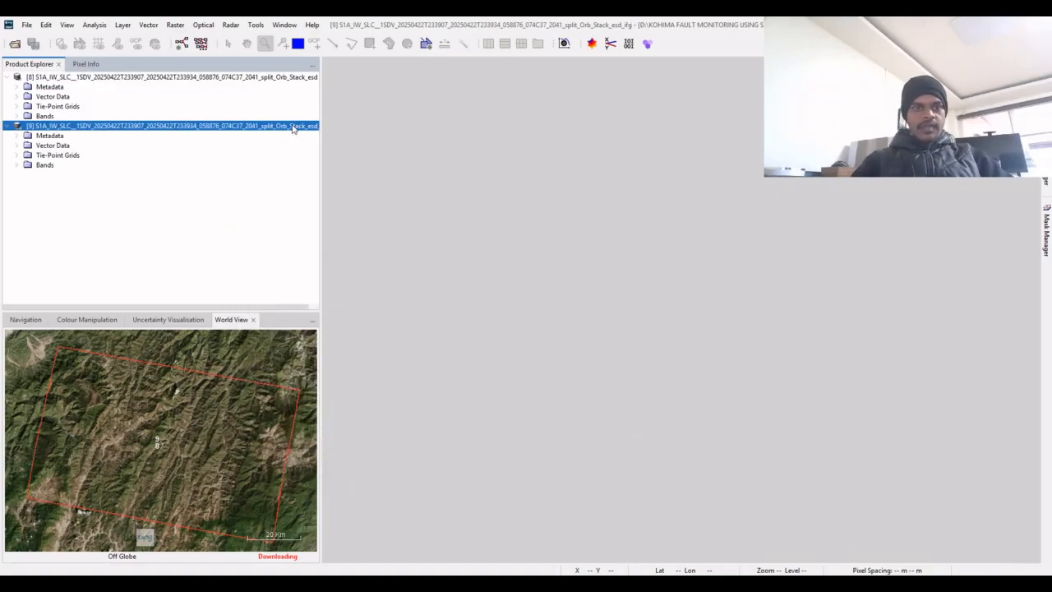
click(45, 165)
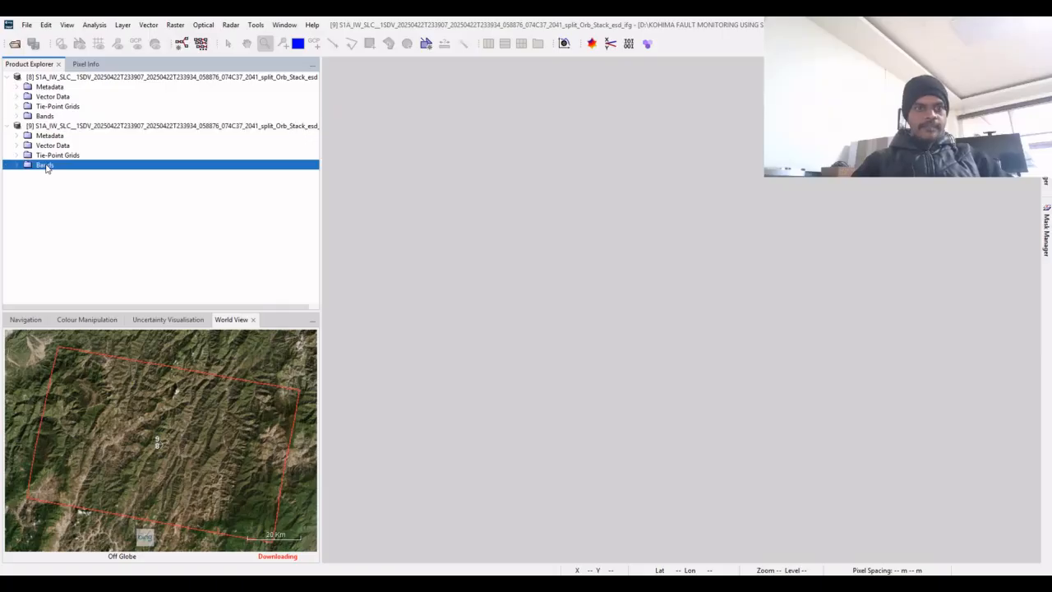
double_click(46, 166)
double_click(50, 175)
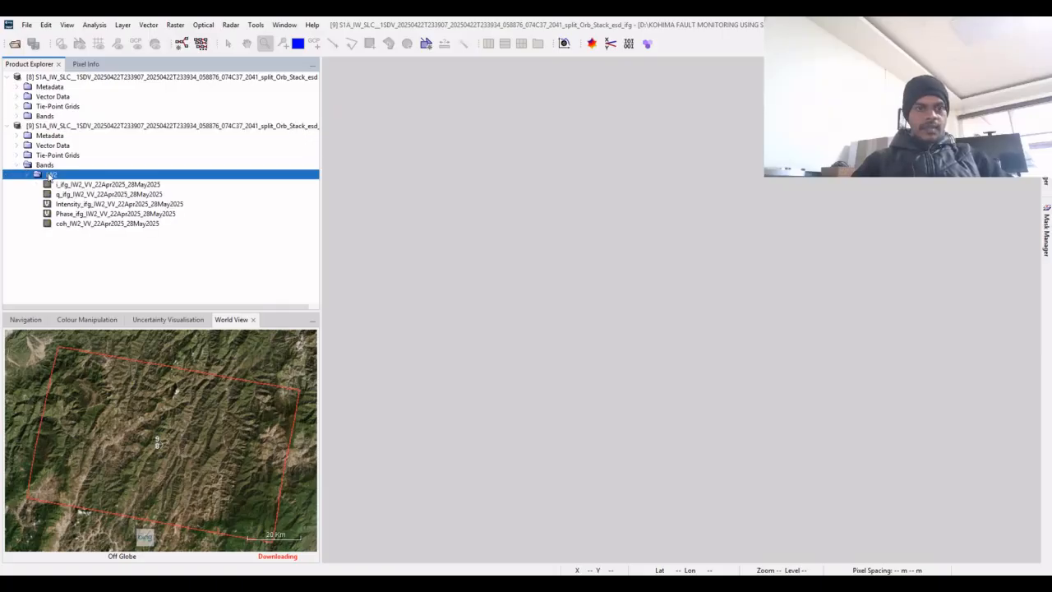
Display the interferogram's intensity, phase and coherence bands, examine the bright coherence patch near the upper edge, and return to the intensity image
click(111, 206)
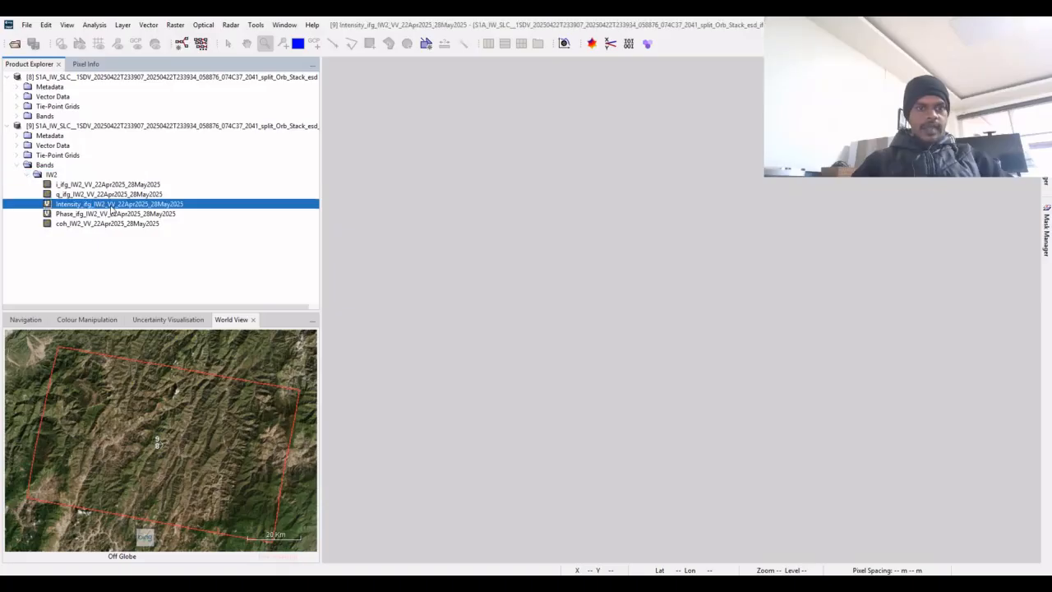
double_click(111, 206)
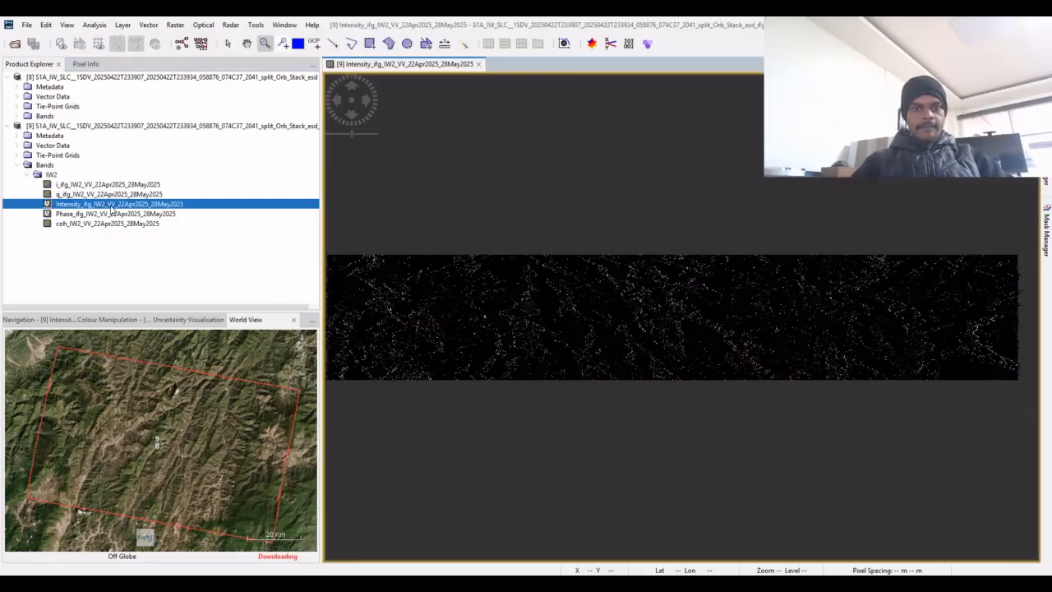
double_click(114, 213)
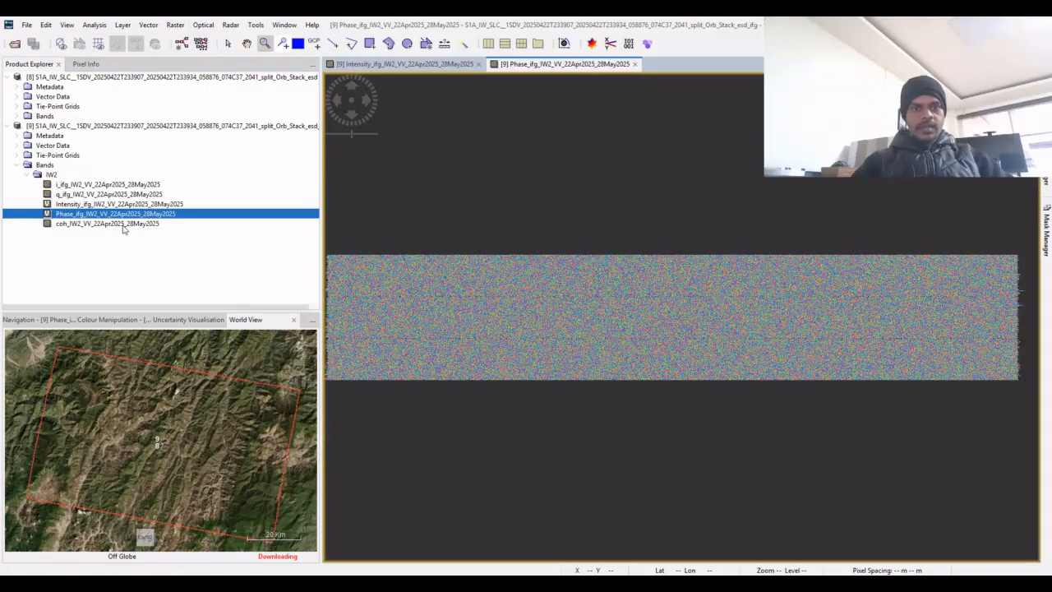
double_click(124, 227)
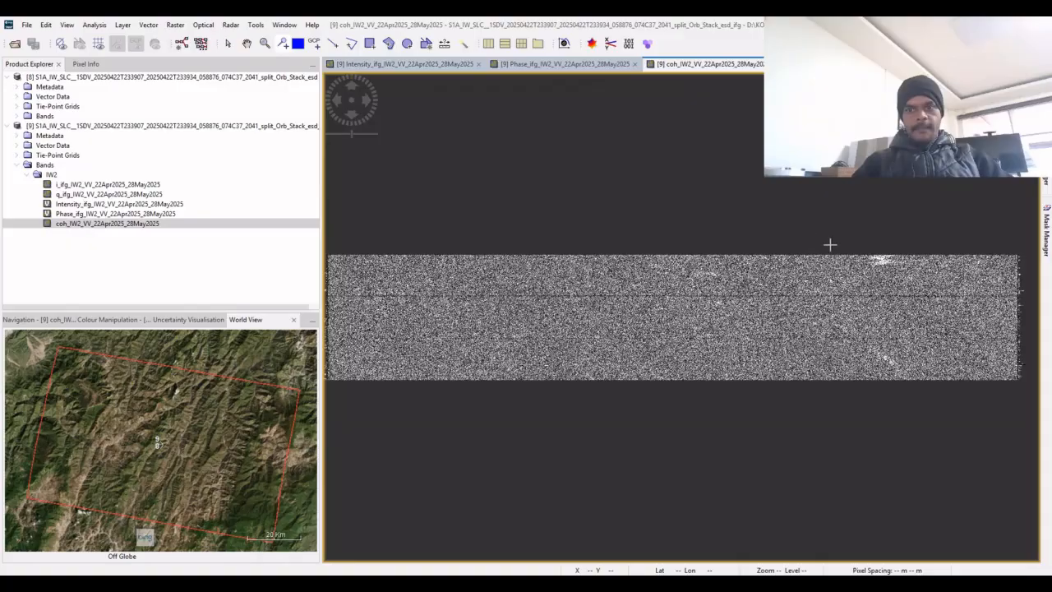
drag(846, 249, 924, 280)
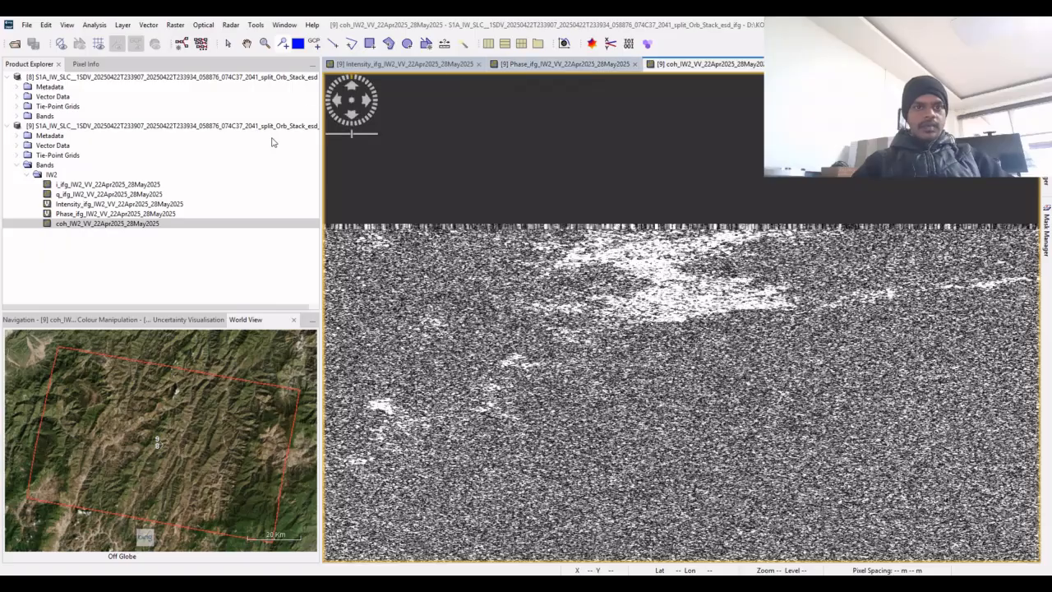
click(427, 65)
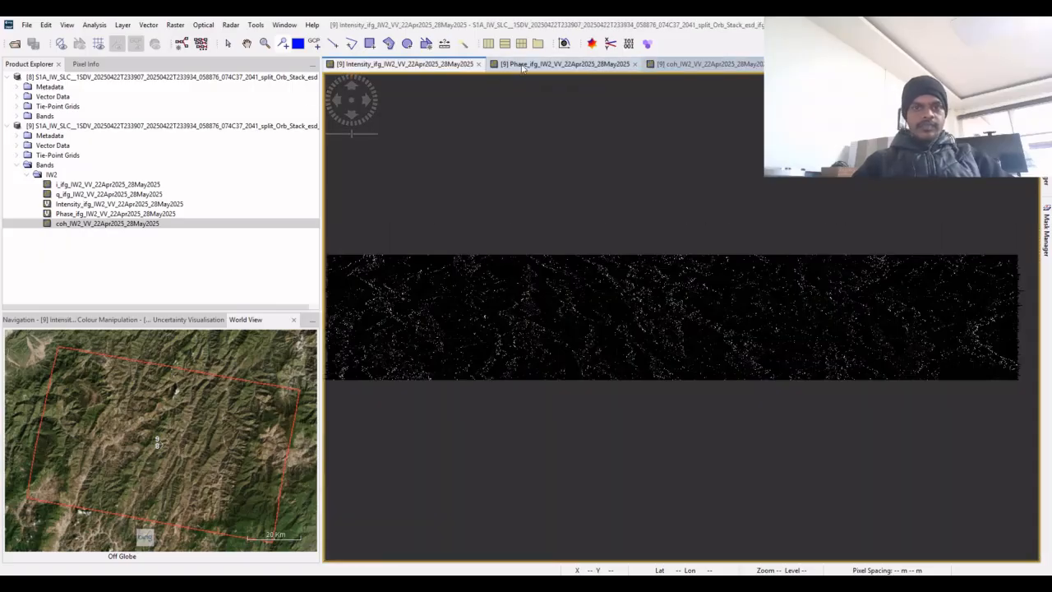
Run S-1 TOPS Deburst on the interferogram product with VV polarisation, saving as BEAM-DIMAP in D:\KOHIMA FAULT MONITORING USING SENTINEL
click(123, 128)
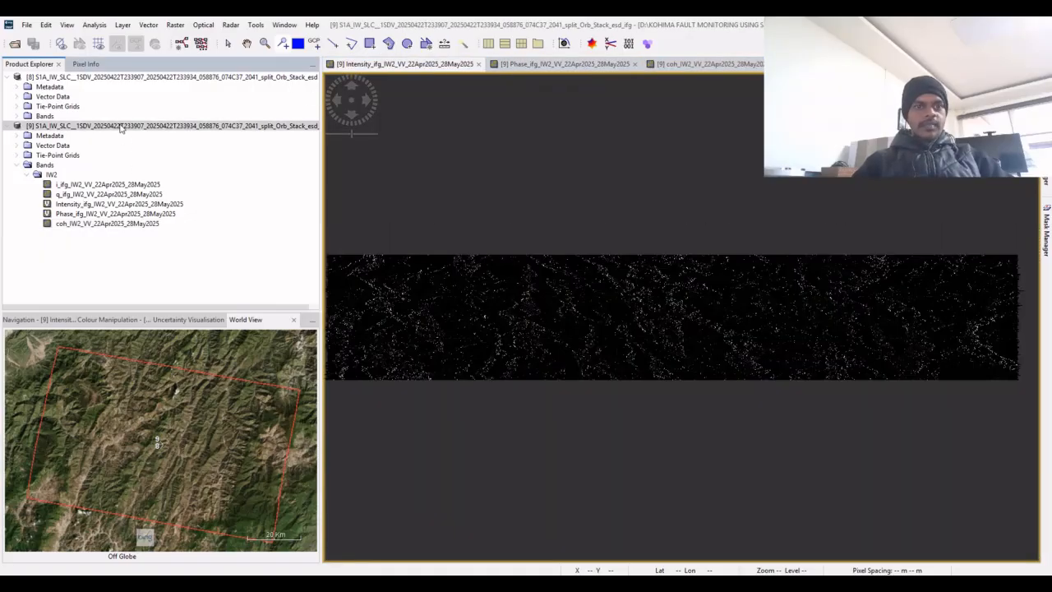
click(230, 25)
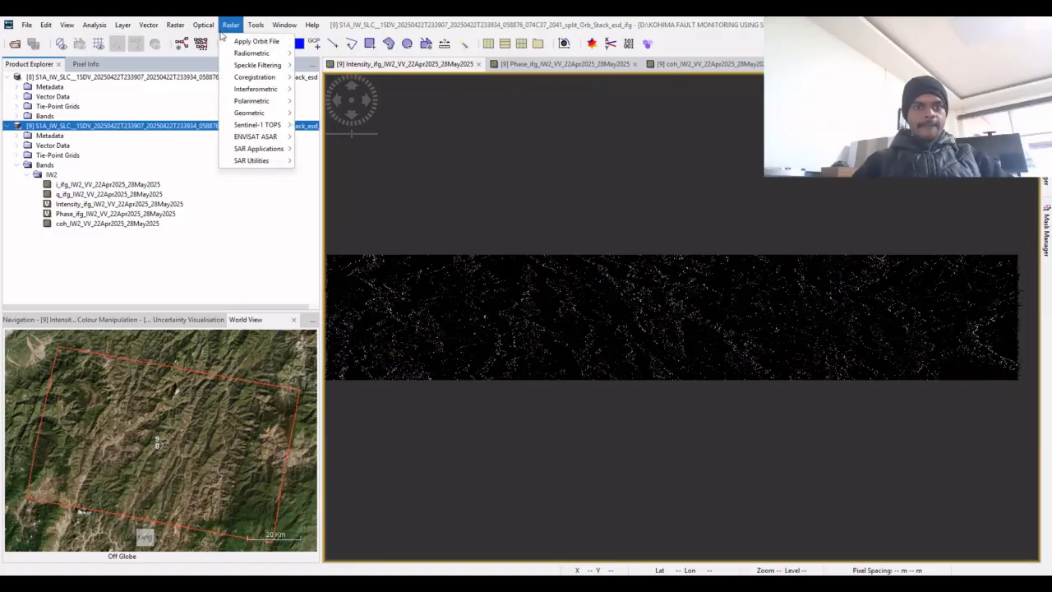
mouse_move(263, 124)
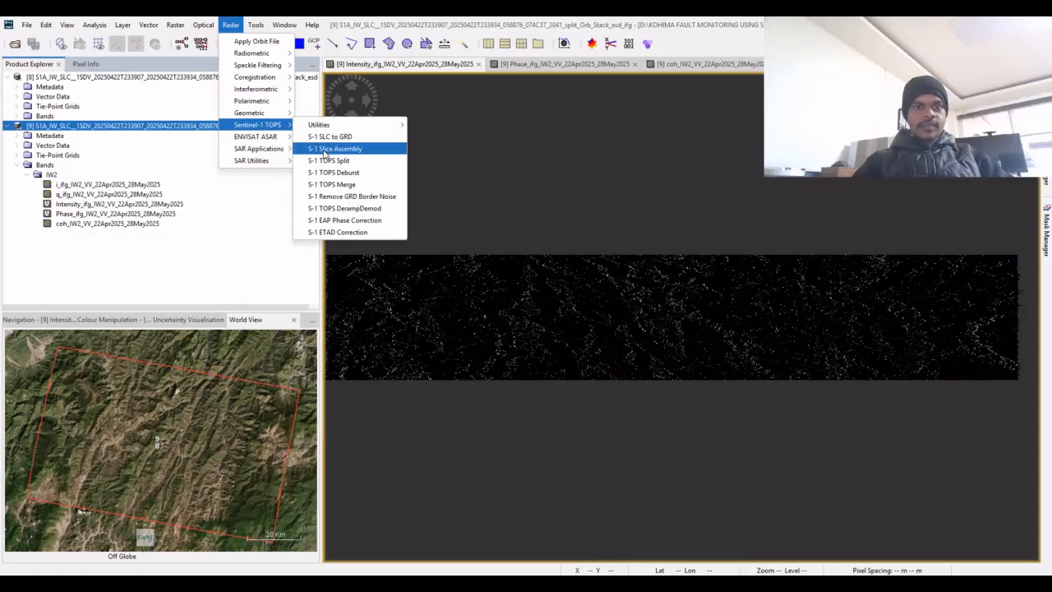
click(332, 172)
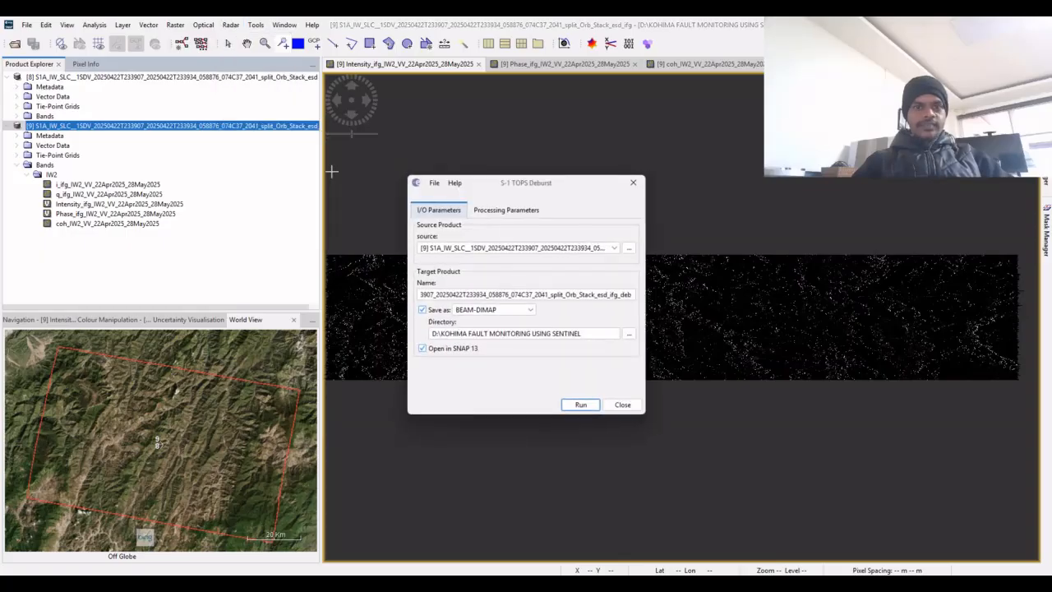
click(501, 216)
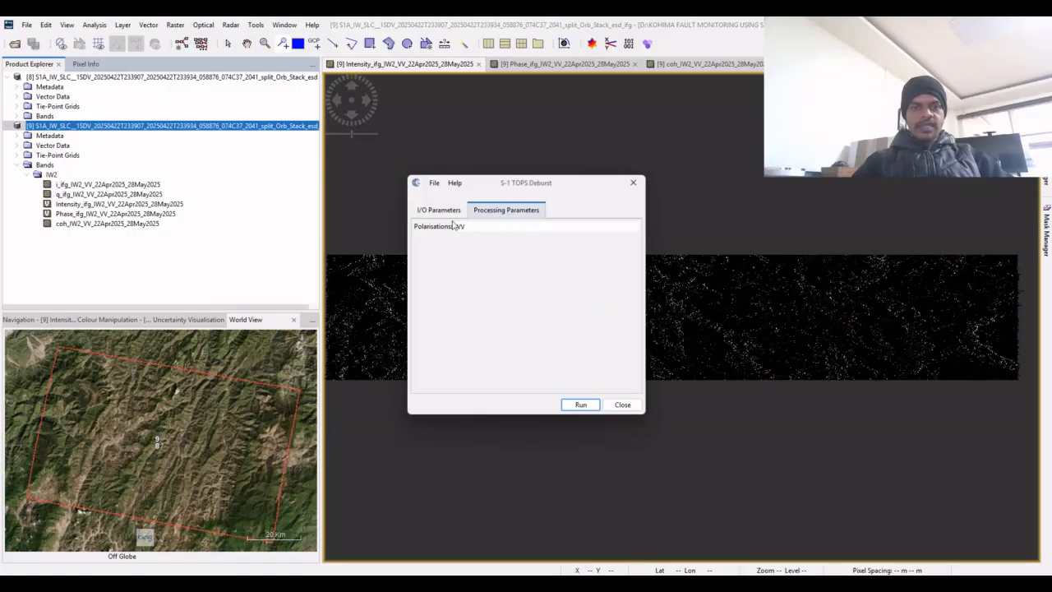
click(458, 215)
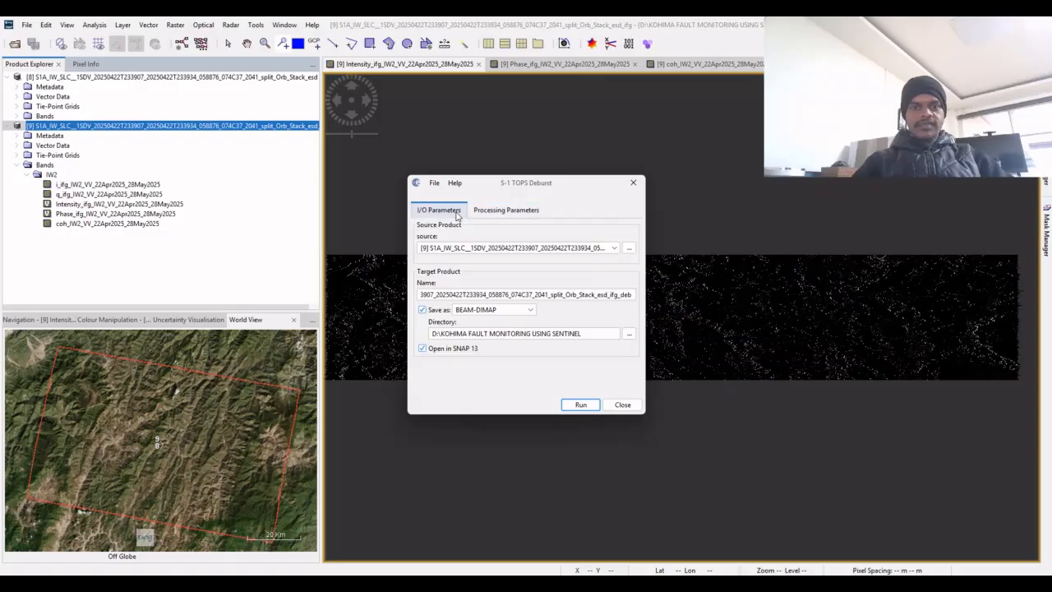
click(580, 407)
click(580, 406)
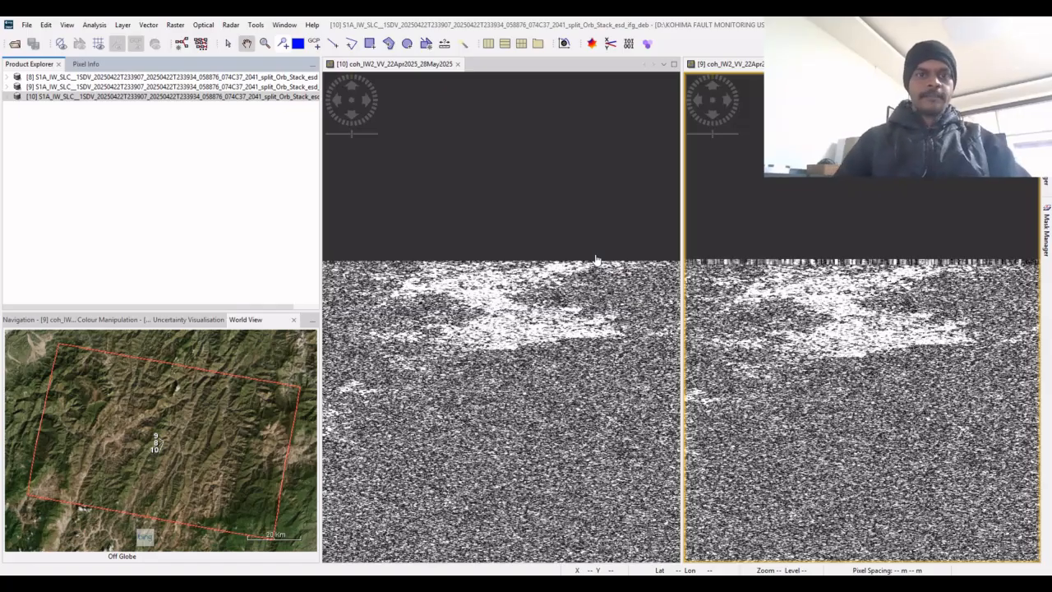
Run Topographic Phase Removal on the deburst interferogram with the SRTM 1Sec HGT (Auto Download) DEM, outputting topographic phase and elevation bands
click(308, 98)
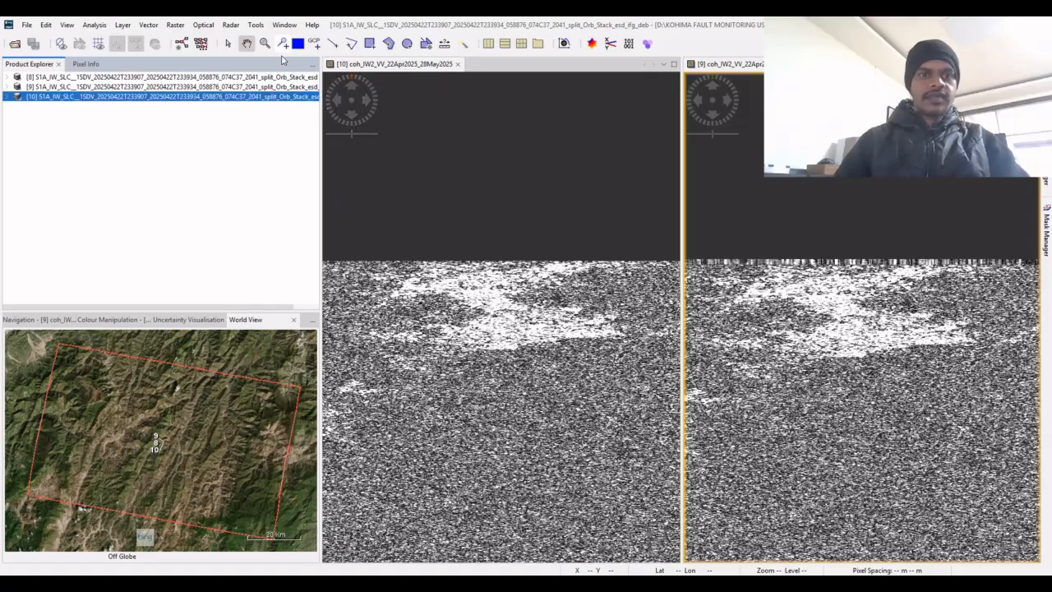
click(234, 25)
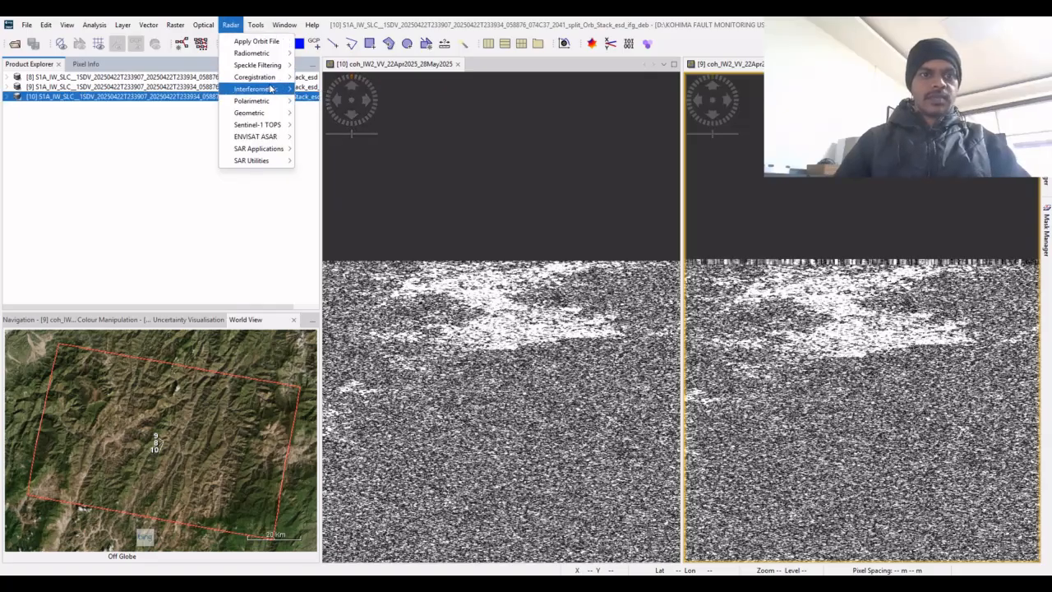
mouse_move(269, 89)
mouse_move(326, 97)
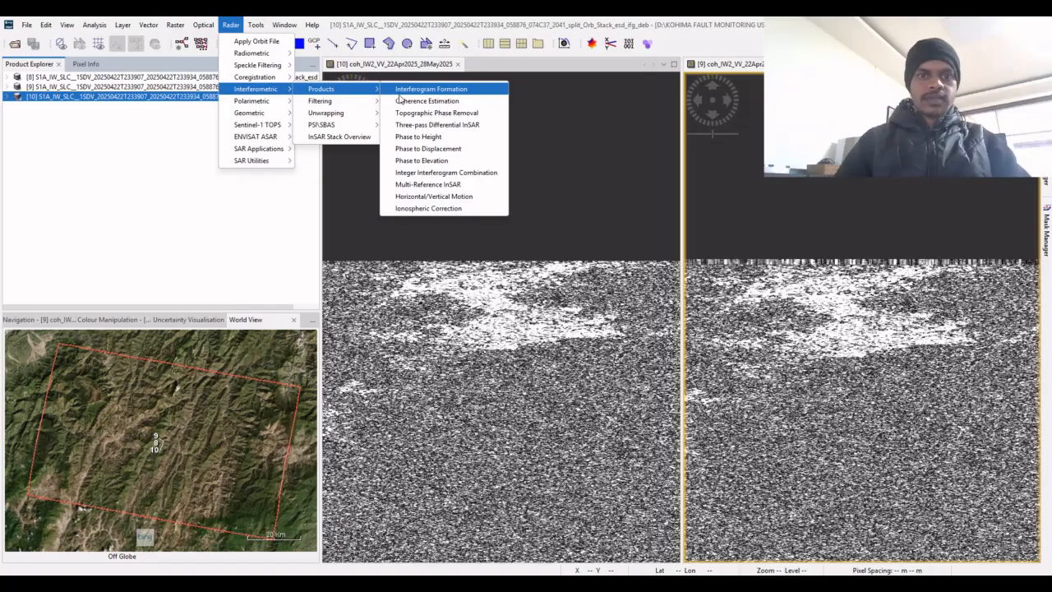
click(411, 115)
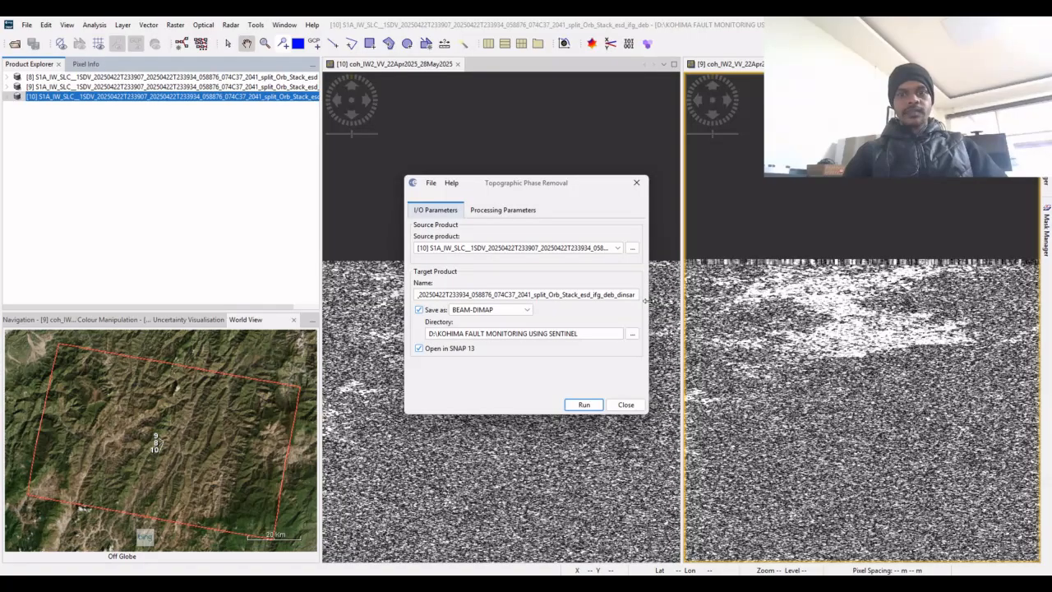
drag(646, 301, 745, 300)
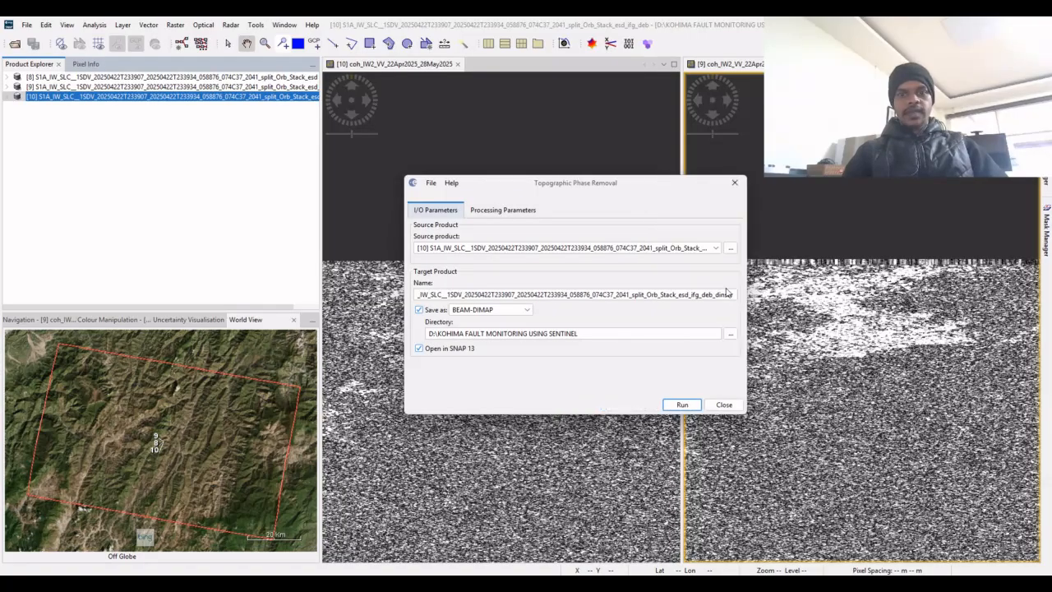
click(529, 215)
drag(606, 185, 521, 179)
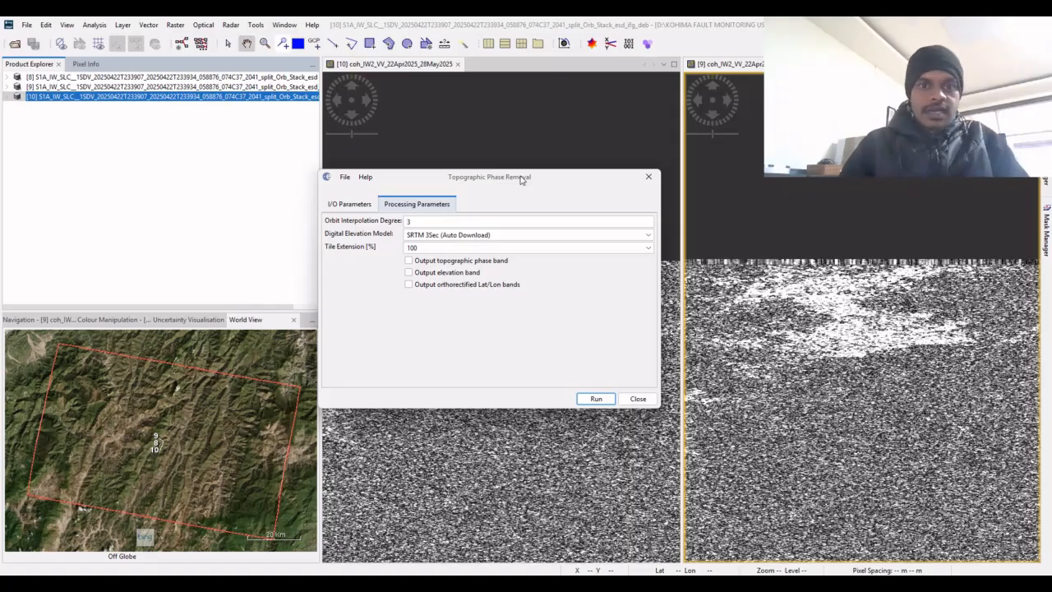
click(504, 236)
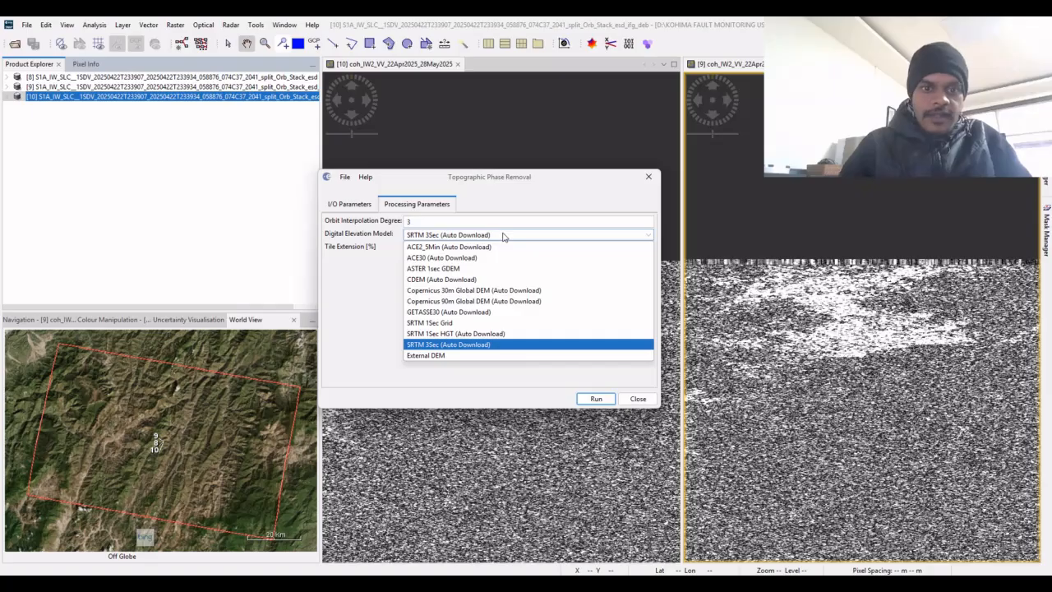
click(458, 334)
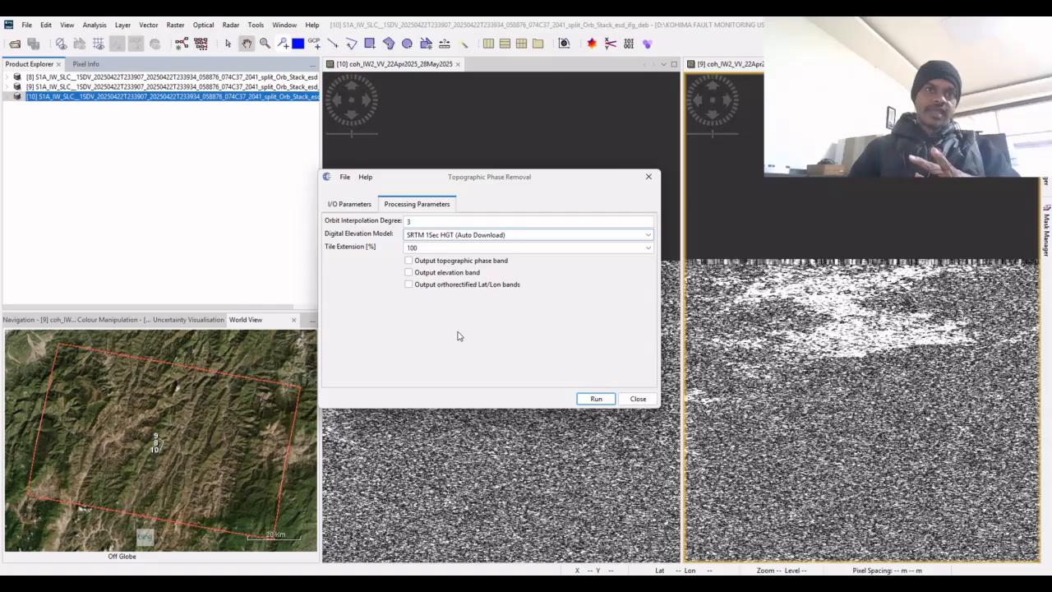
click(410, 260)
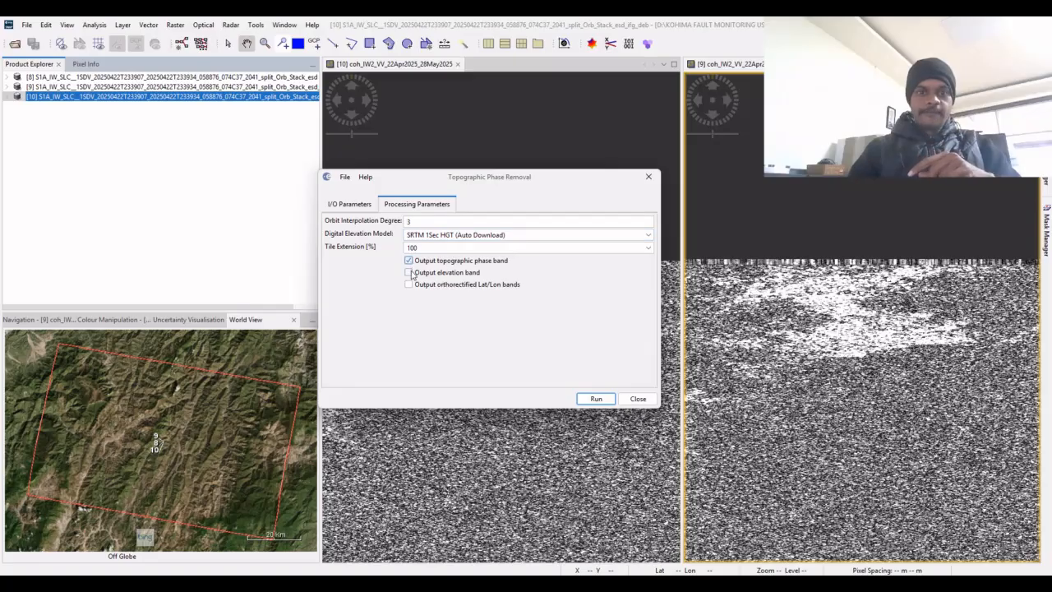
click(410, 273)
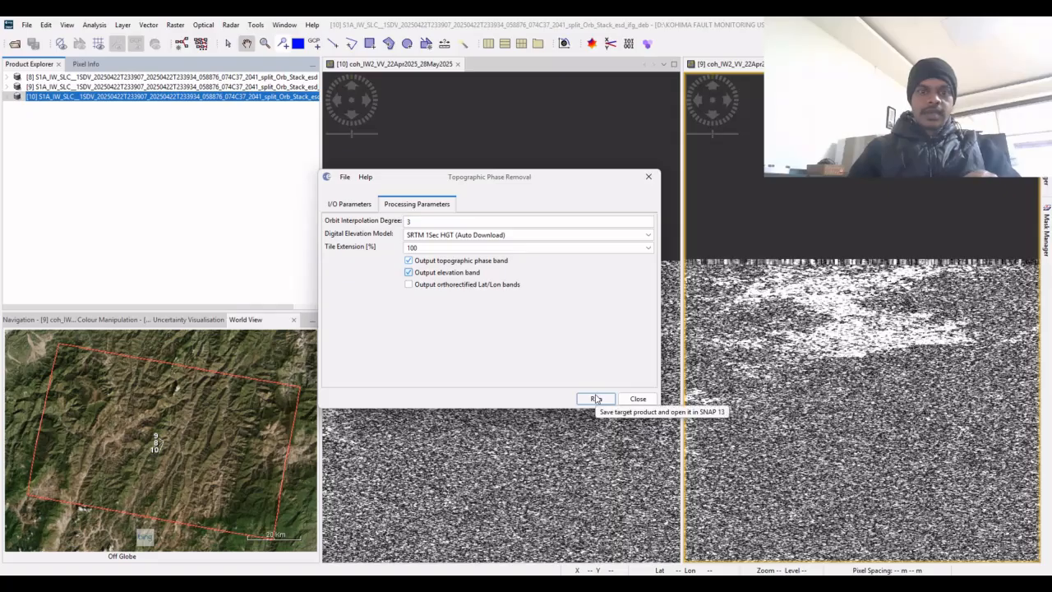
click(596, 399)
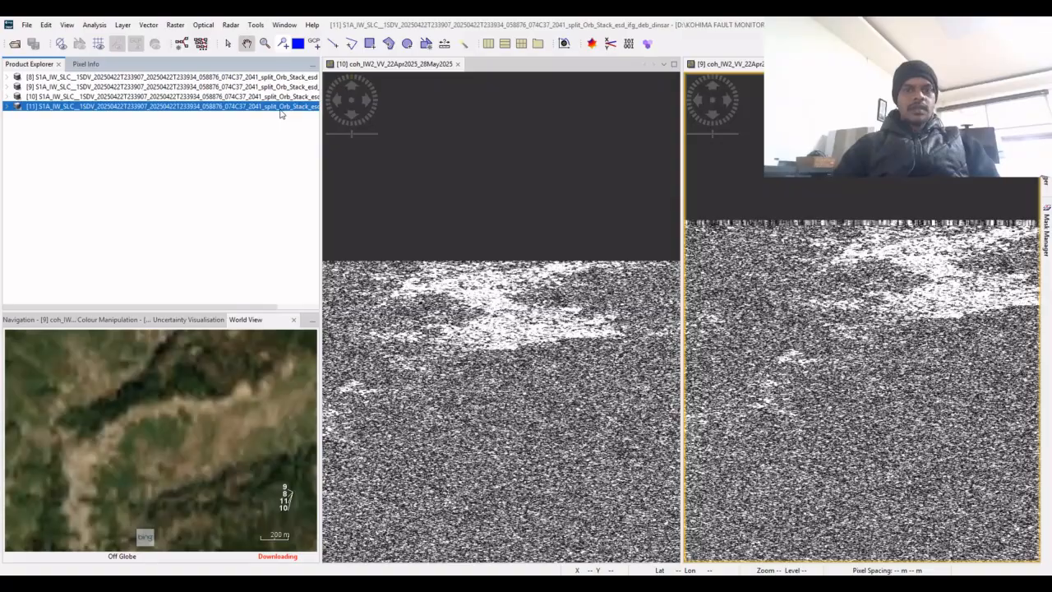
Close both coherence views and bring up the Multilooking processing parameters for the topographic-phase-removed product
click(457, 65)
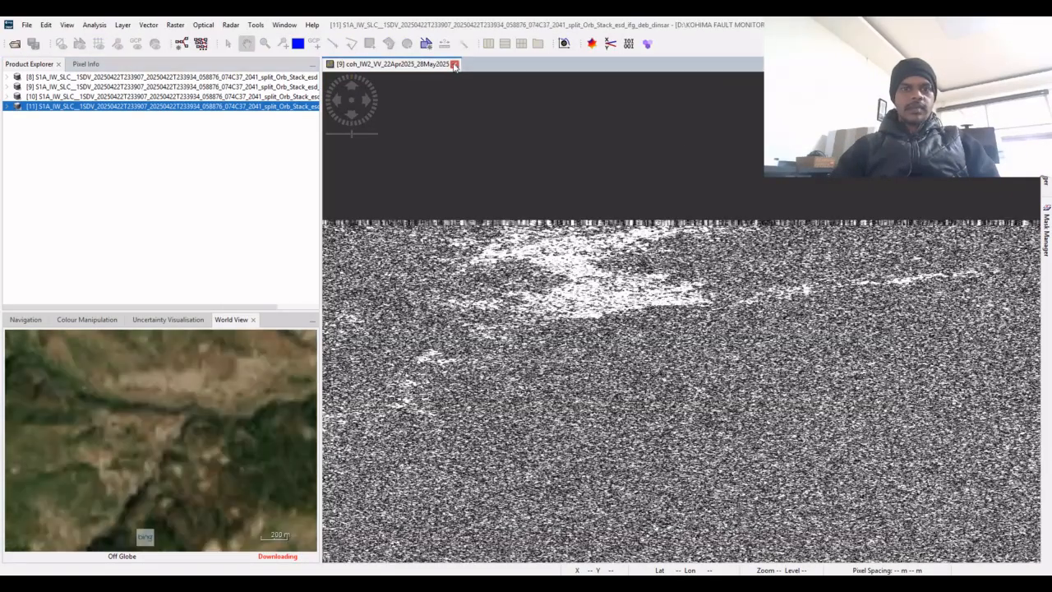
click(454, 65)
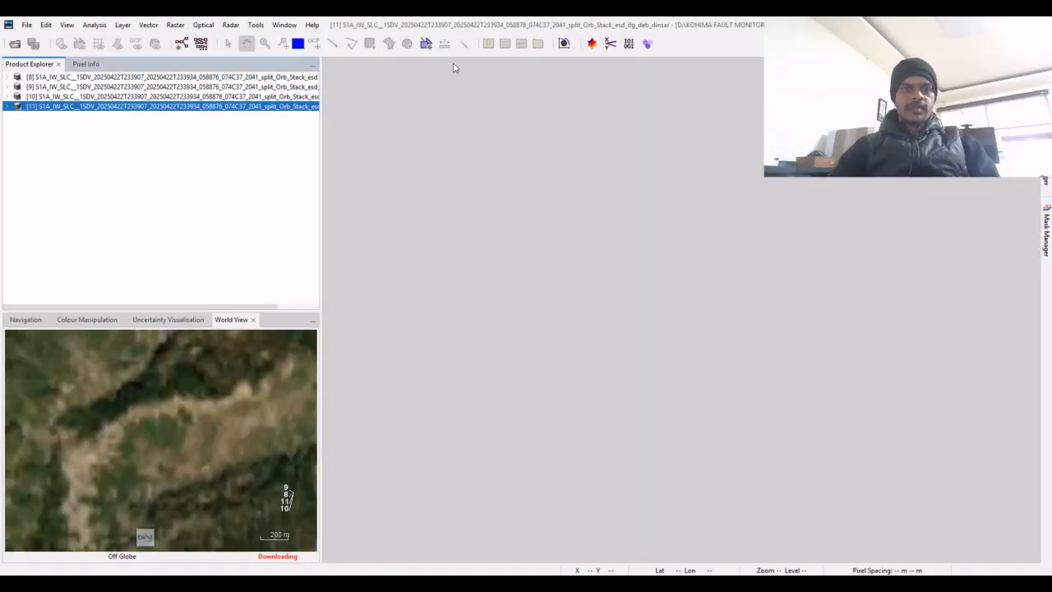
click(231, 25)
mouse_move(279, 128)
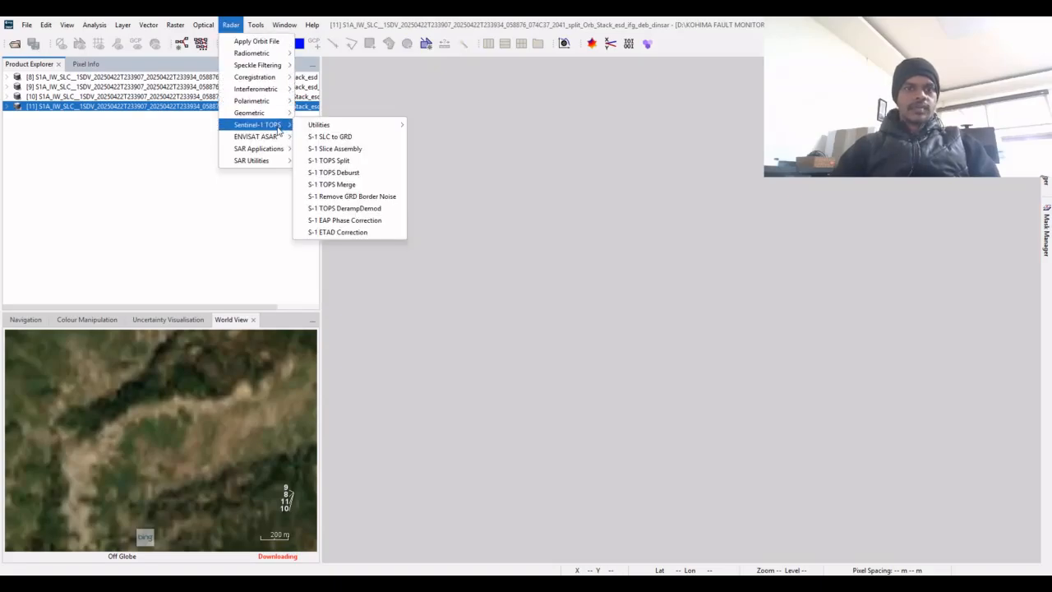
mouse_move(280, 161)
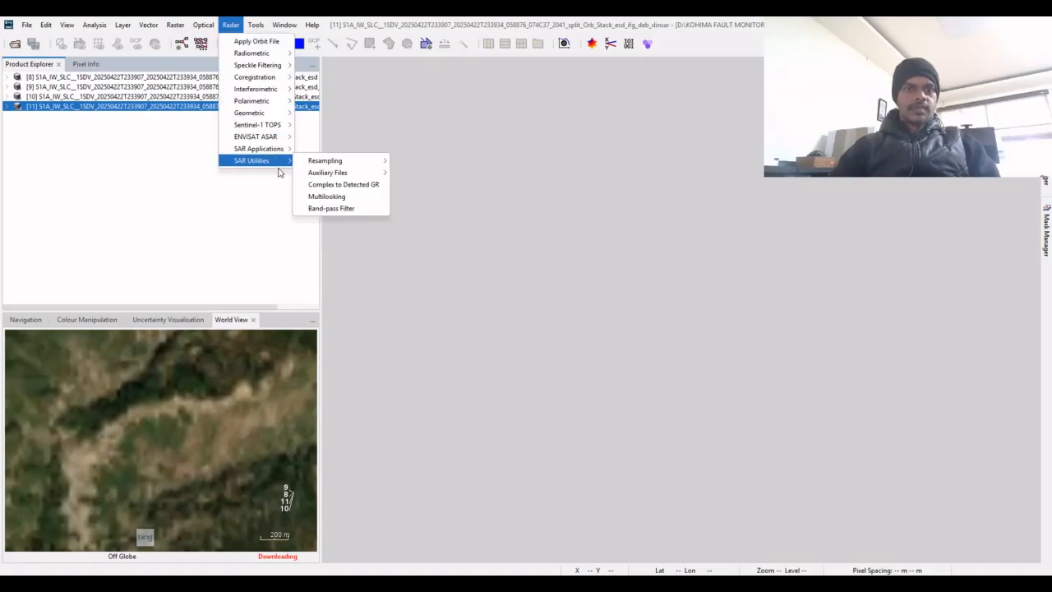
click(345, 195)
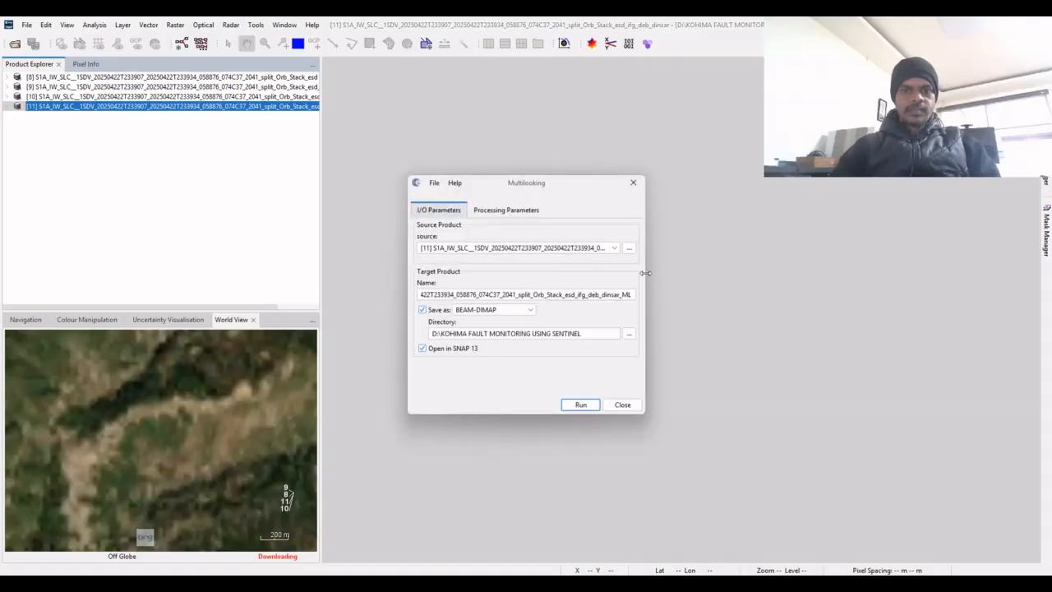
drag(644, 276, 765, 277)
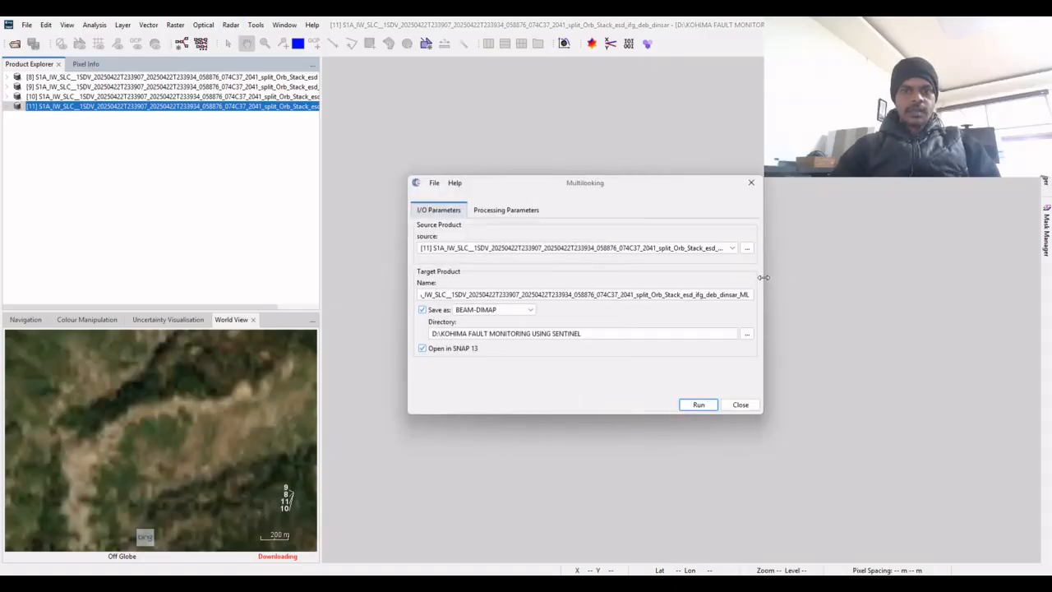
click(527, 211)
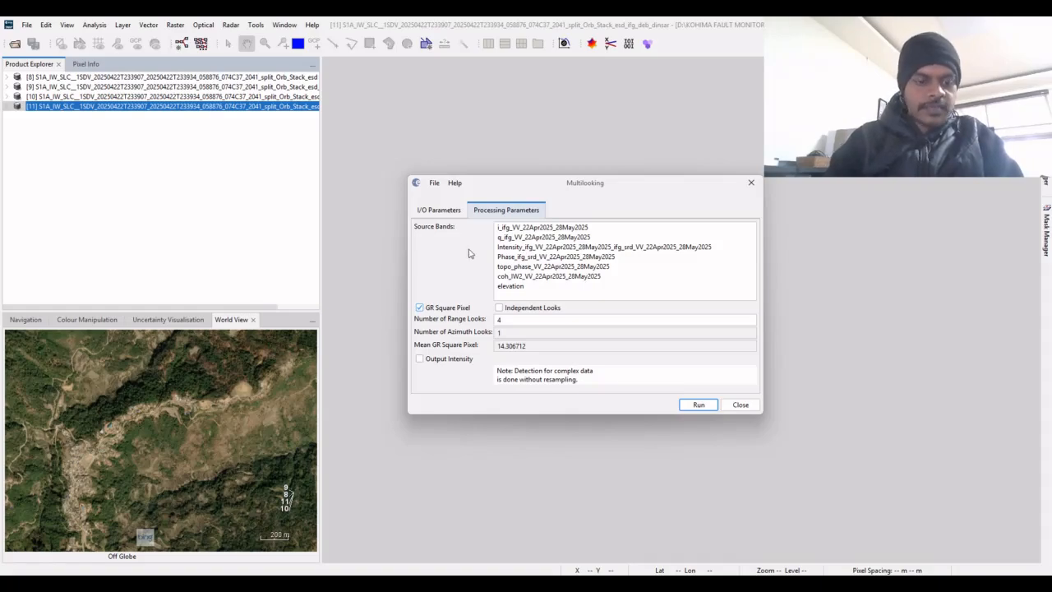
Display the topographic phase, coherence and interferometric phase bands of the topographic-phase-removed product for inspection
double_click(125, 107)
double_click(51, 147)
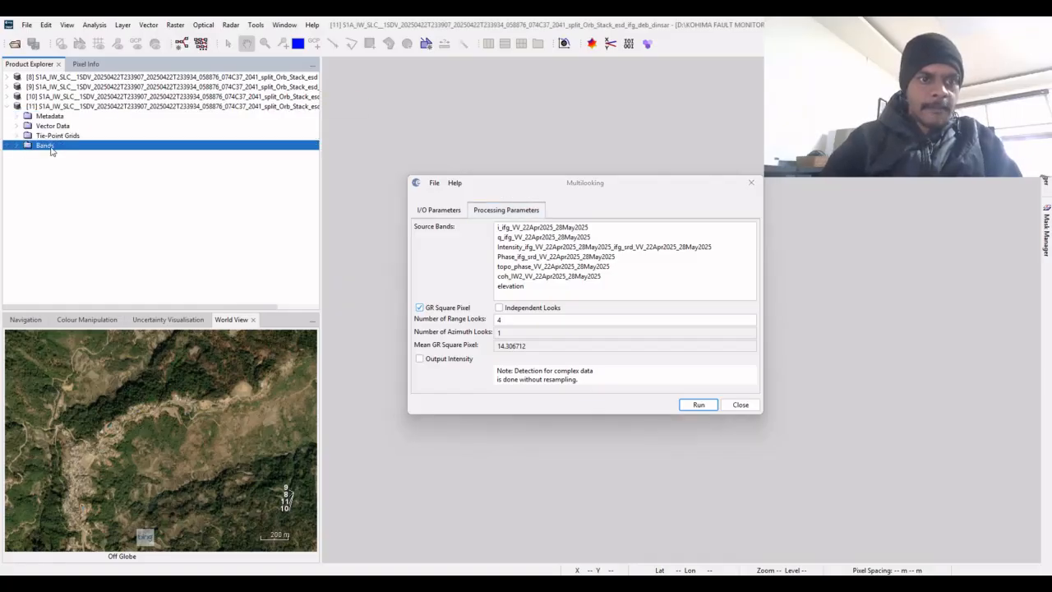
double_click(85, 194)
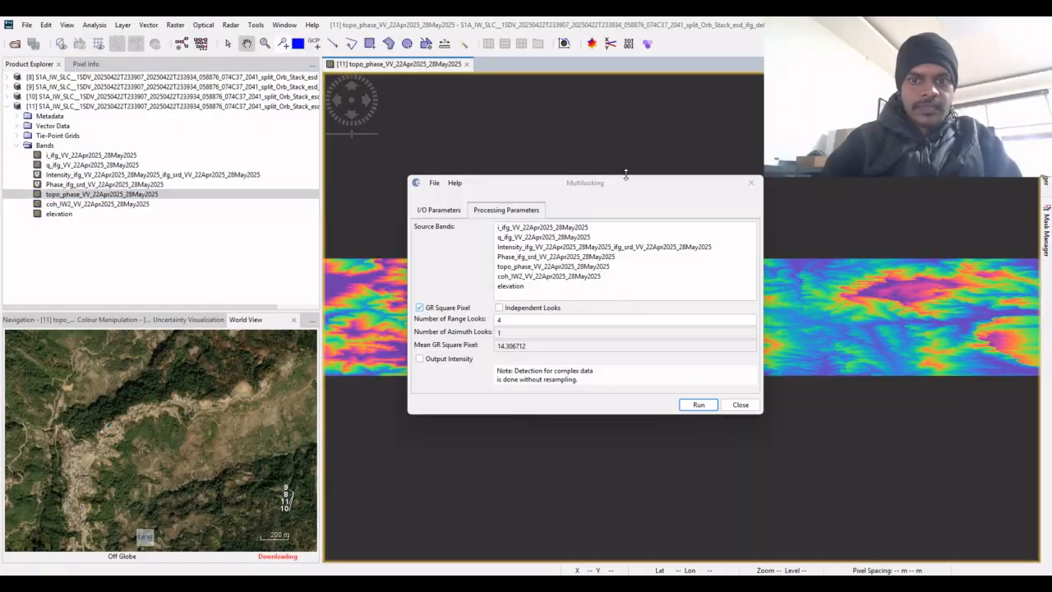
click(632, 189)
drag(631, 188, 634, 412)
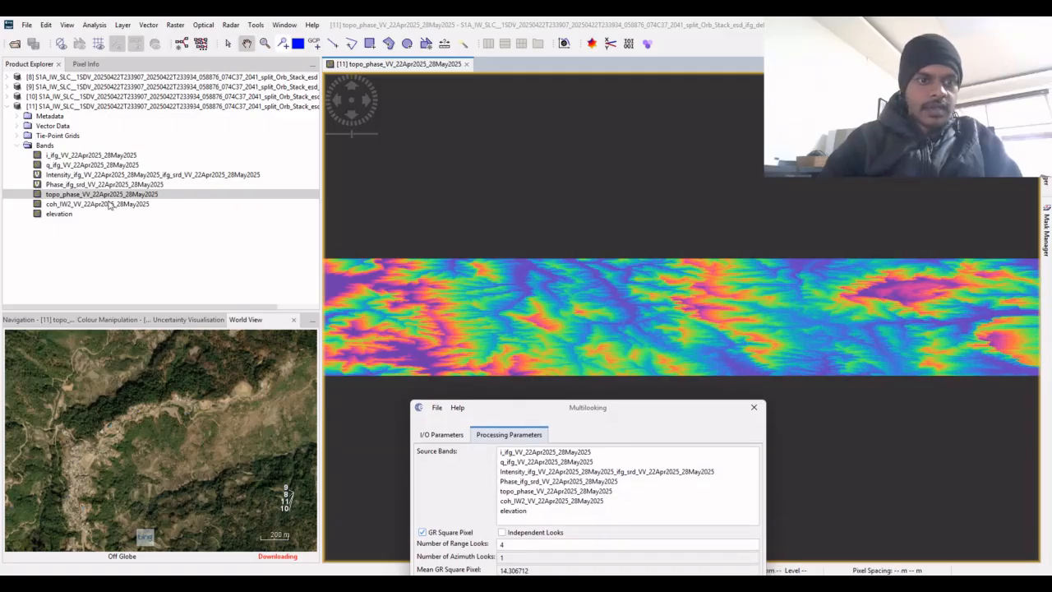
double_click(110, 204)
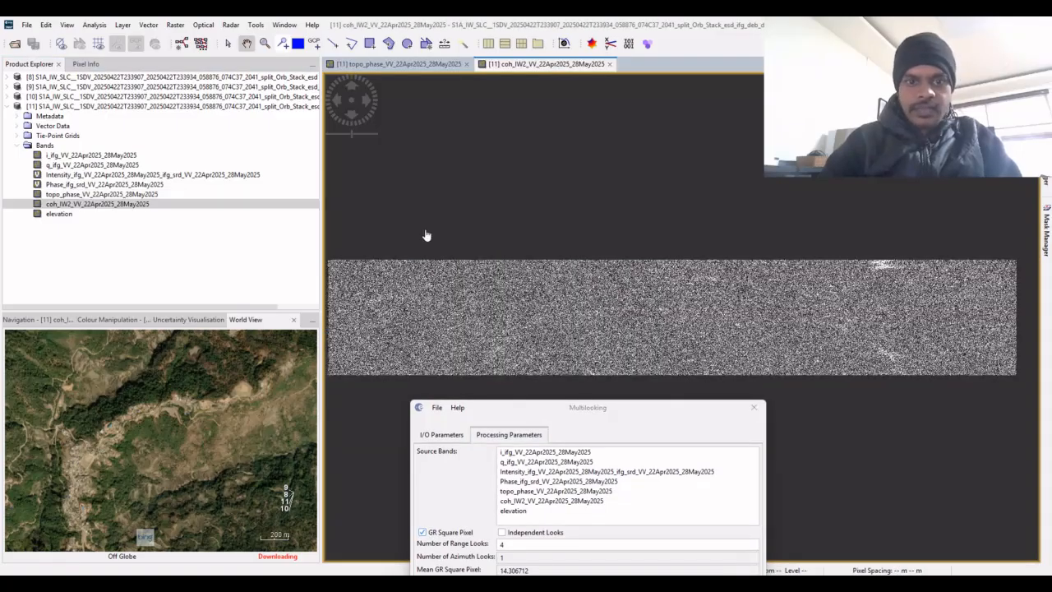
click(88, 186)
double_click(89, 186)
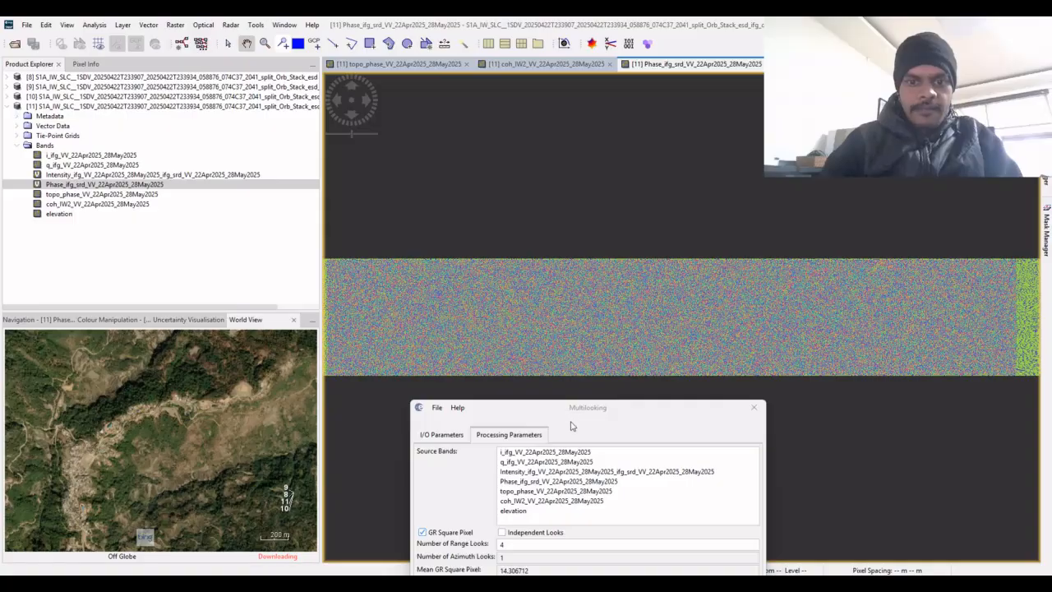
Run Multilooking on the topographic-phase-removed product with GR square pixels and 4 range looks
click(571, 424)
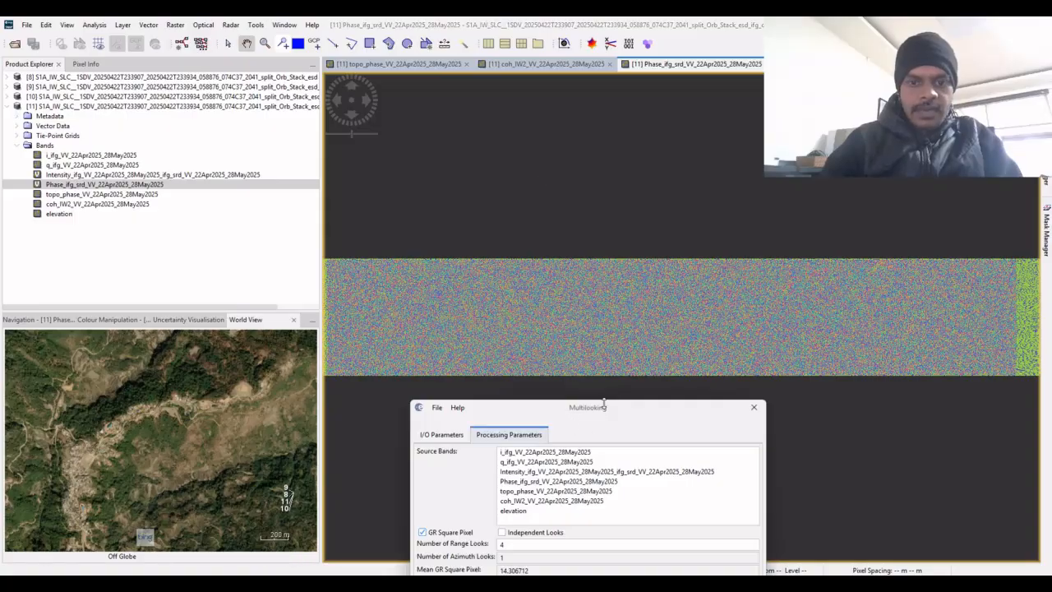
drag(607, 408, 594, 152)
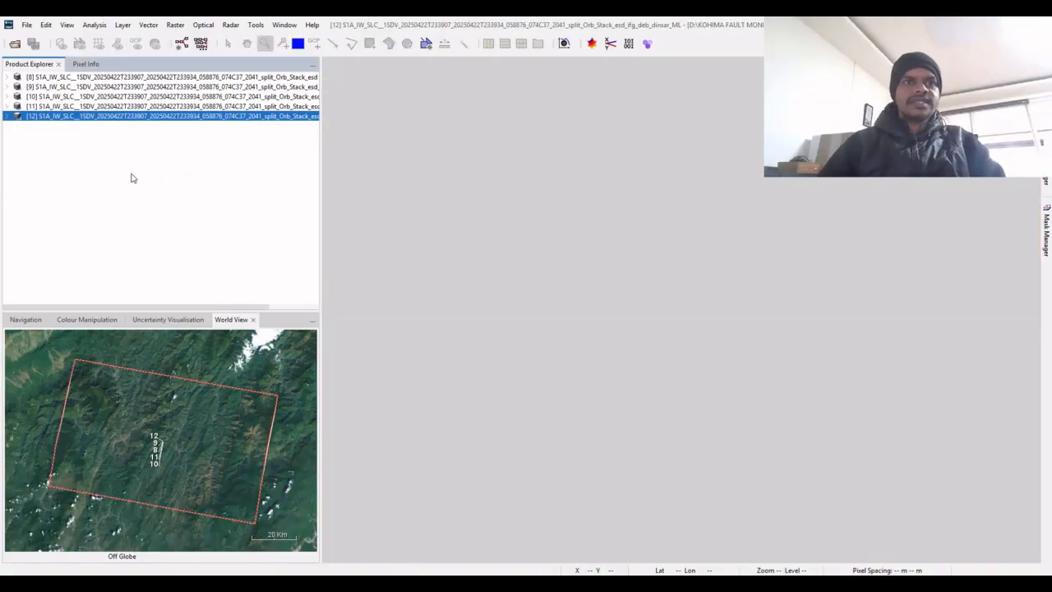
click(231, 25)
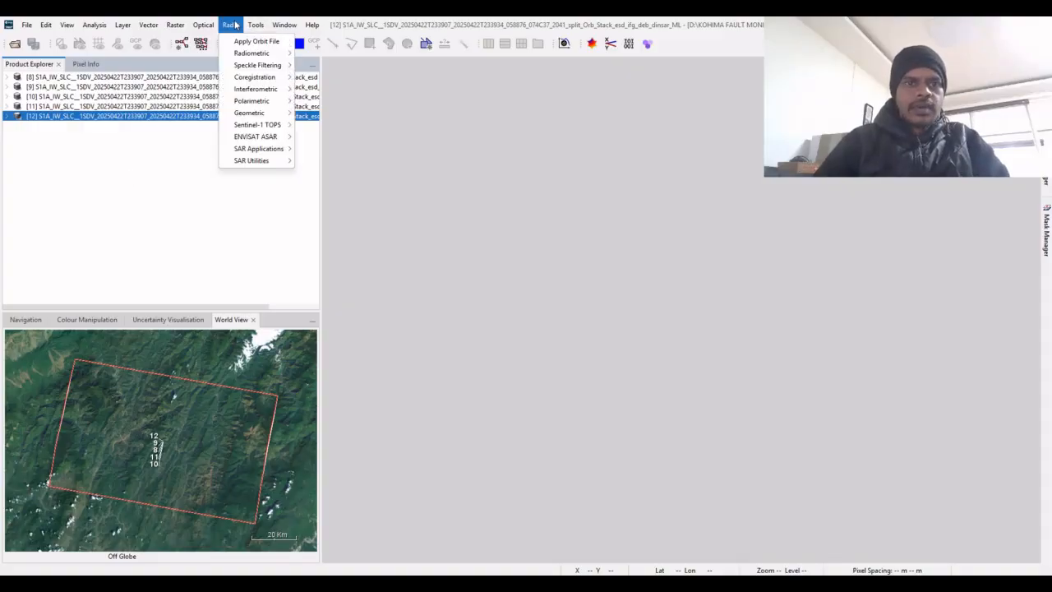
mouse_move(266, 67)
mouse_move(272, 88)
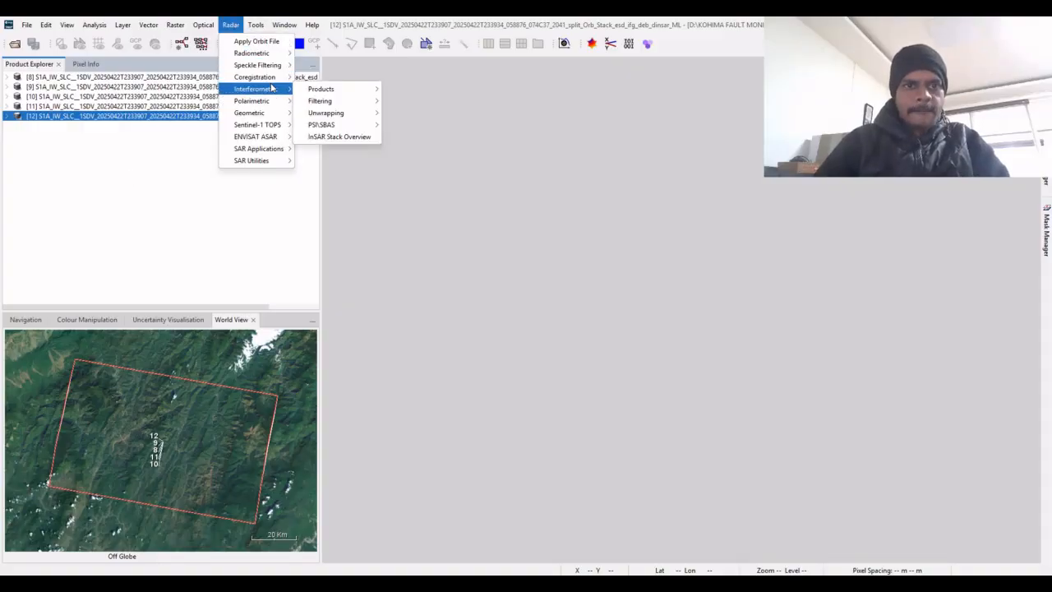
mouse_move(348, 104)
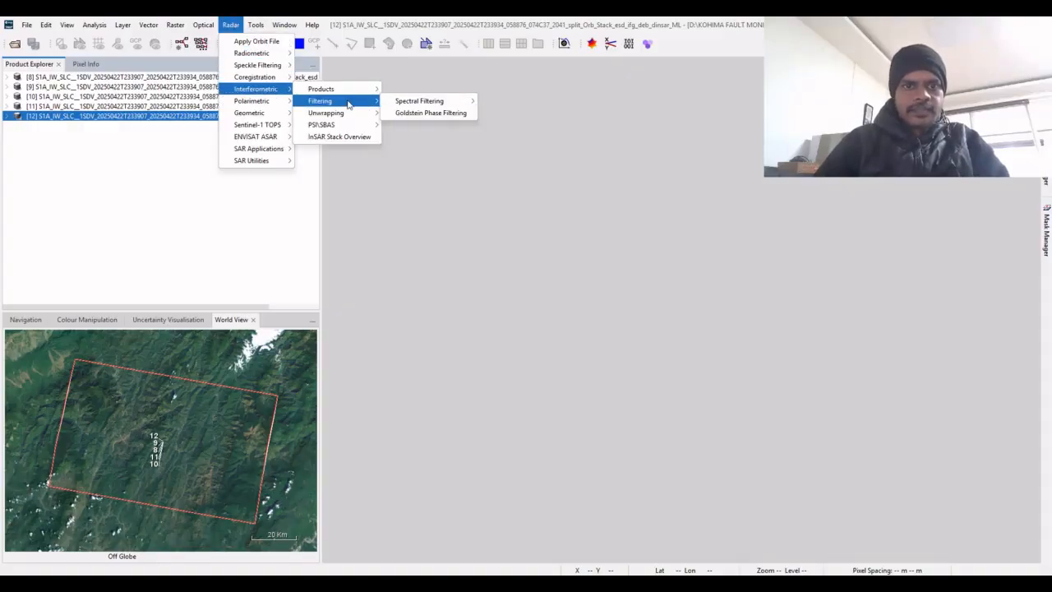
click(434, 113)
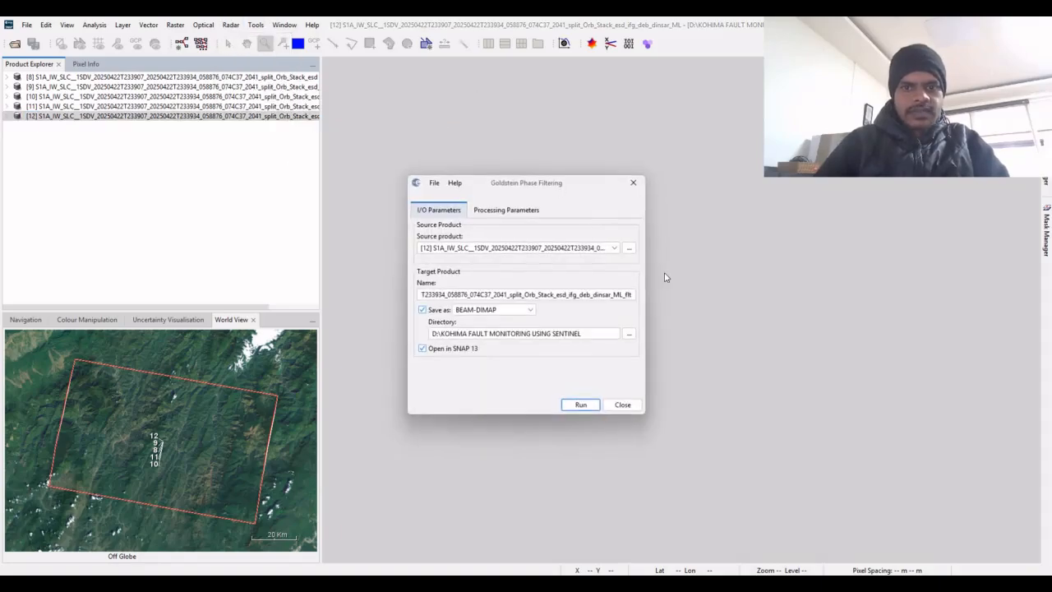
drag(648, 269, 795, 269)
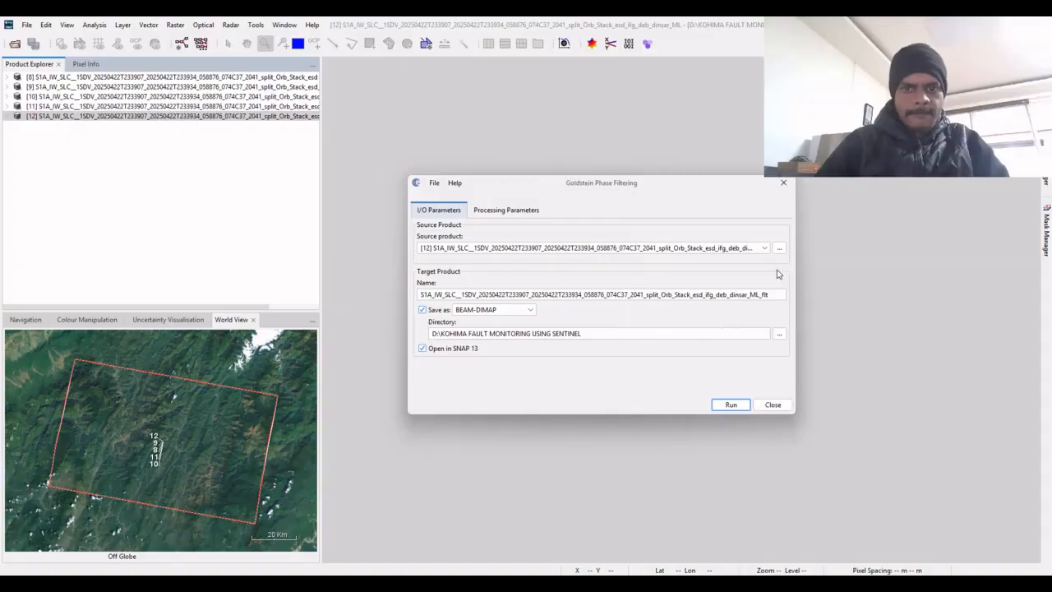
click(534, 215)
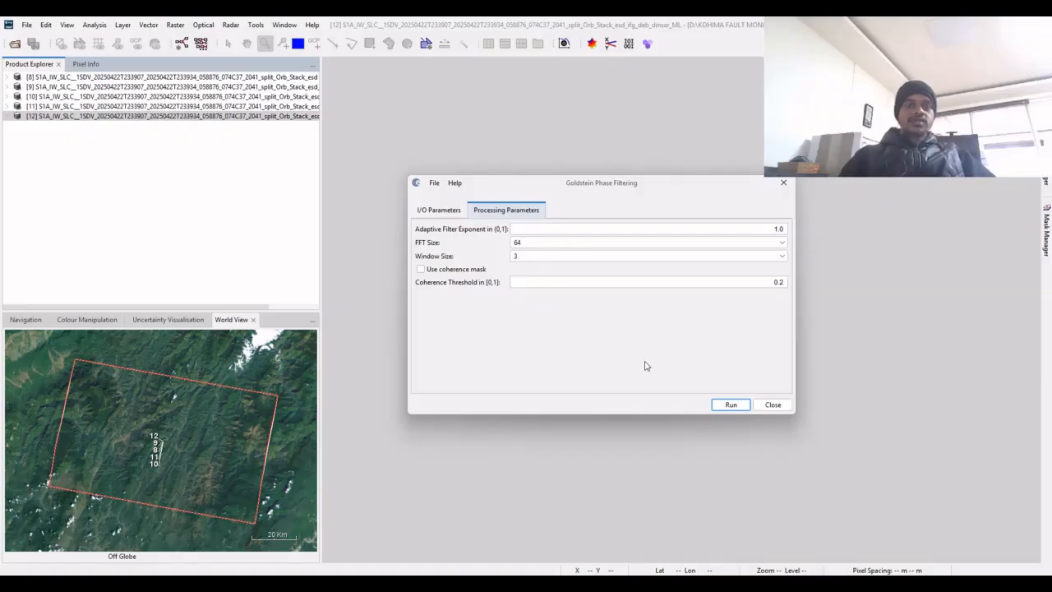
click(772, 405)
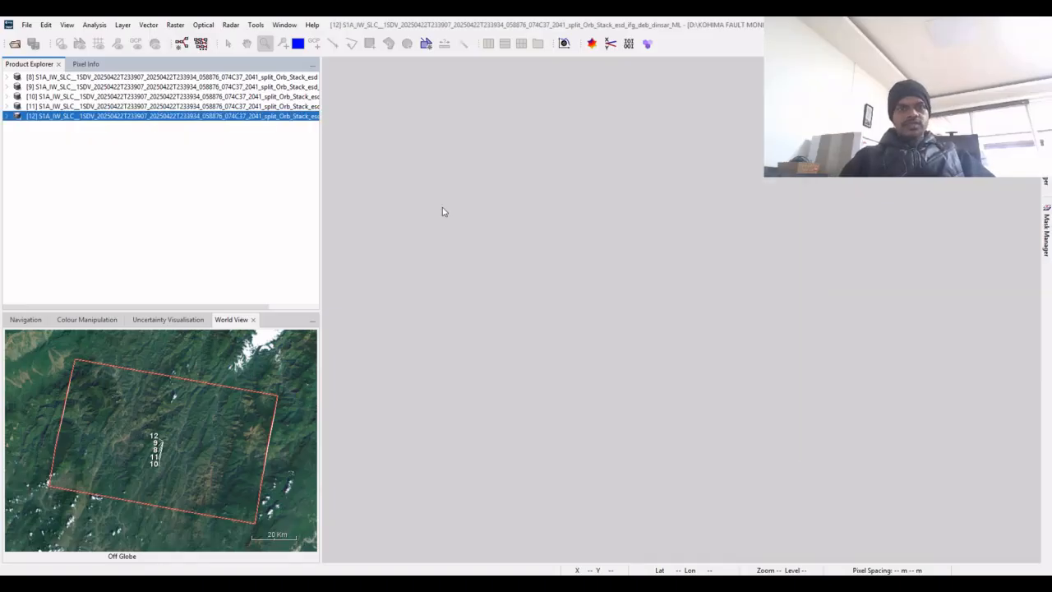
Expand the multilooked product's bands and display its topographic phase band
double_click(267, 121)
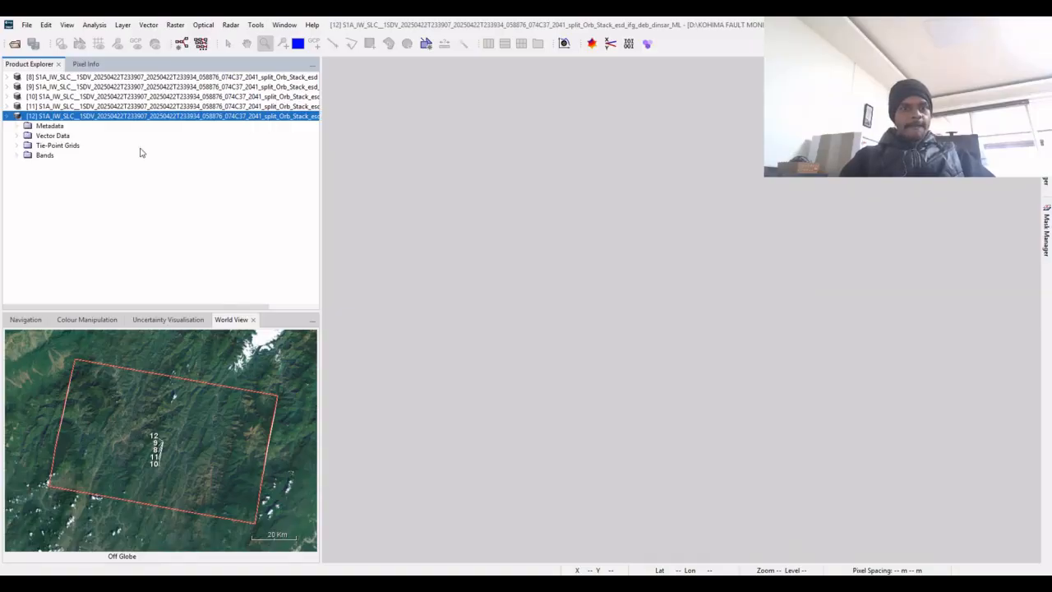
double_click(43, 157)
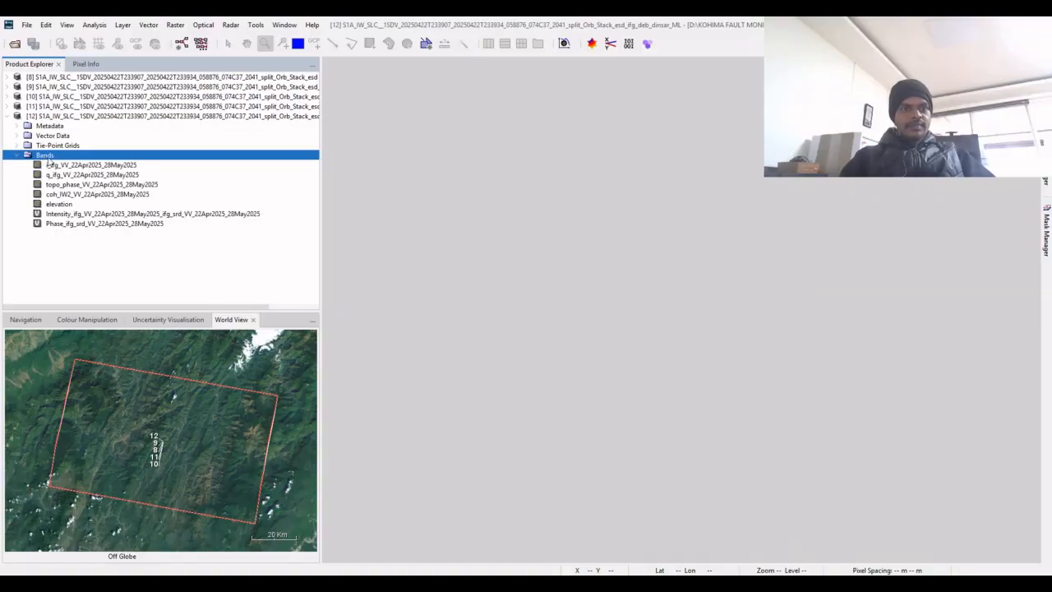
double_click(97, 186)
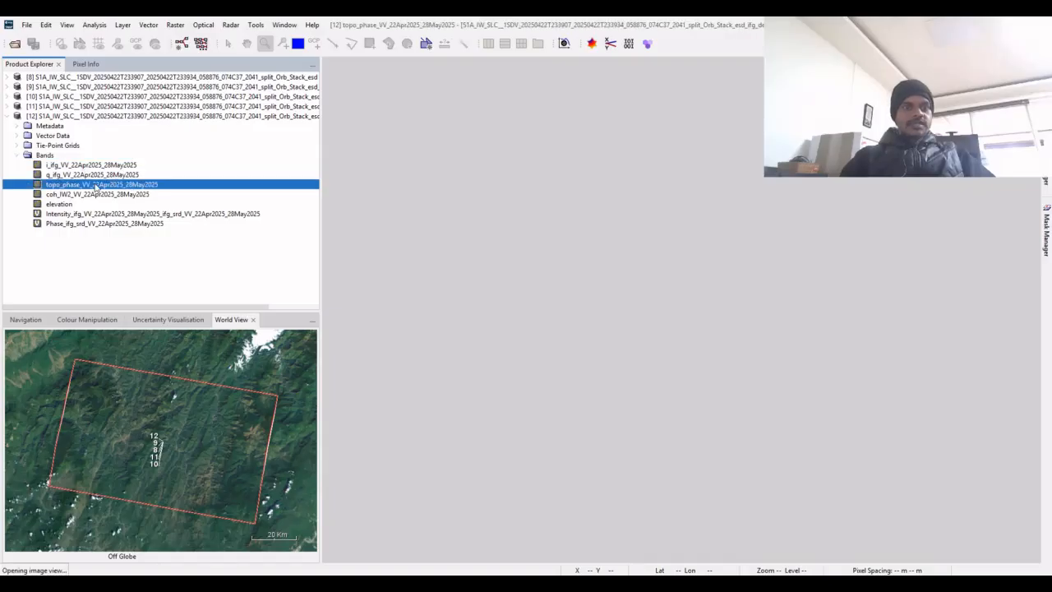
Display the multilooked product's interferogram intensity and phase bands, and bring the intensity view to the front
double_click(123, 214)
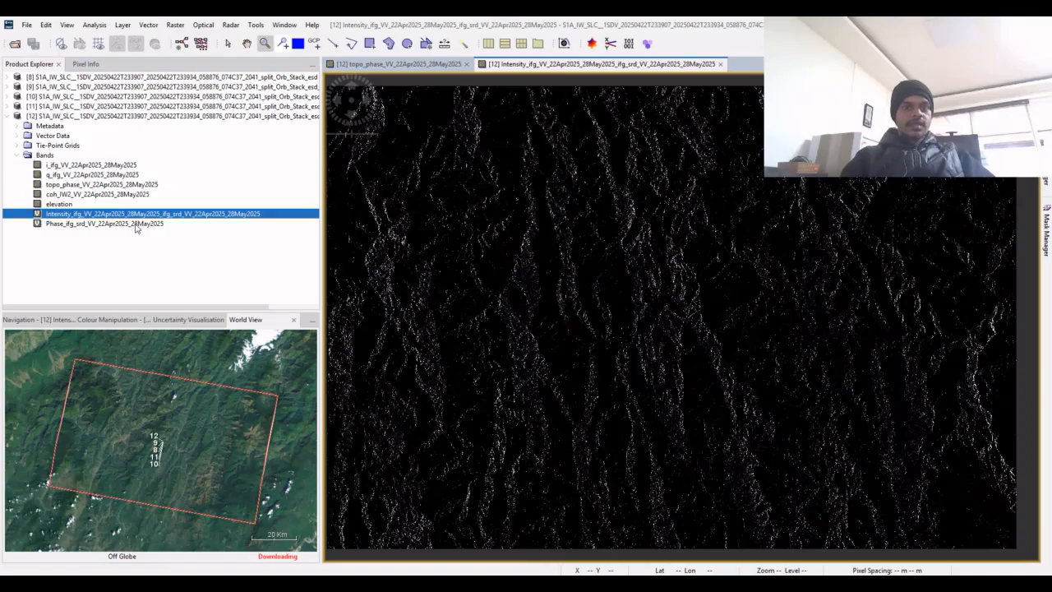
double_click(137, 226)
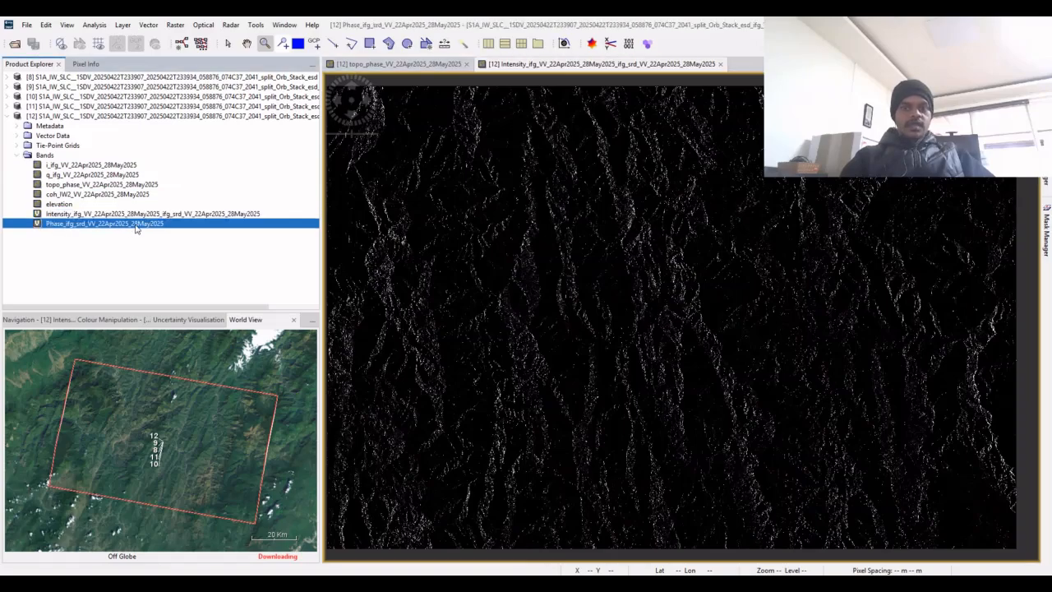
click(634, 63)
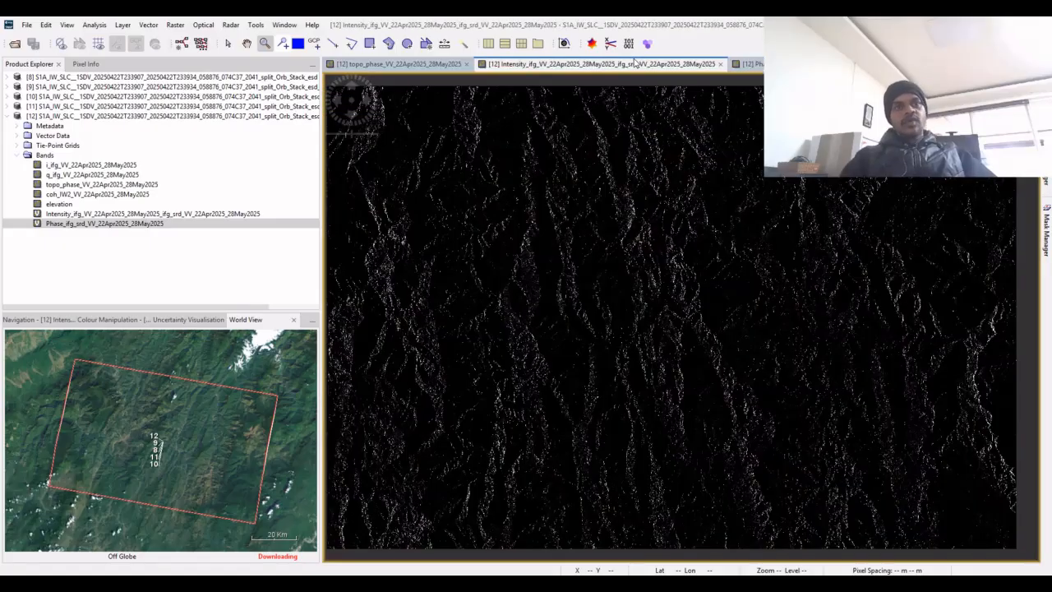
Apply Goldstein Phase Filtering to the multilooked product, saving the filtered result in BEAM-DIMAP format
click(9, 117)
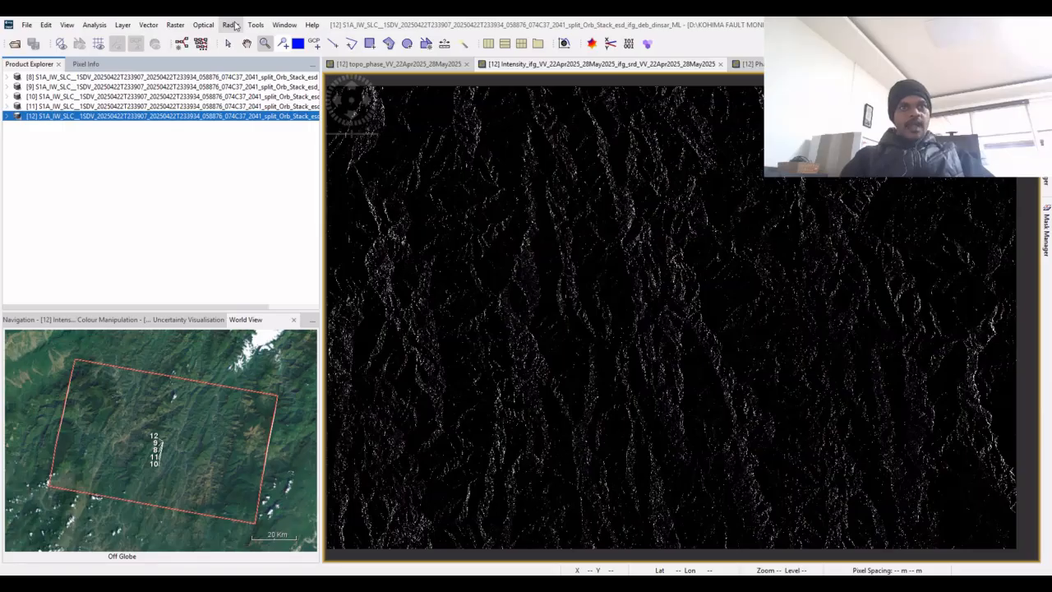
click(232, 26)
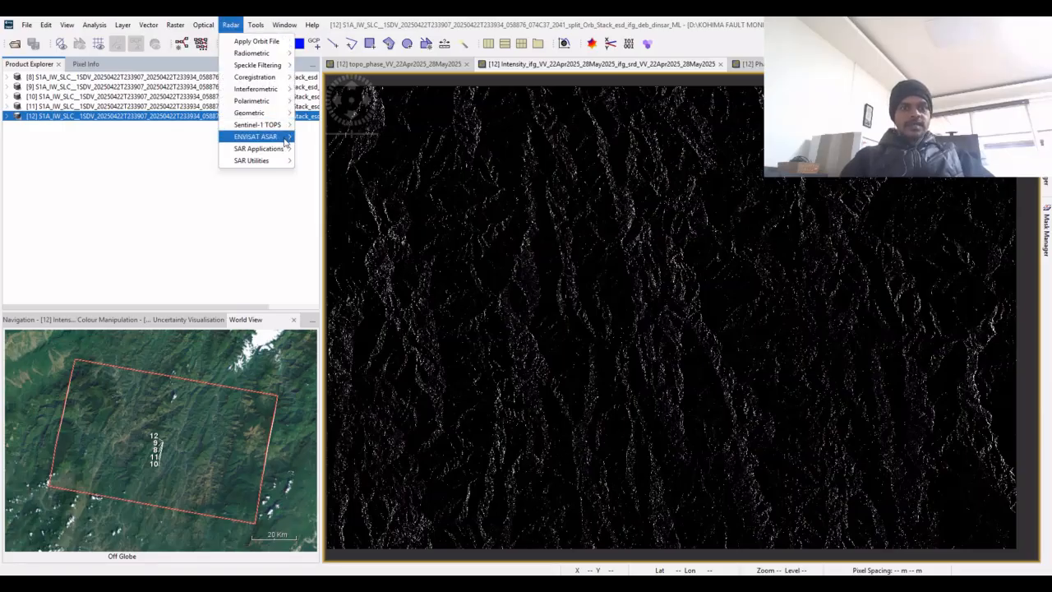
mouse_move(283, 94)
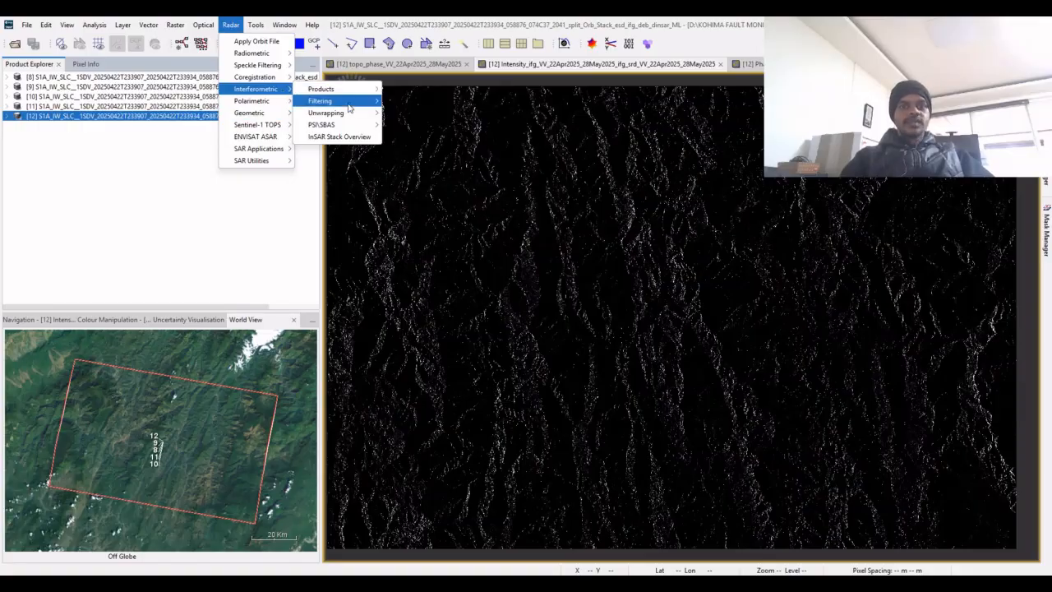
mouse_move(367, 107)
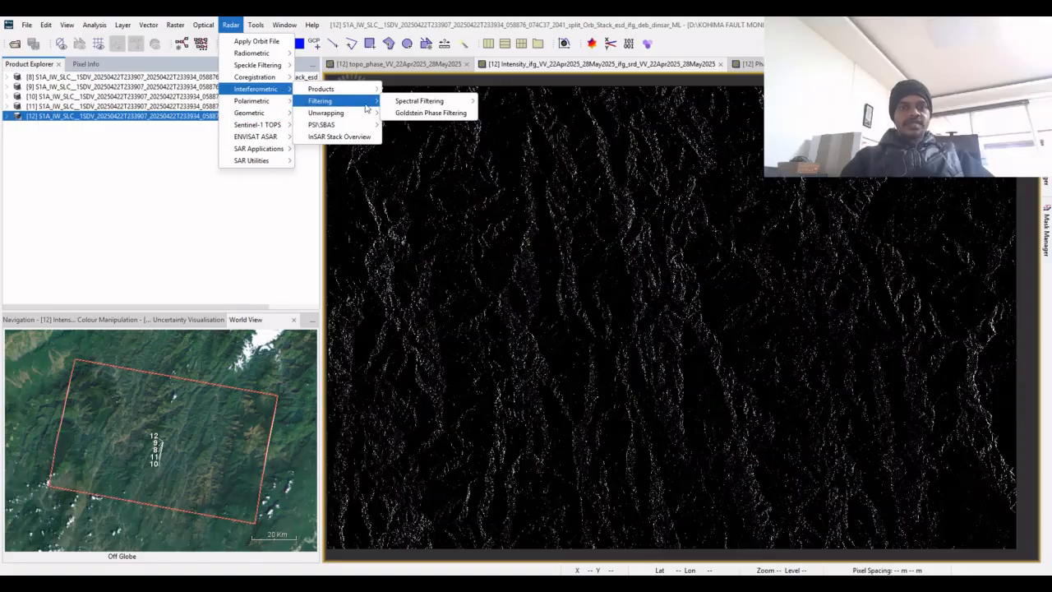
click(414, 112)
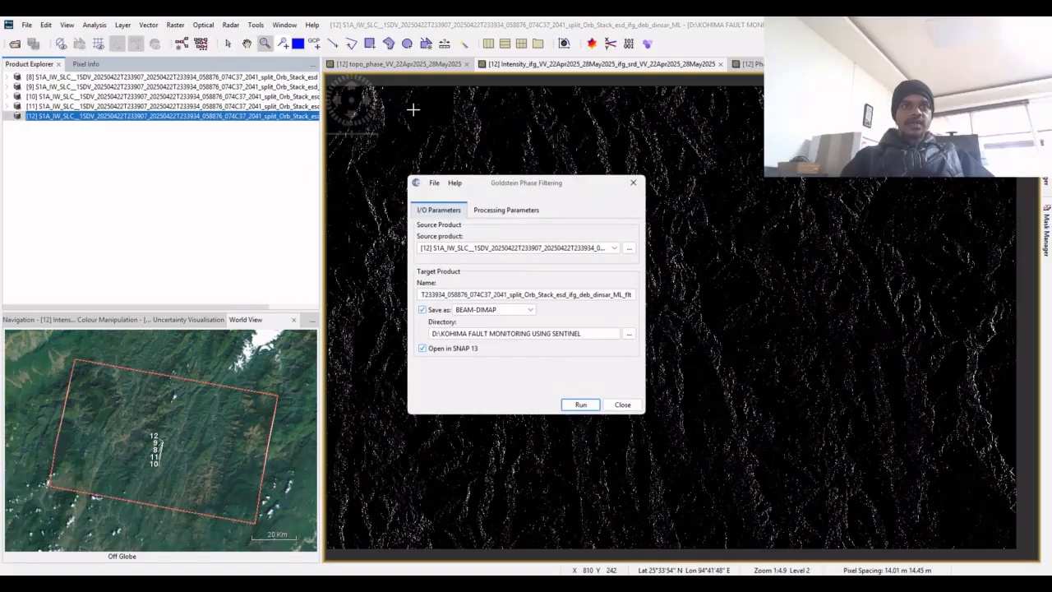
click(500, 212)
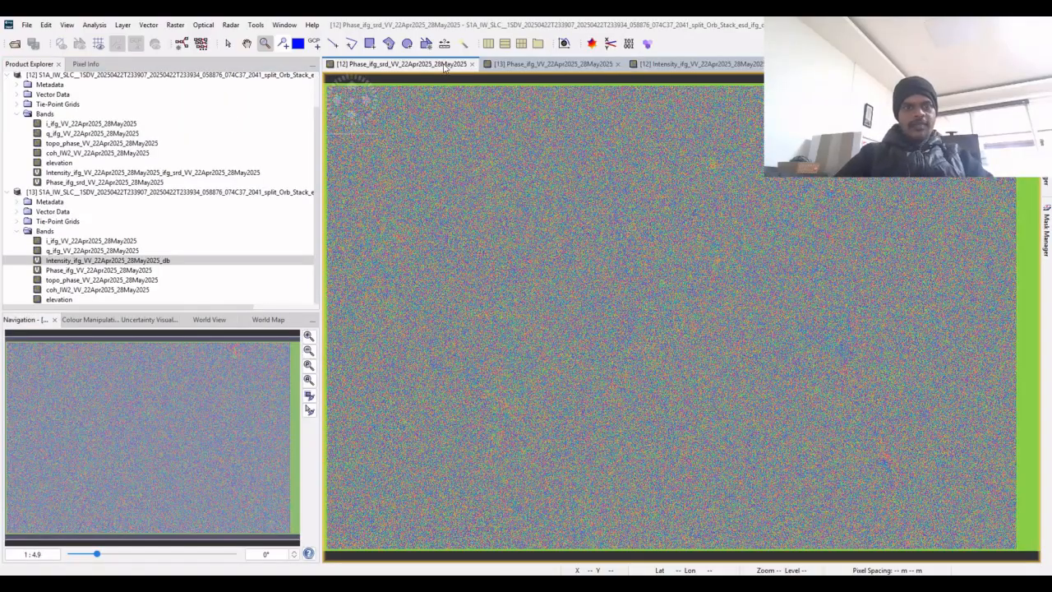
Compare the interferometric phase of the multilooked and Goldstein-filtered products, and close both phase views
click(8, 76)
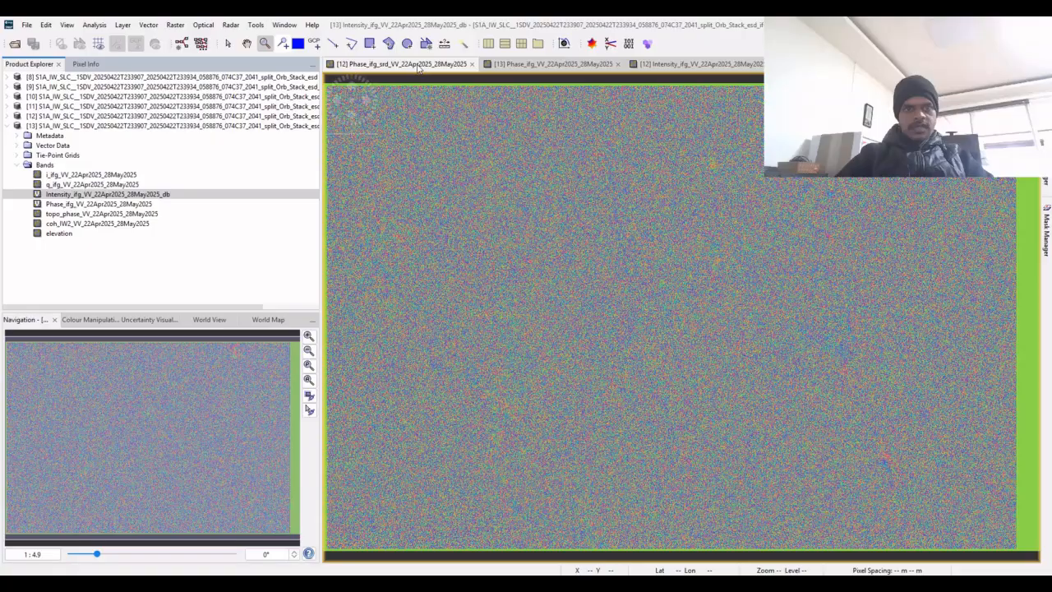
click(524, 66)
click(429, 69)
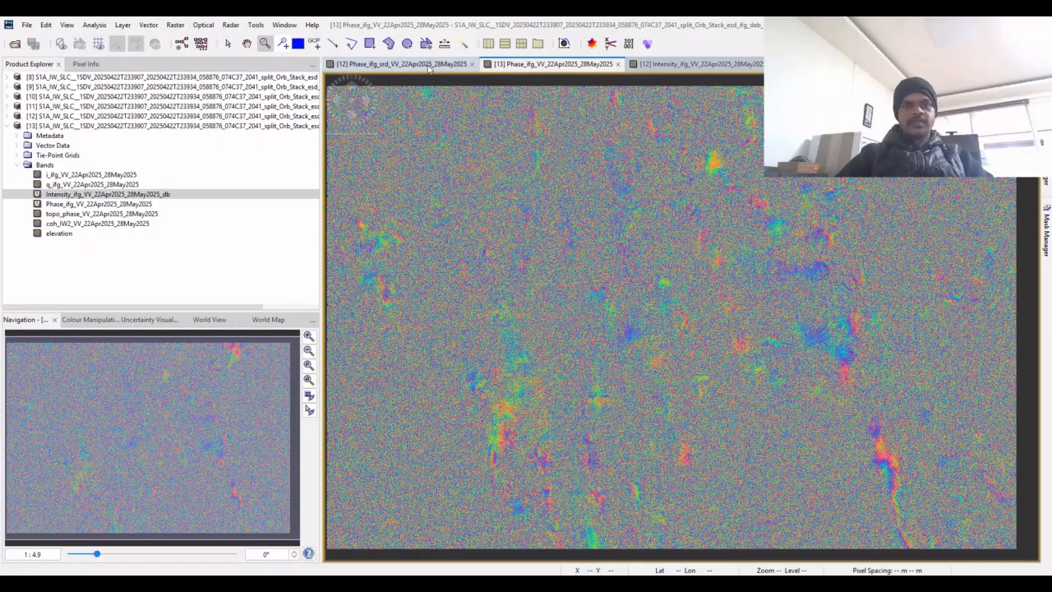
click(533, 66)
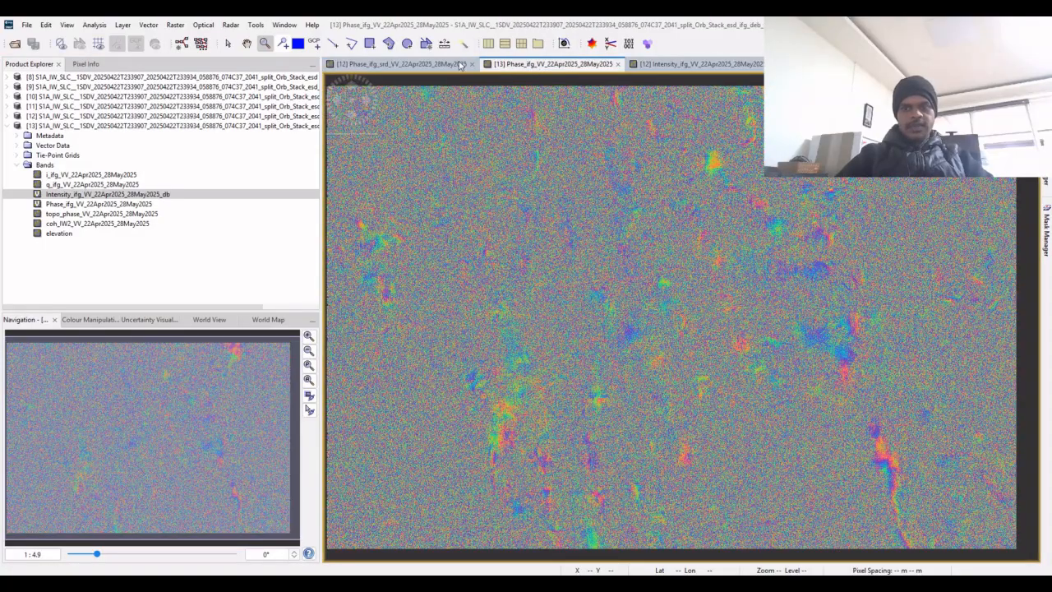
click(405, 65)
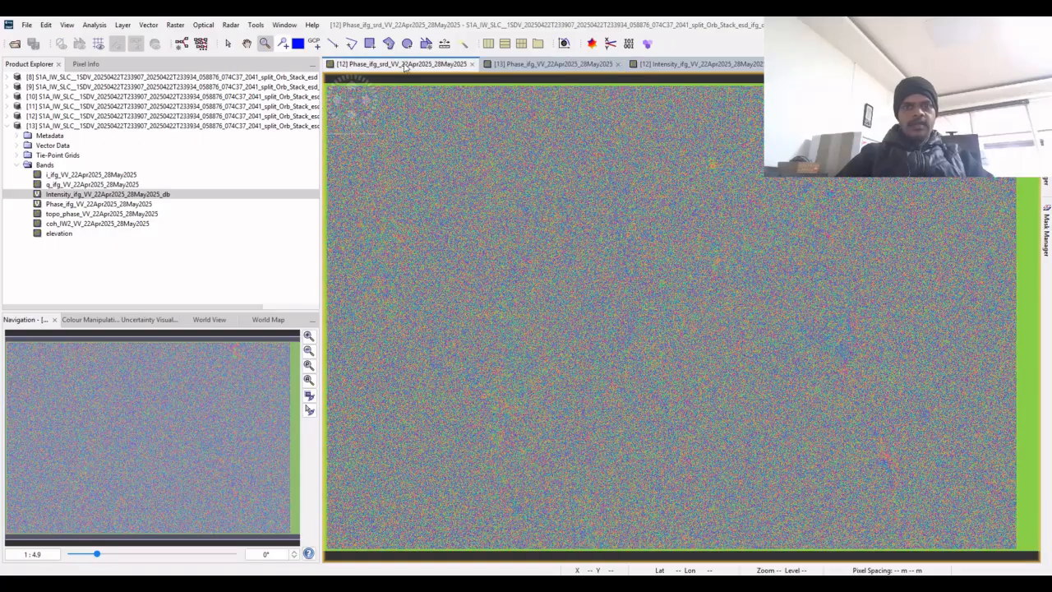
click(507, 65)
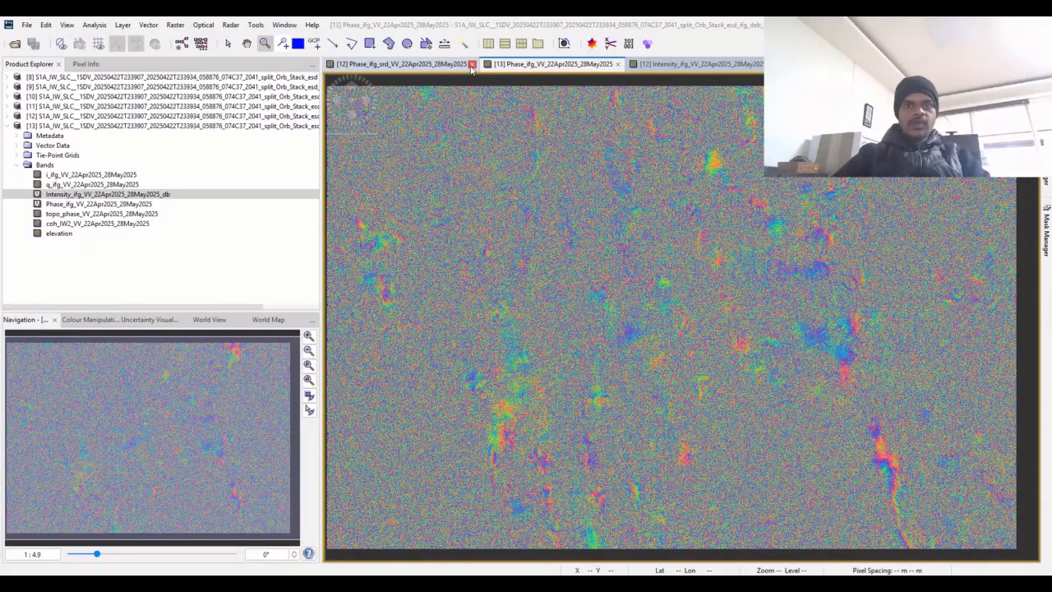
click(472, 64)
click(463, 64)
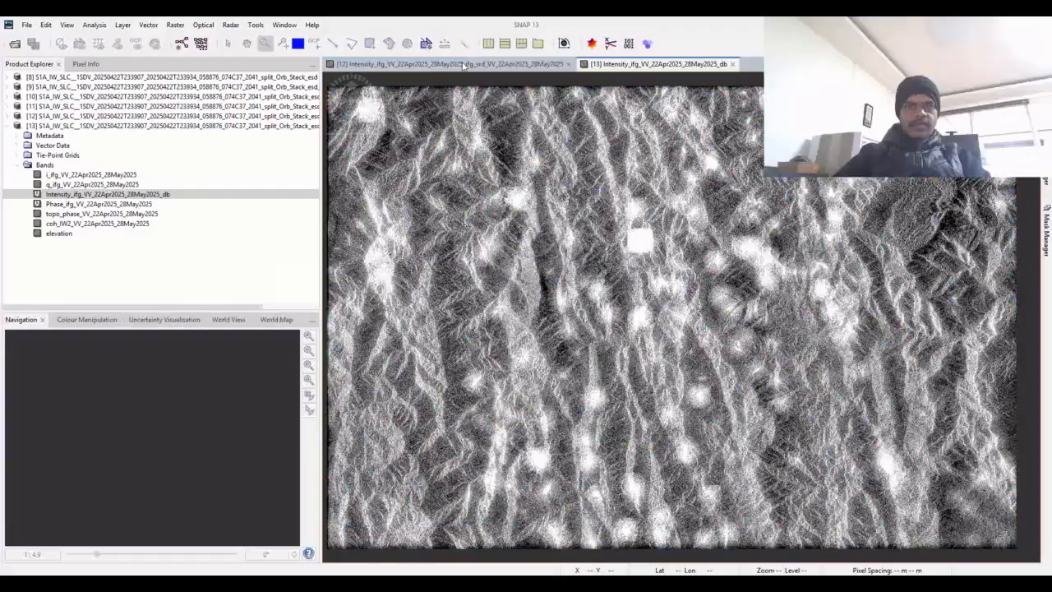
Compare the multilooked product's intensity with the filtered product's intensity in dB, and close both views
click(463, 65)
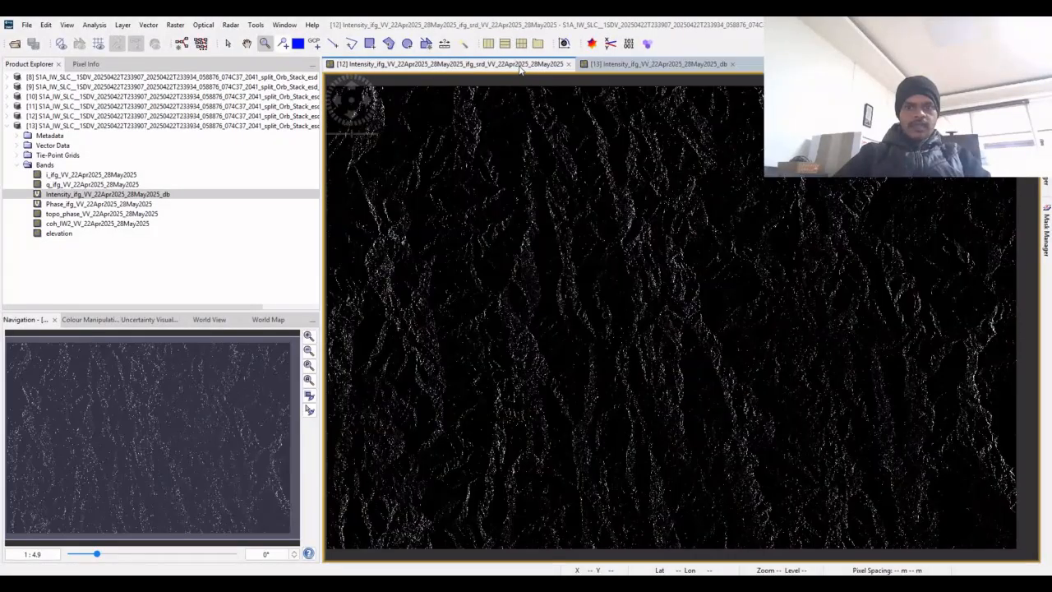
click(614, 64)
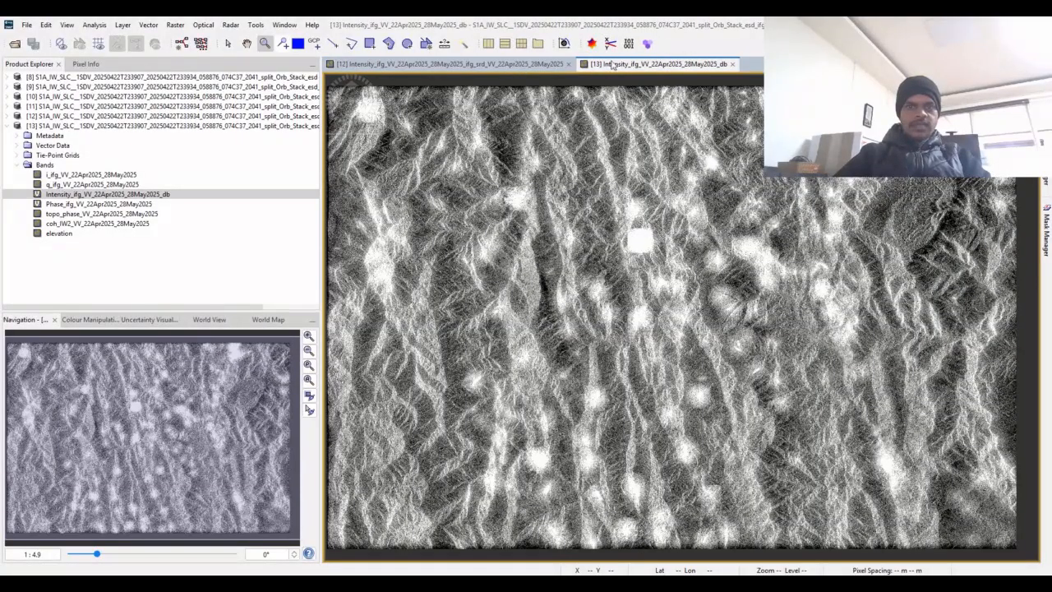
click(542, 65)
click(613, 64)
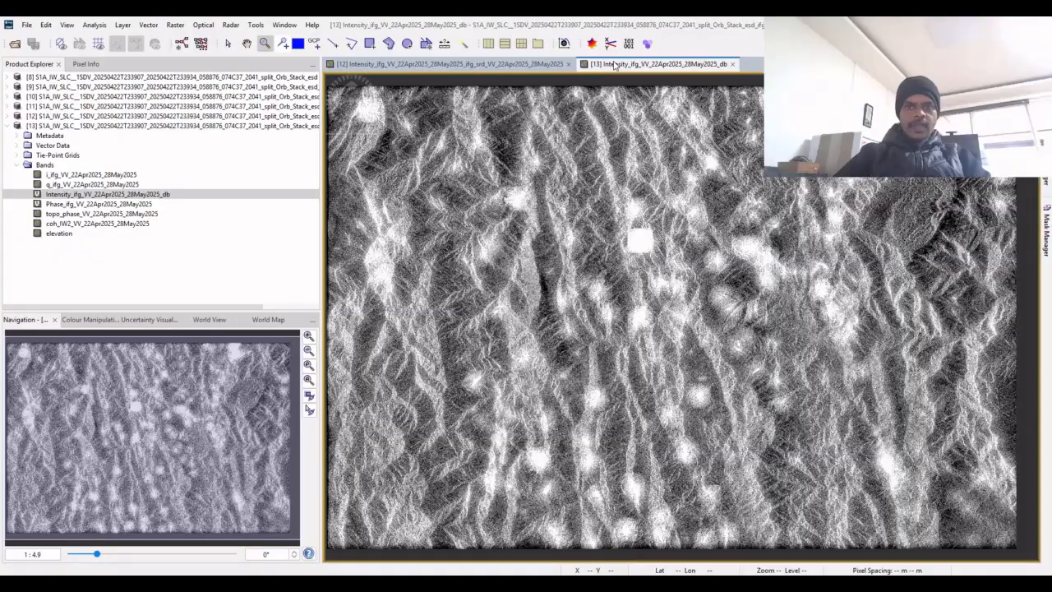
click(571, 66)
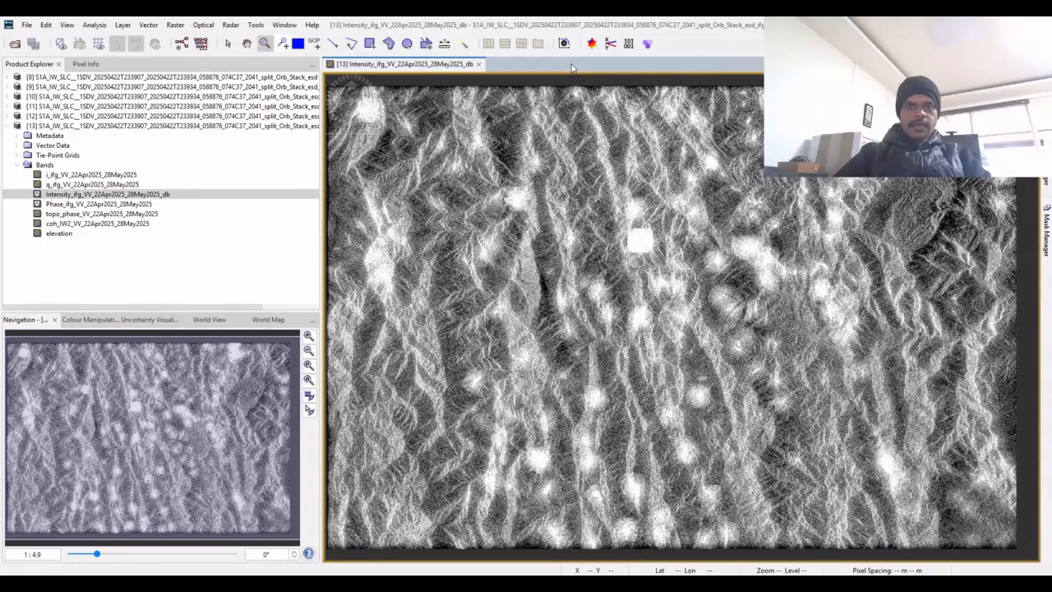
click(479, 65)
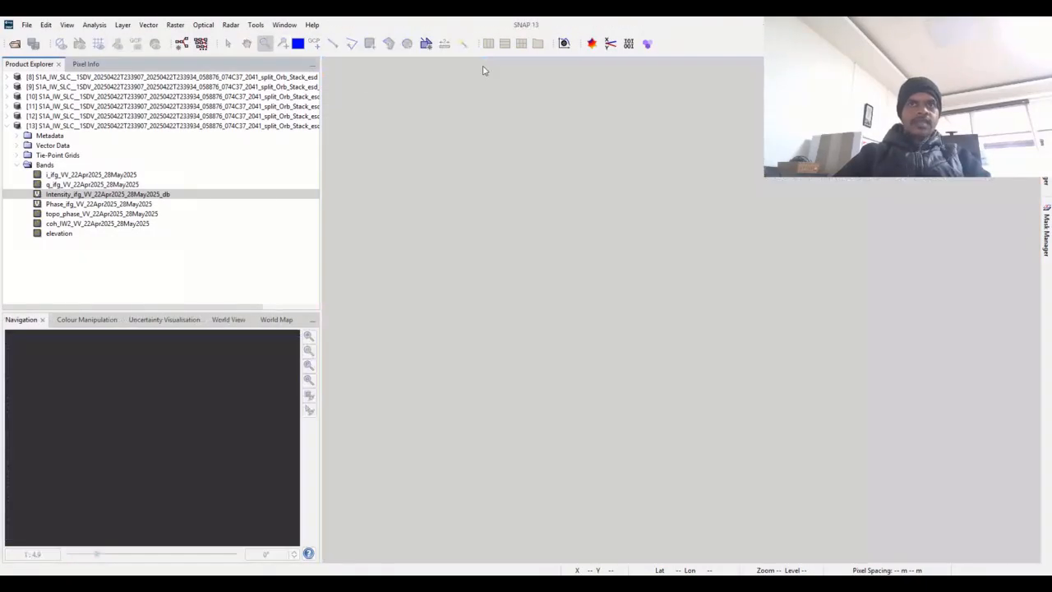
Run Range-Doppler Terrain Correction on the Goldstein-filtered product using the SRTM 1Sec HGT (Auto Download) elevation model
click(10, 127)
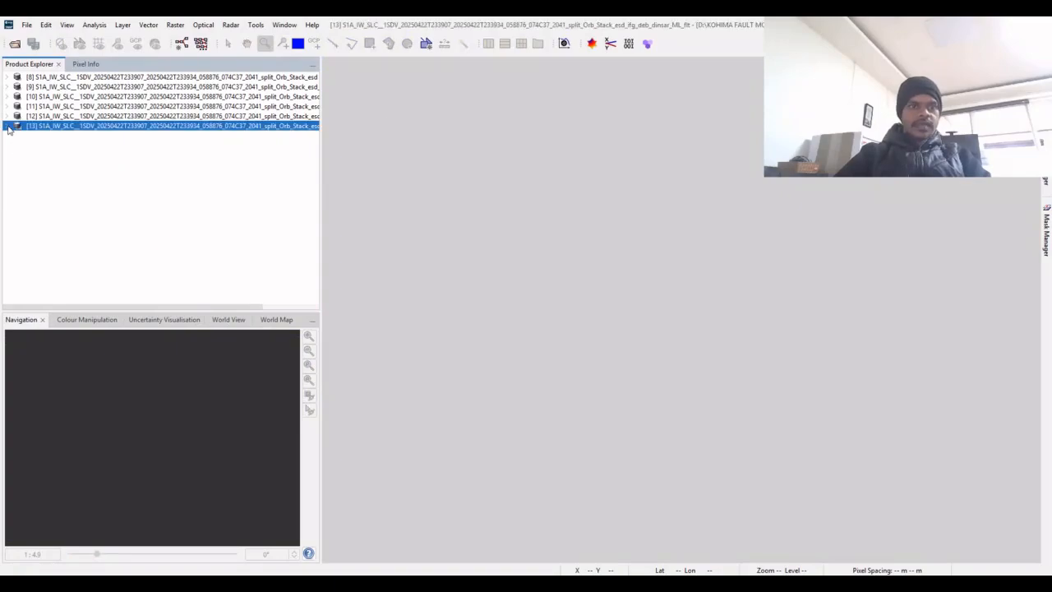
click(231, 25)
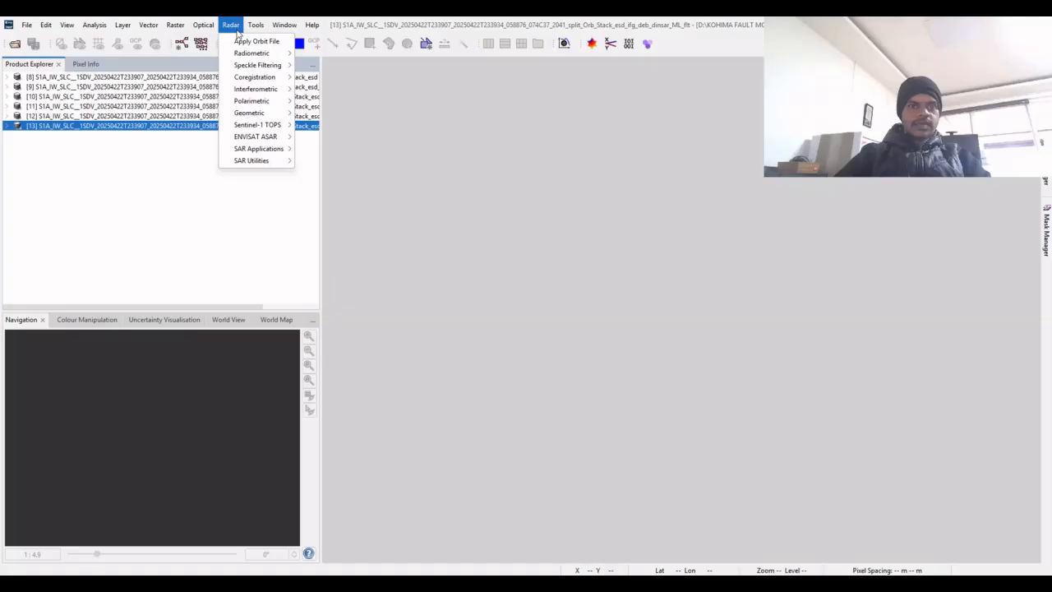
mouse_move(273, 89)
mouse_move(325, 89)
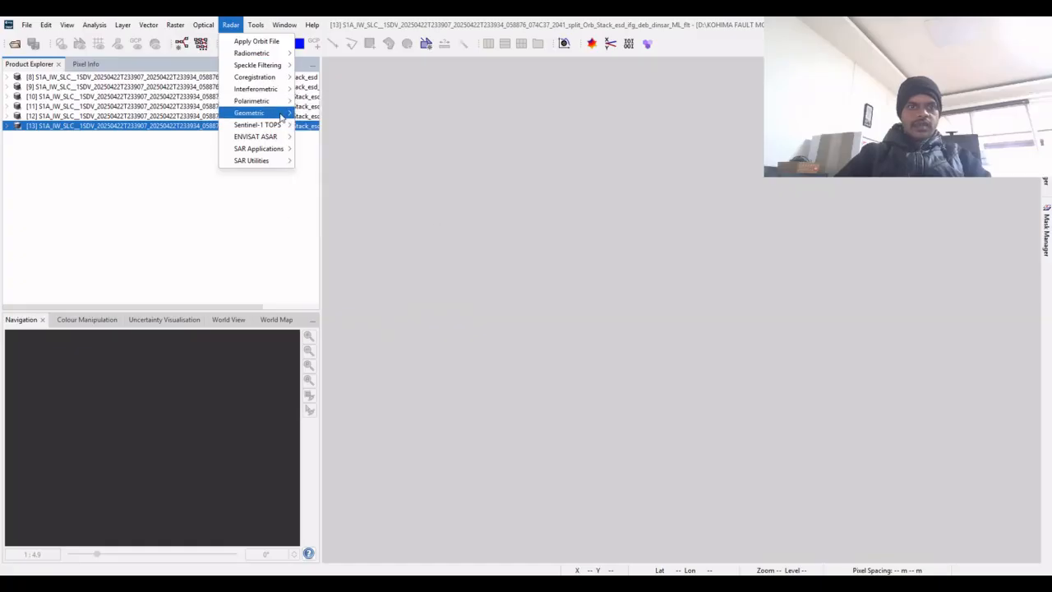
mouse_move(282, 112)
mouse_move(359, 116)
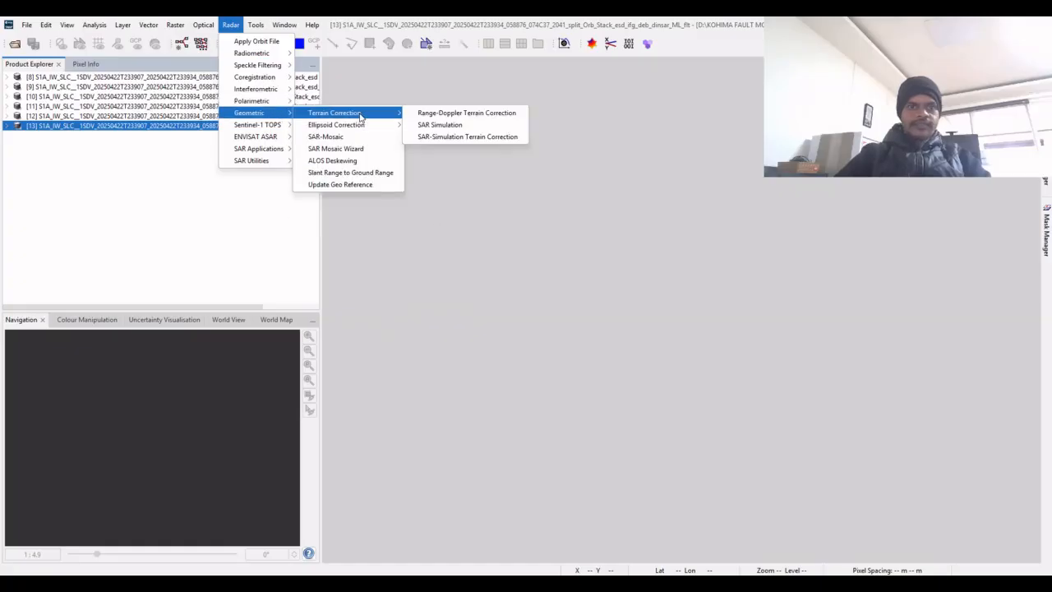
click(436, 117)
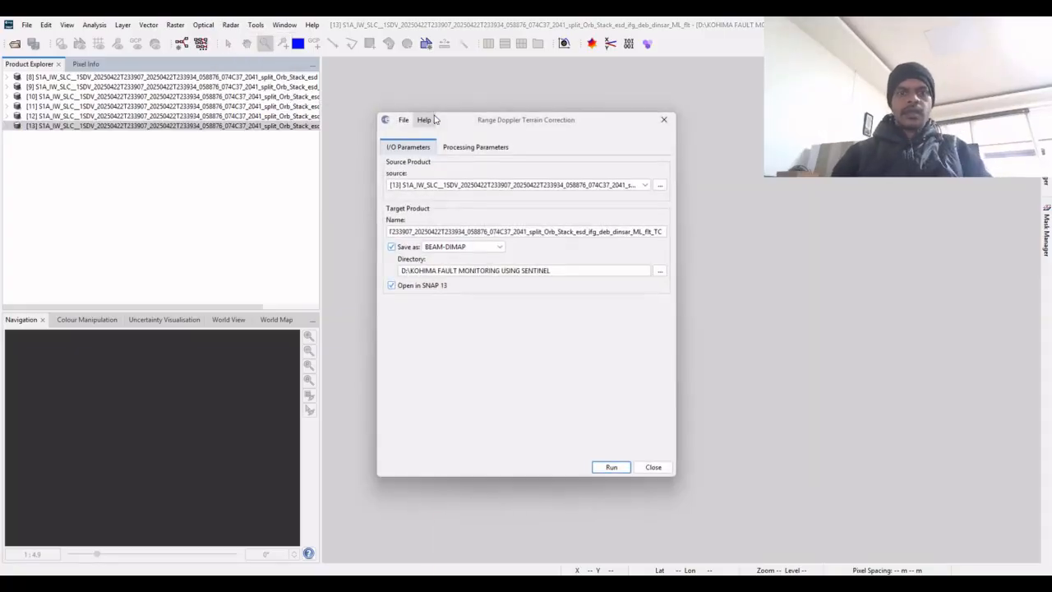
click(475, 146)
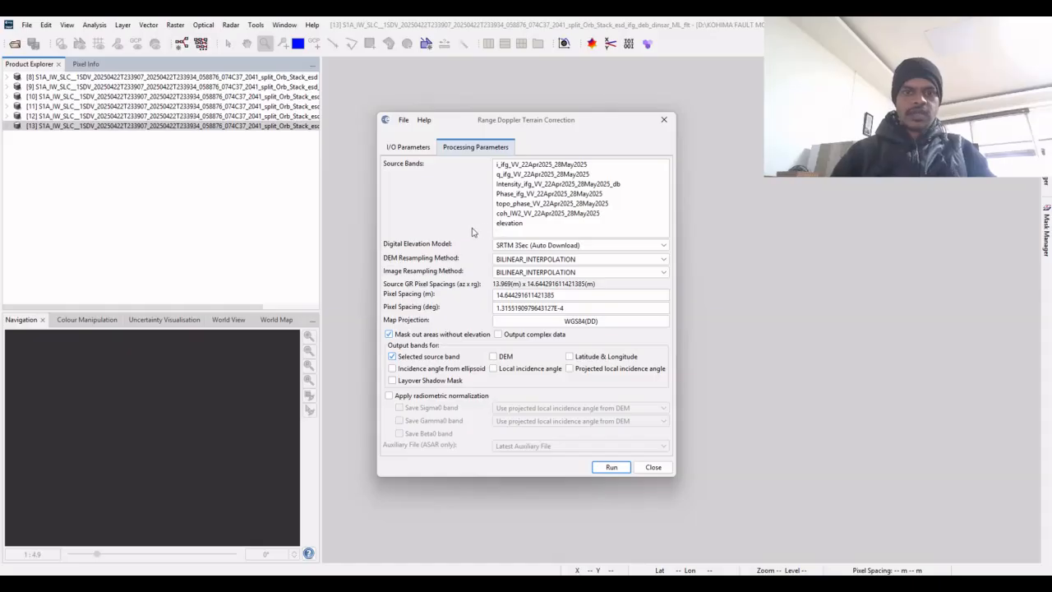
click(518, 246)
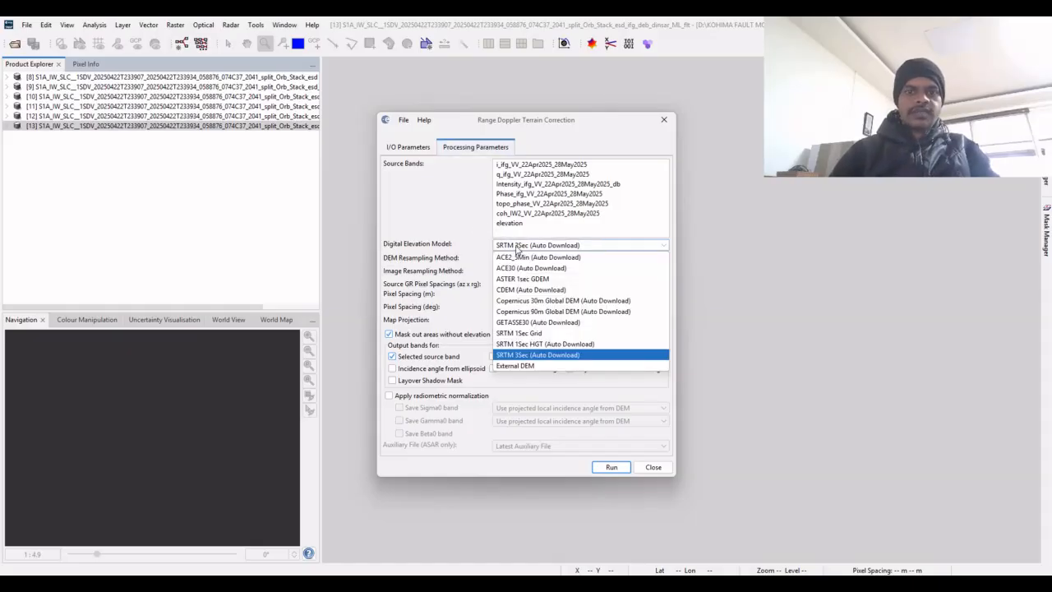
click(530, 345)
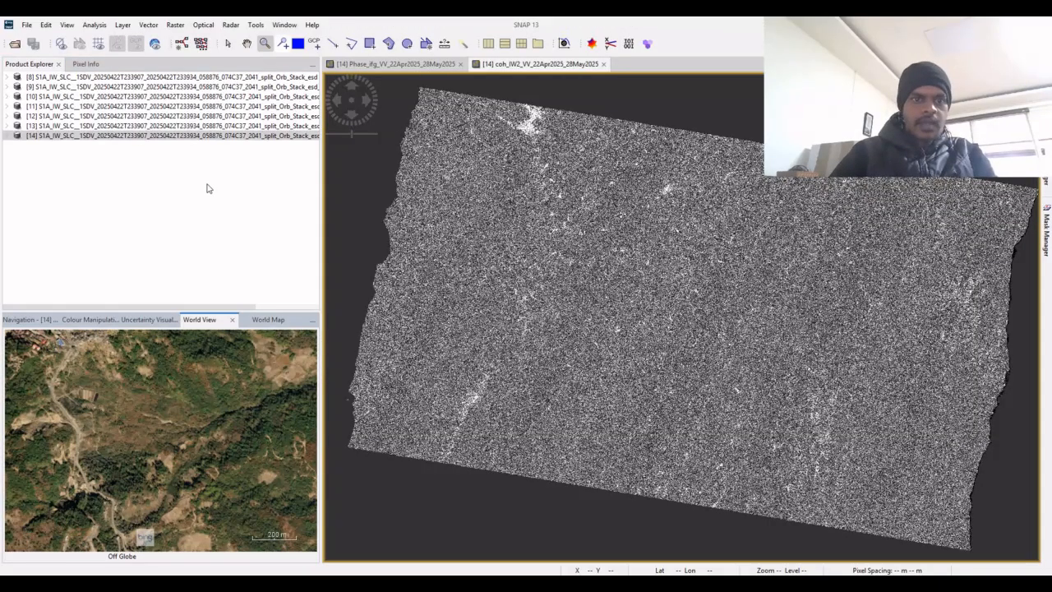
Show the terrain-corrected phase band and examine the product's whole footprint in the World View
click(403, 66)
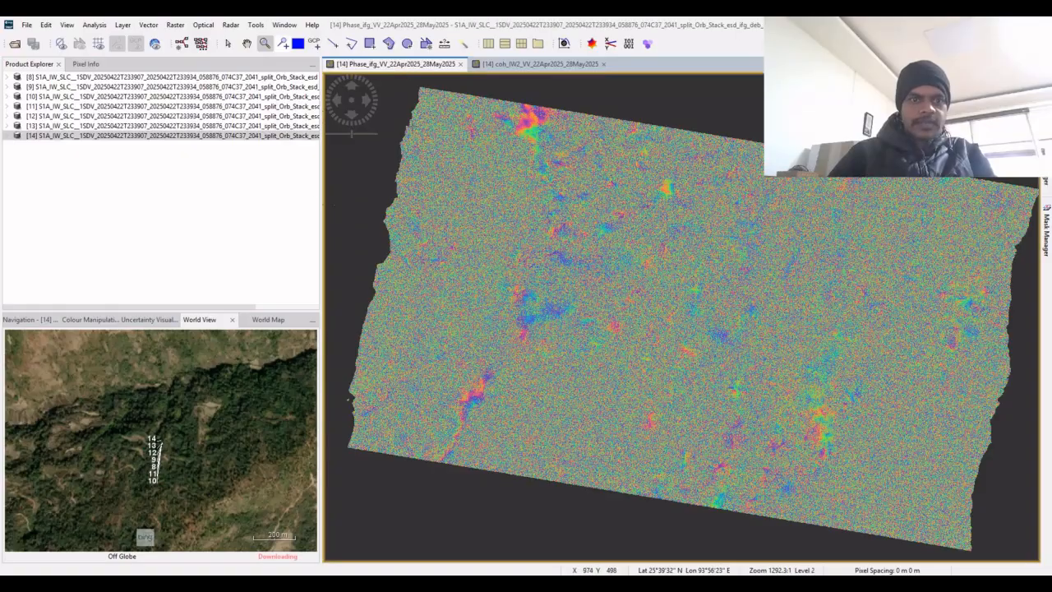
scroll(219, 417, down, 3)
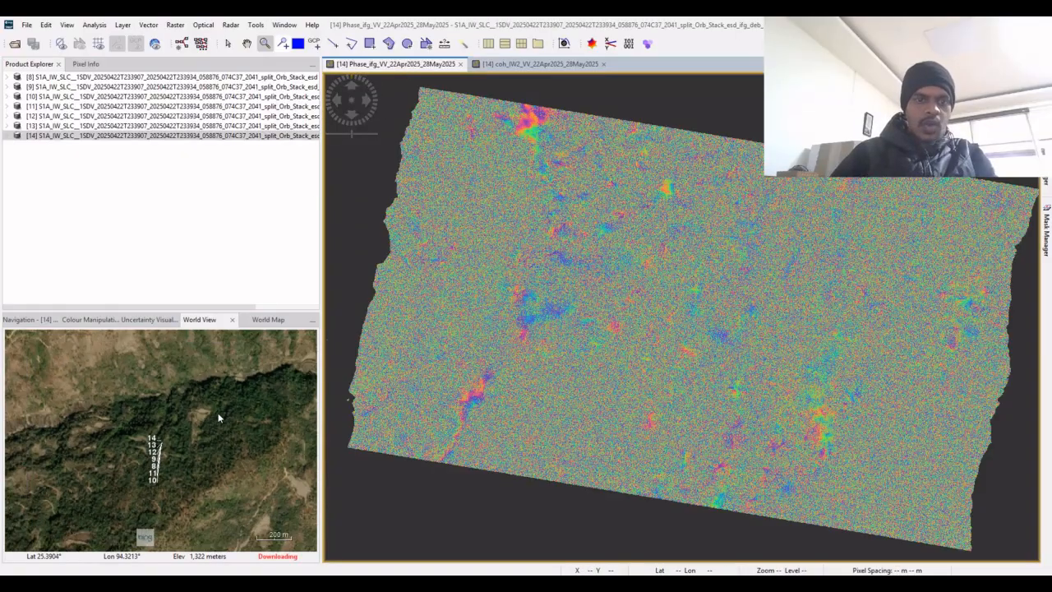
scroll(218, 417, down, 3)
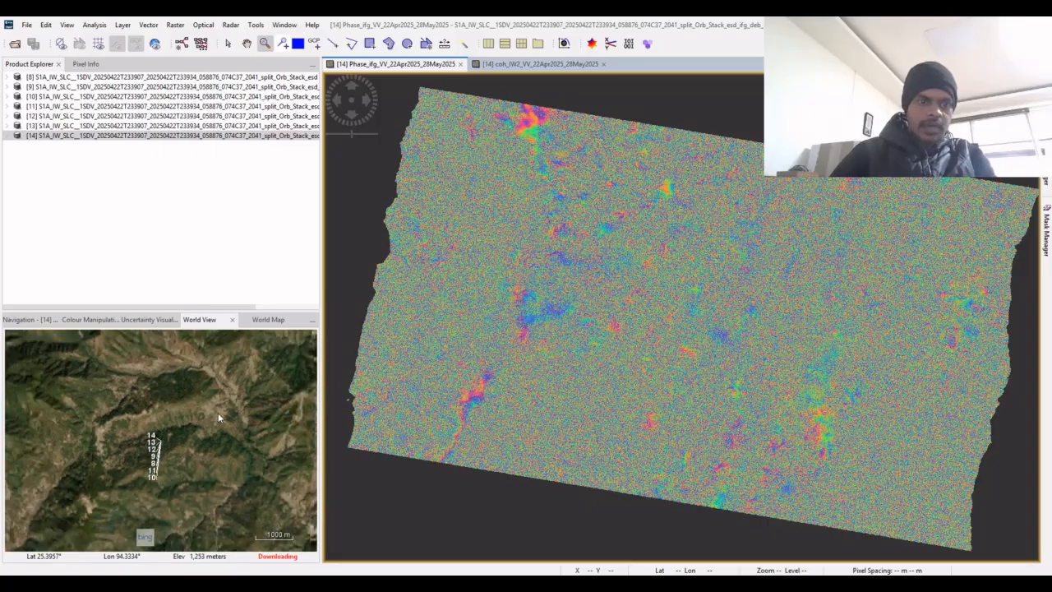
scroll(219, 417, down, 3)
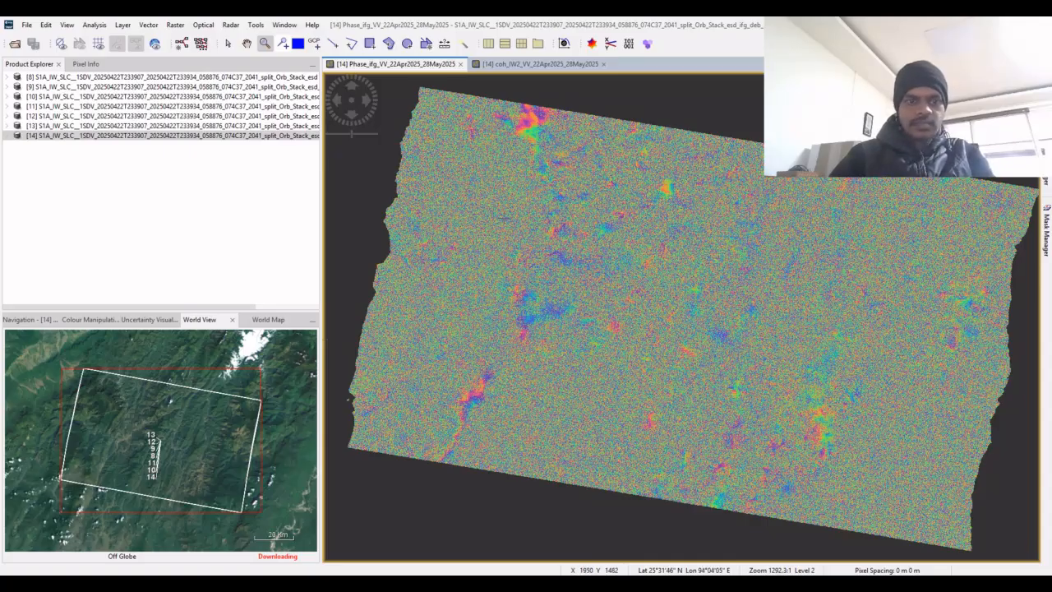
Start a spatial subset of the terrain-corrected interferogram product
click(231, 136)
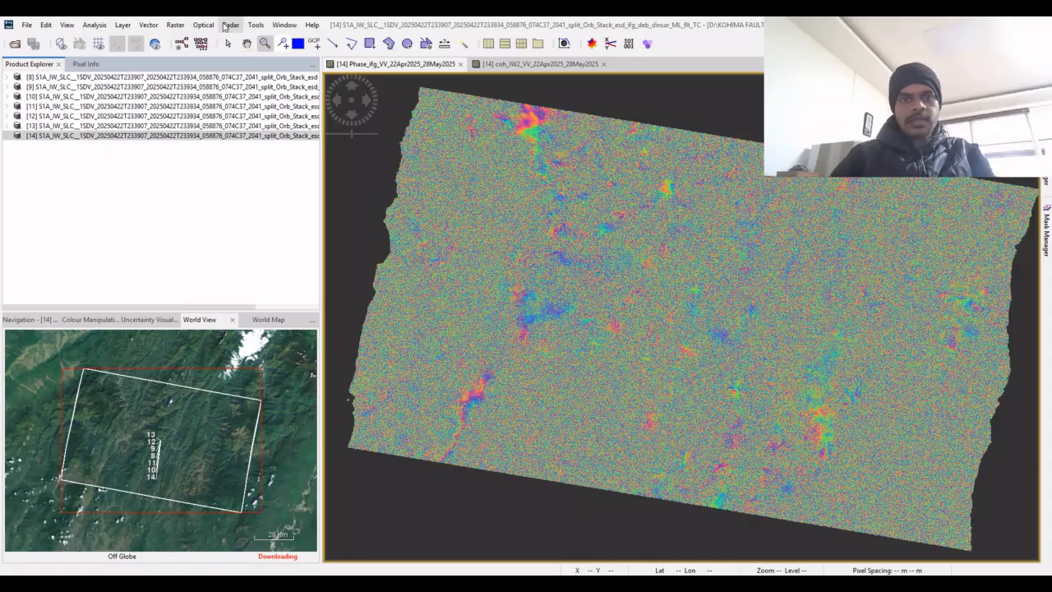
click(229, 24)
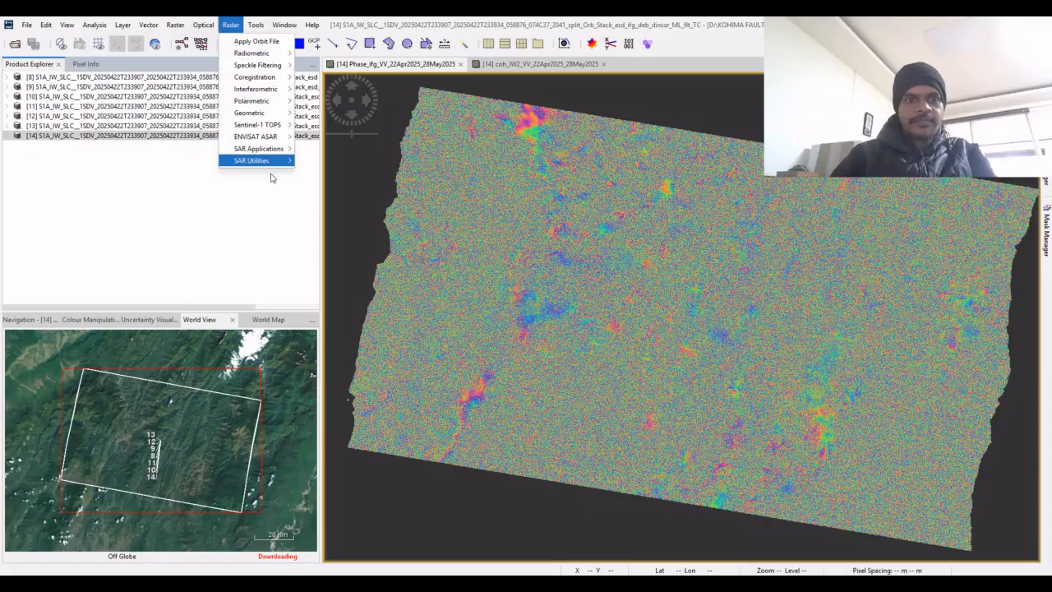
mouse_move(280, 163)
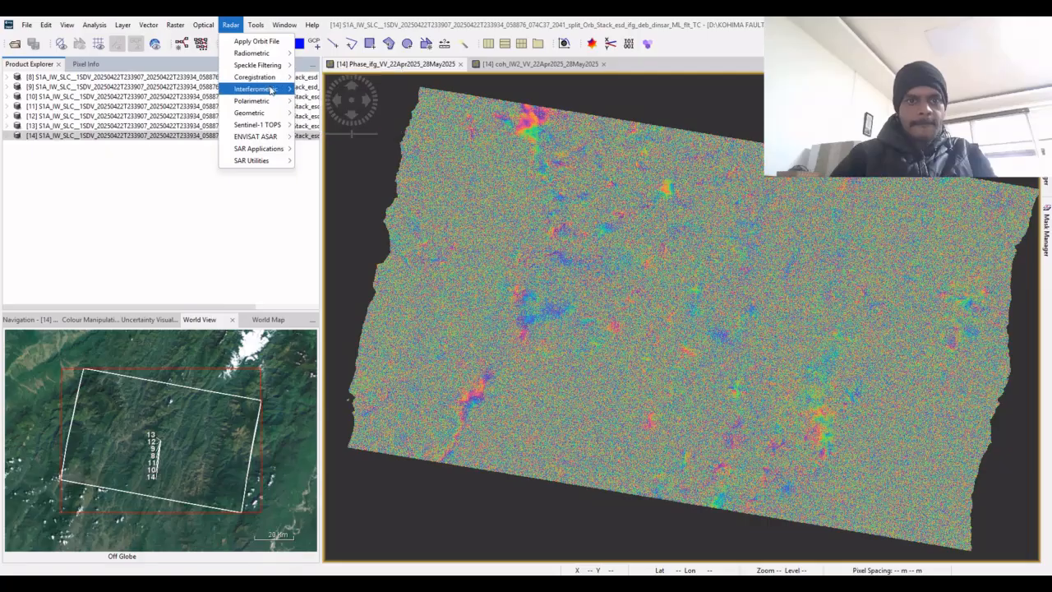
mouse_move(272, 90)
mouse_move(326, 94)
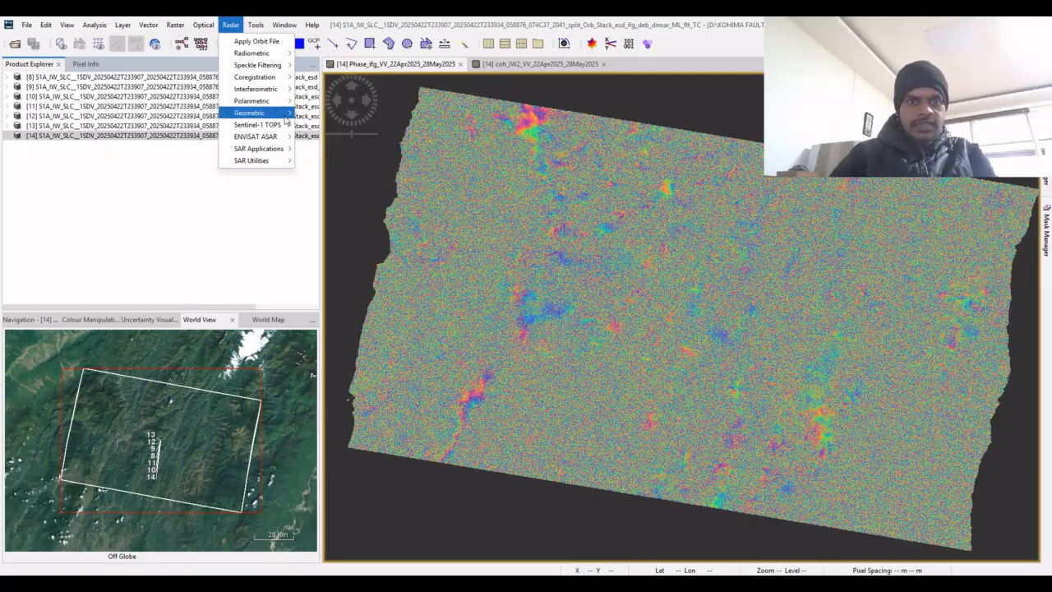
mouse_move(279, 124)
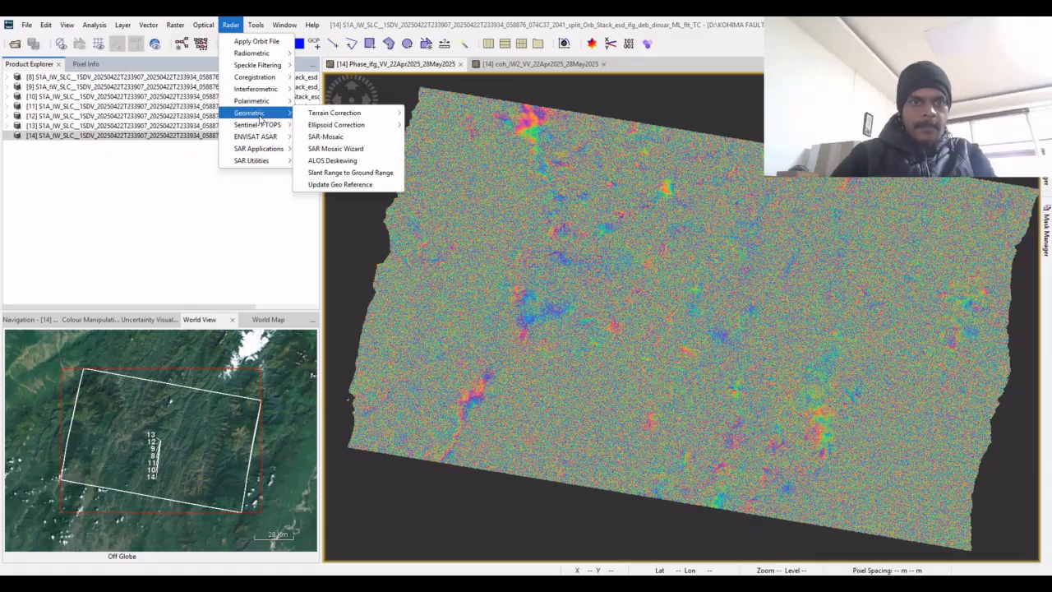
mouse_move(322, 119)
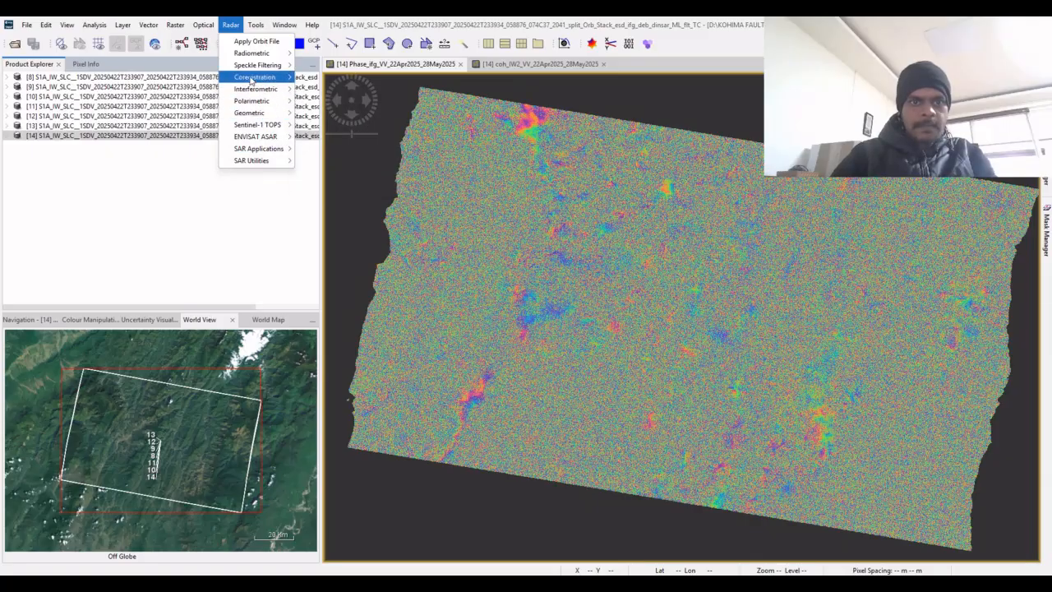
mouse_move(272, 56)
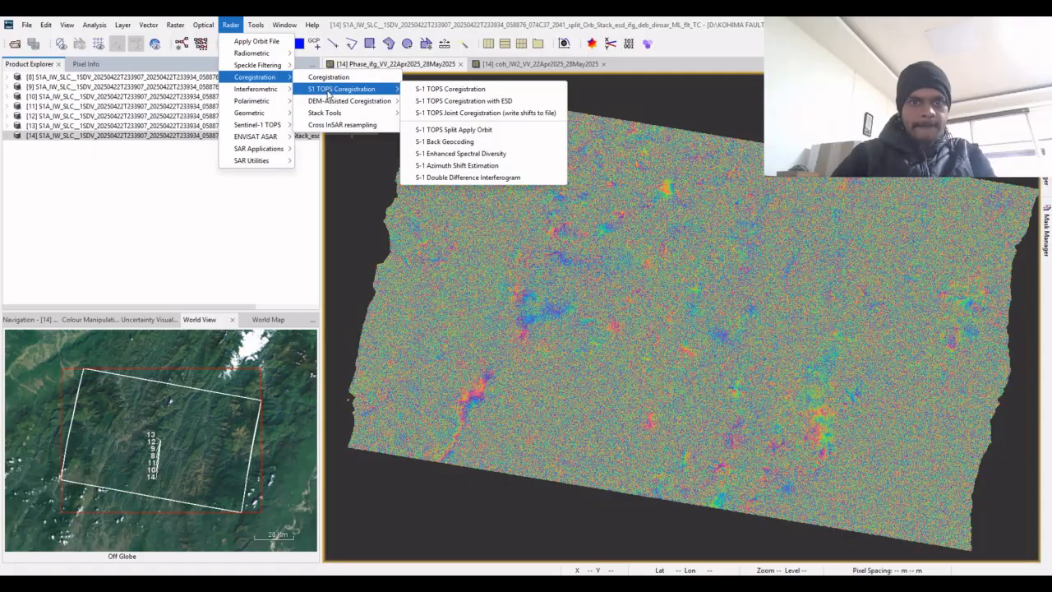
mouse_move(376, 112)
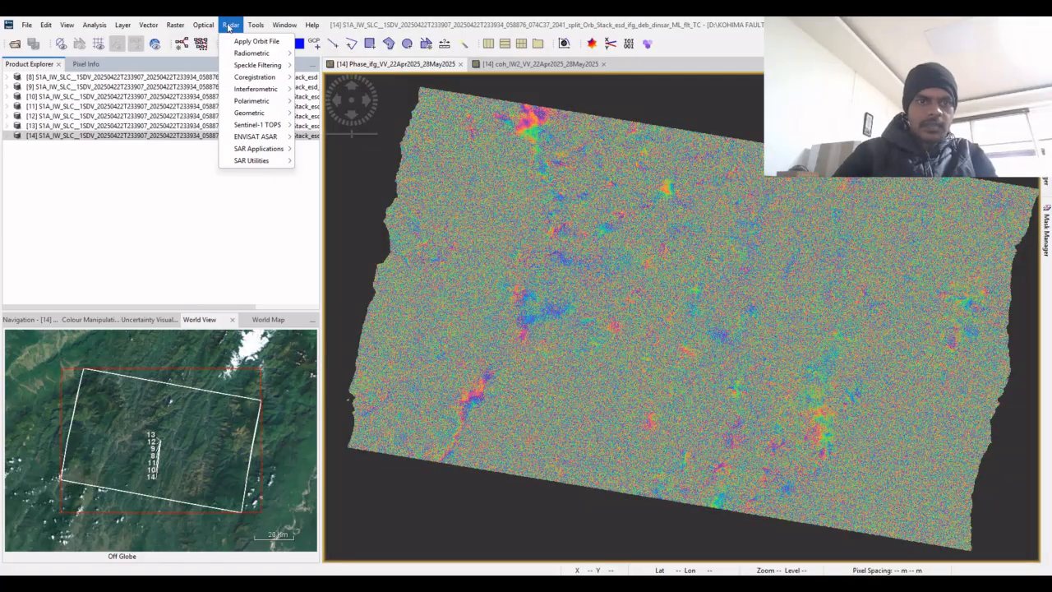
mouse_move(183, 25)
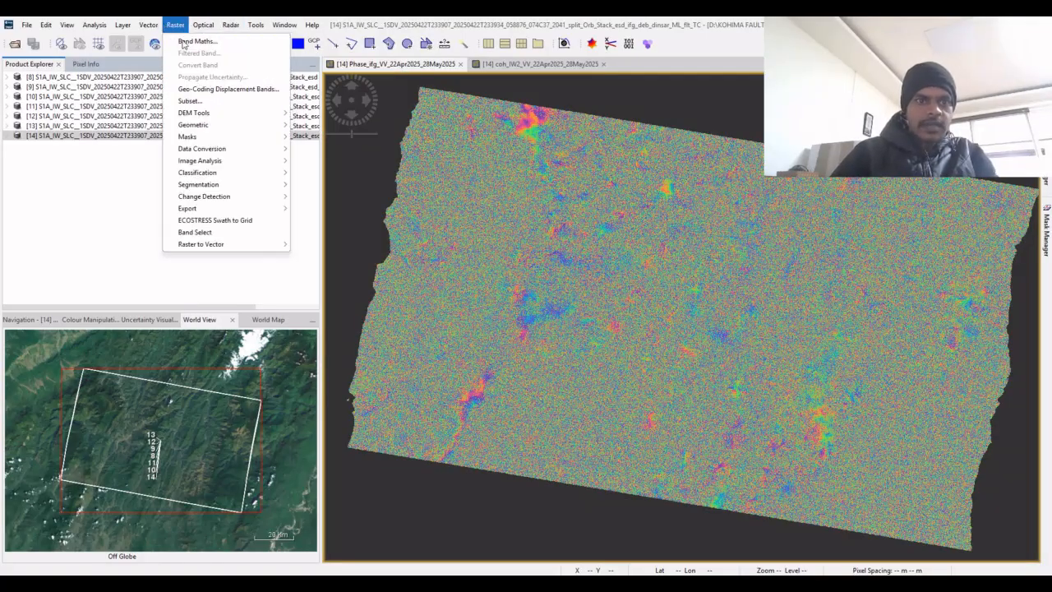
click(196, 103)
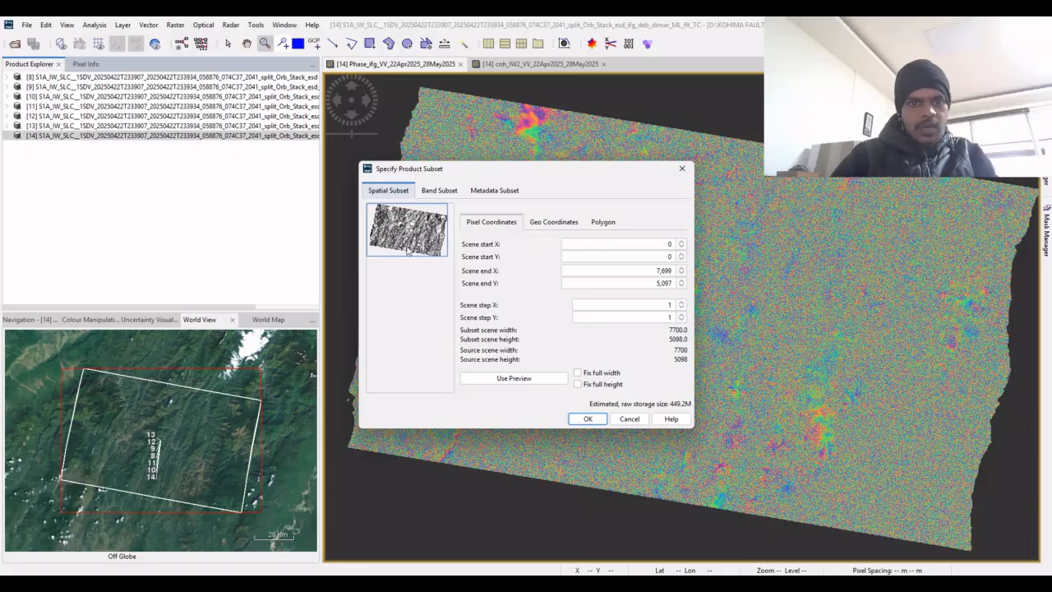
Limit the subset to pixels X 572–4524 and Y 104–3172, keeping a scene step of 1, and create it
drag(402, 257, 402, 236)
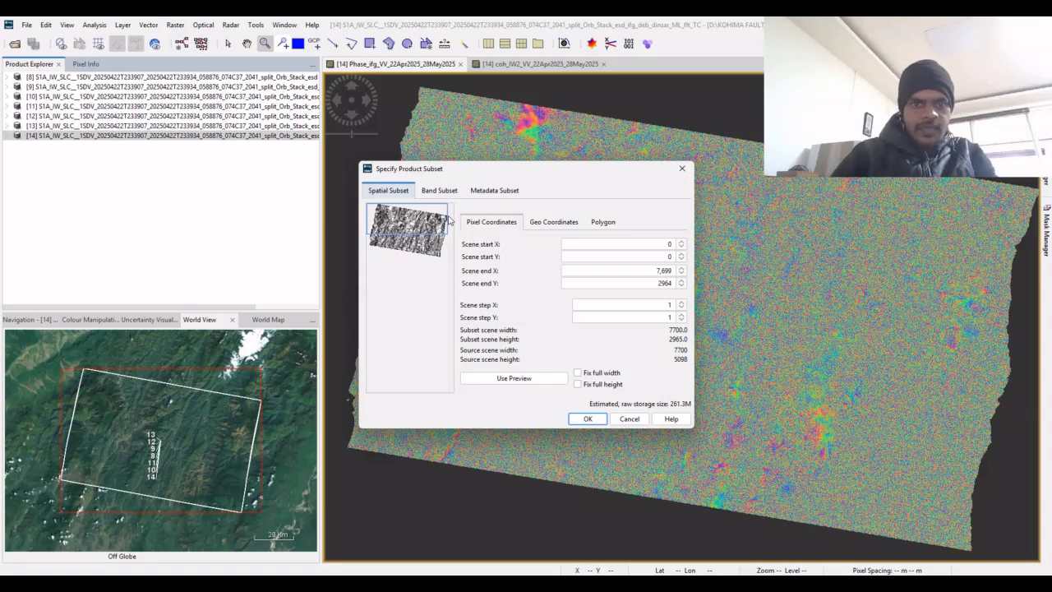
drag(448, 218, 430, 220)
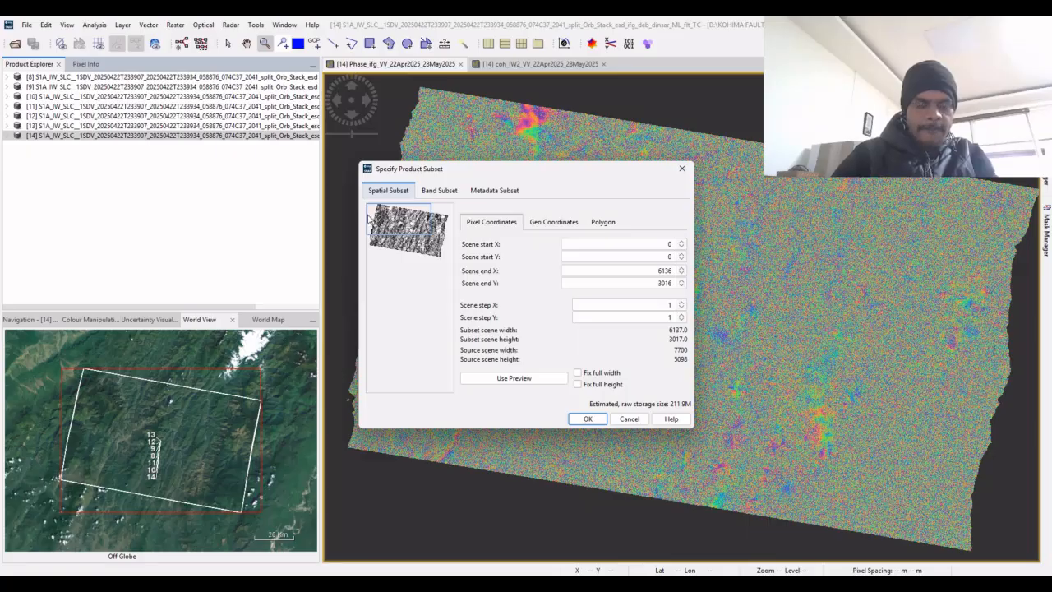
drag(371, 221, 379, 220)
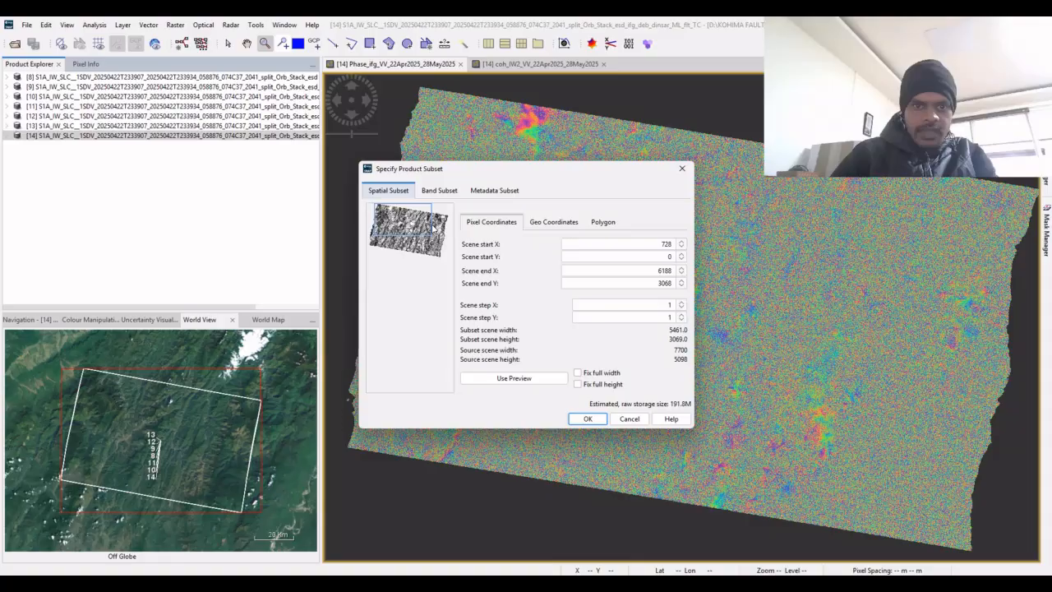
drag(434, 229, 411, 233)
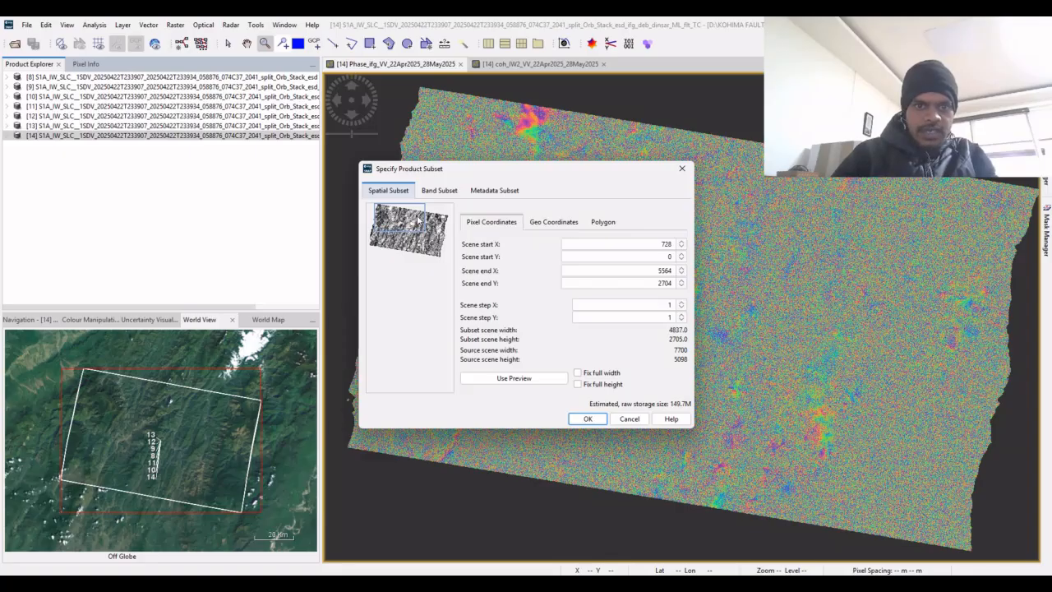
mouse_move(416, 221)
mouse_down()
mouse_move(429, 236)
mouse_move(415, 221)
mouse_up()
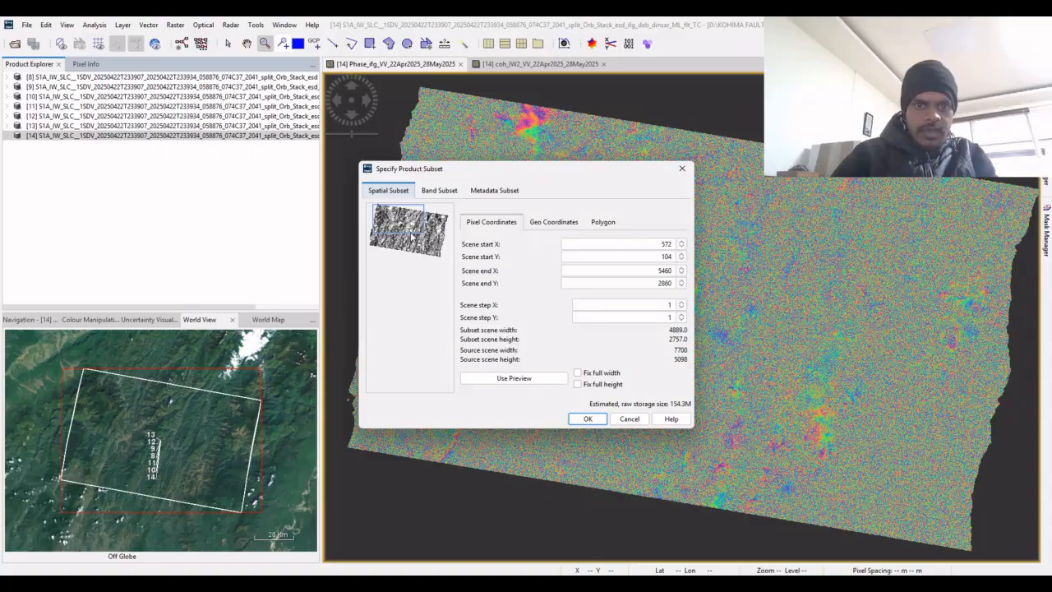
mouse_move(412, 238)
mouse_down()
mouse_move(425, 221)
mouse_move(414, 221)
mouse_up()
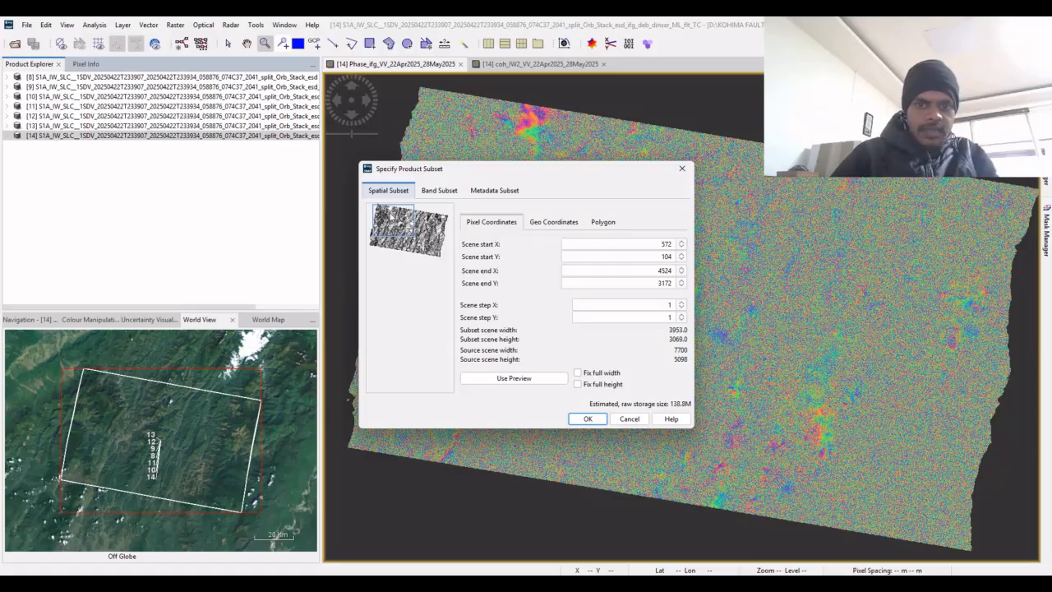
click(584, 419)
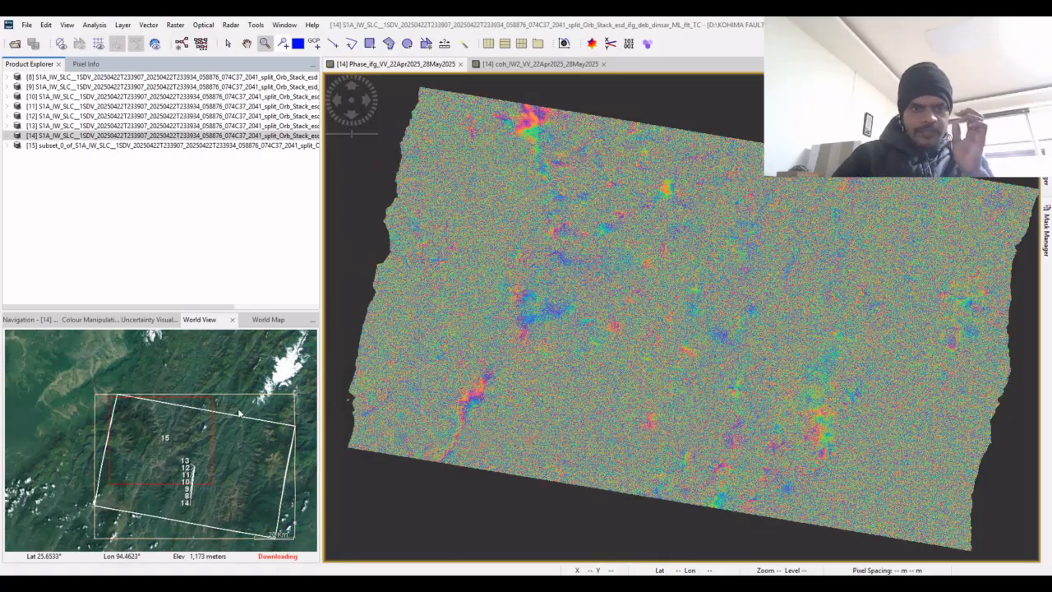
Examine the subset's footprint and its northern boundary on the World View imagery
scroll(166, 457, up, 3)
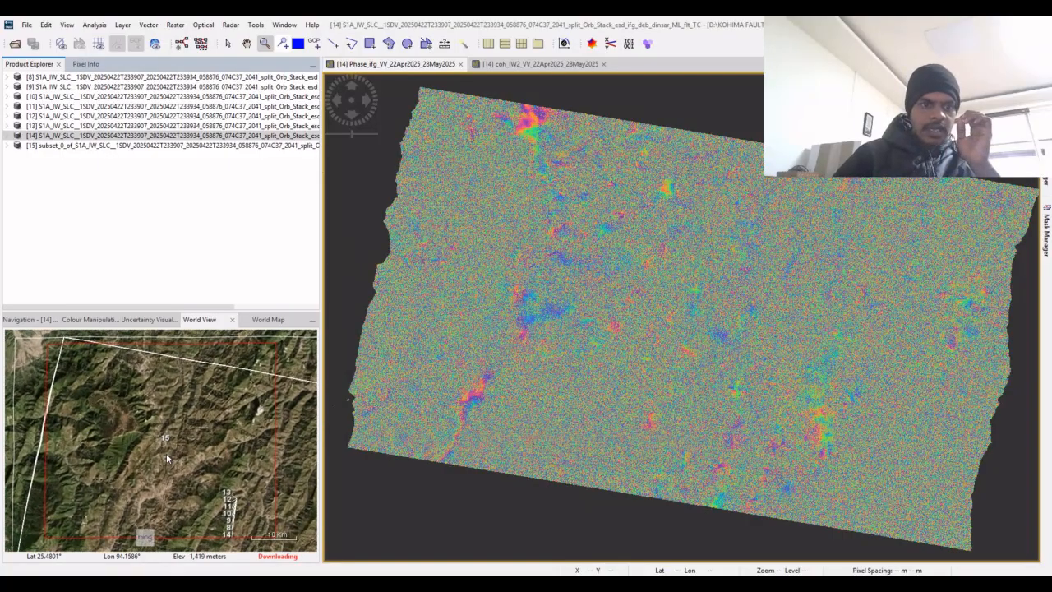
scroll(166, 455, up, 3)
drag(159, 401, 178, 515)
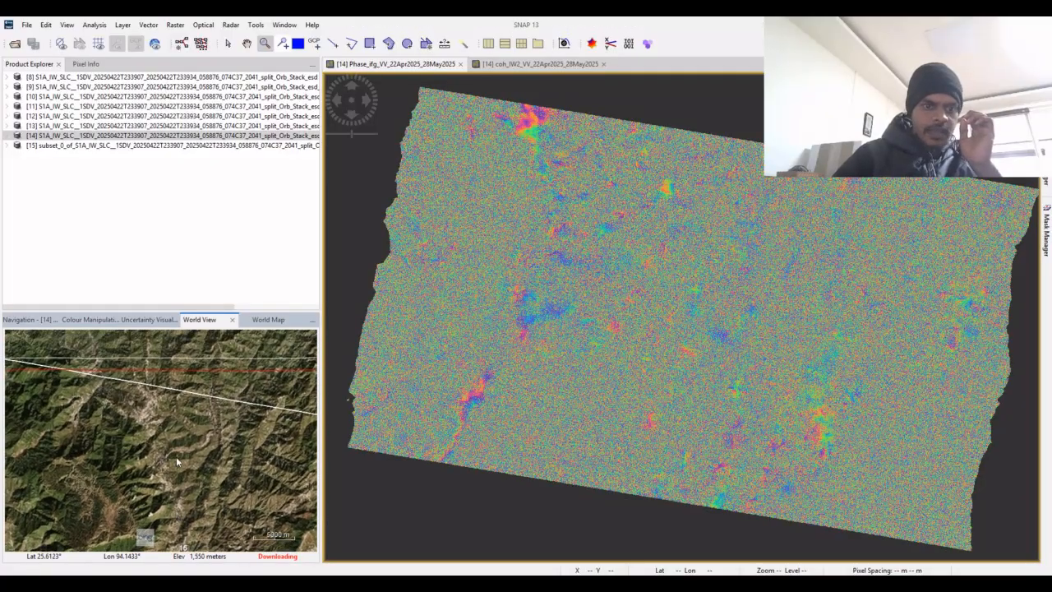
scroll(176, 456, up, 3)
scroll(185, 432, down, 3)
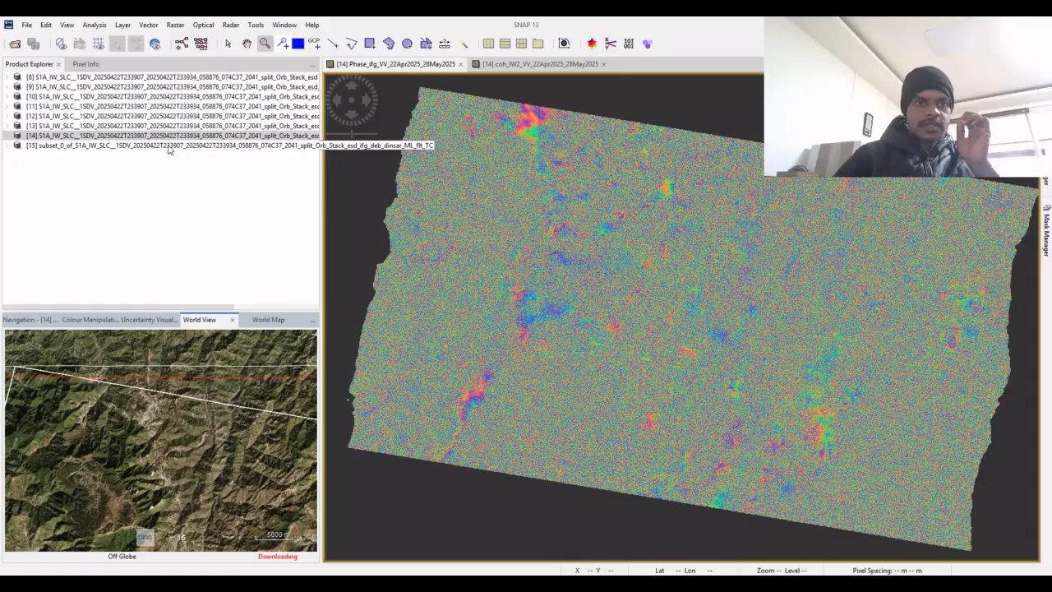
Show the subset's interferometric phase band, close the full product's coherence view, and compare the subset's phase with the full scene's phase
click(168, 146)
double_click(169, 146)
double_click(46, 175)
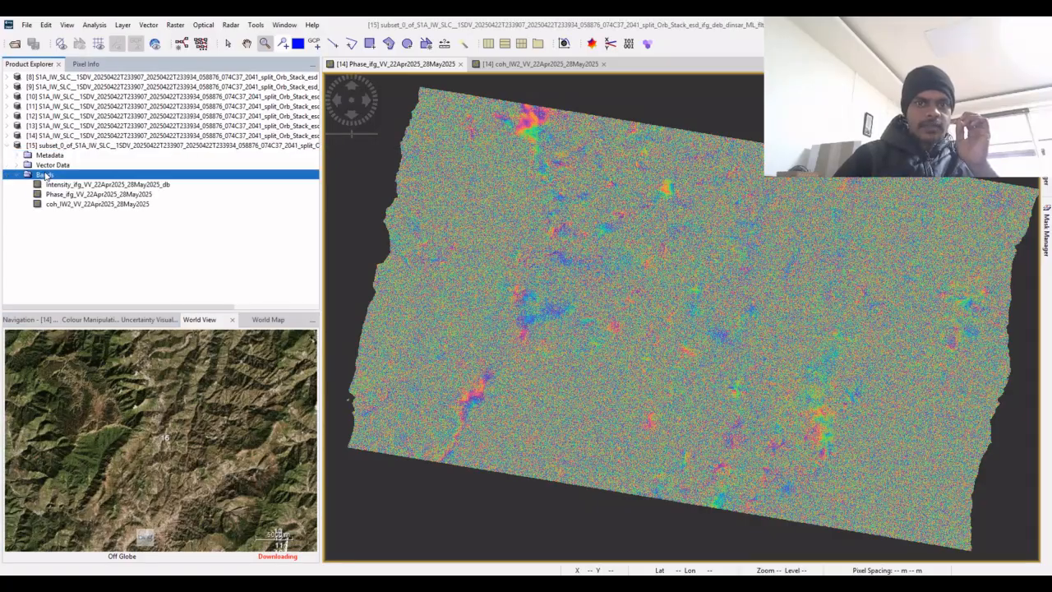
click(604, 64)
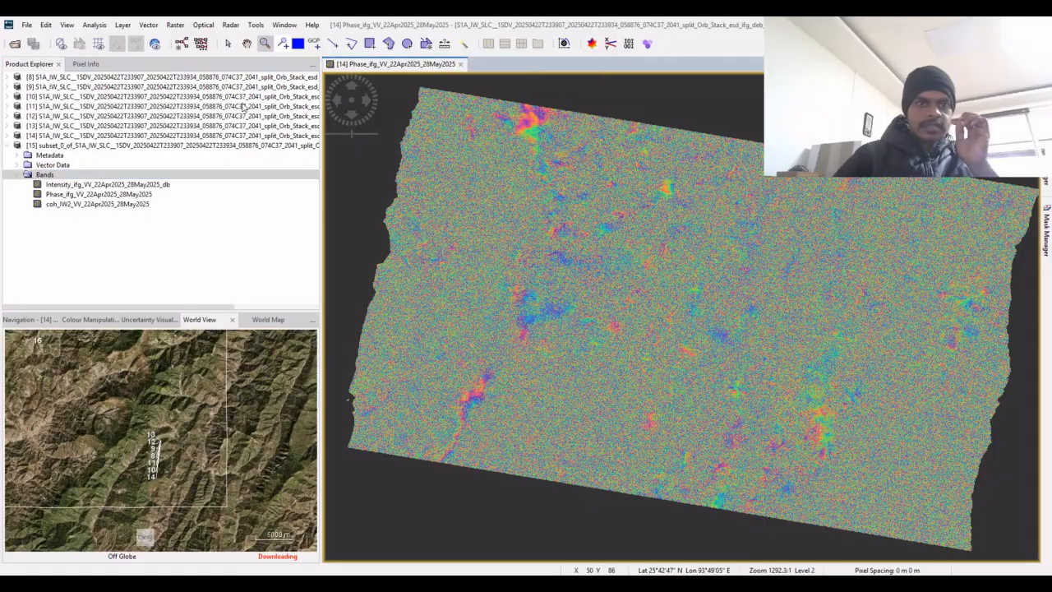
double_click(81, 195)
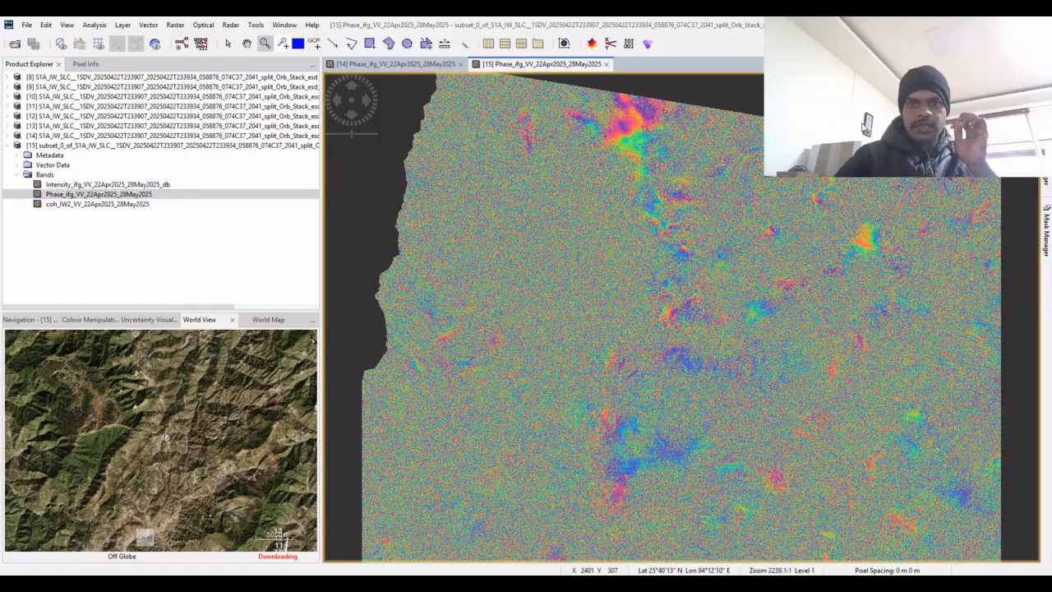
click(403, 64)
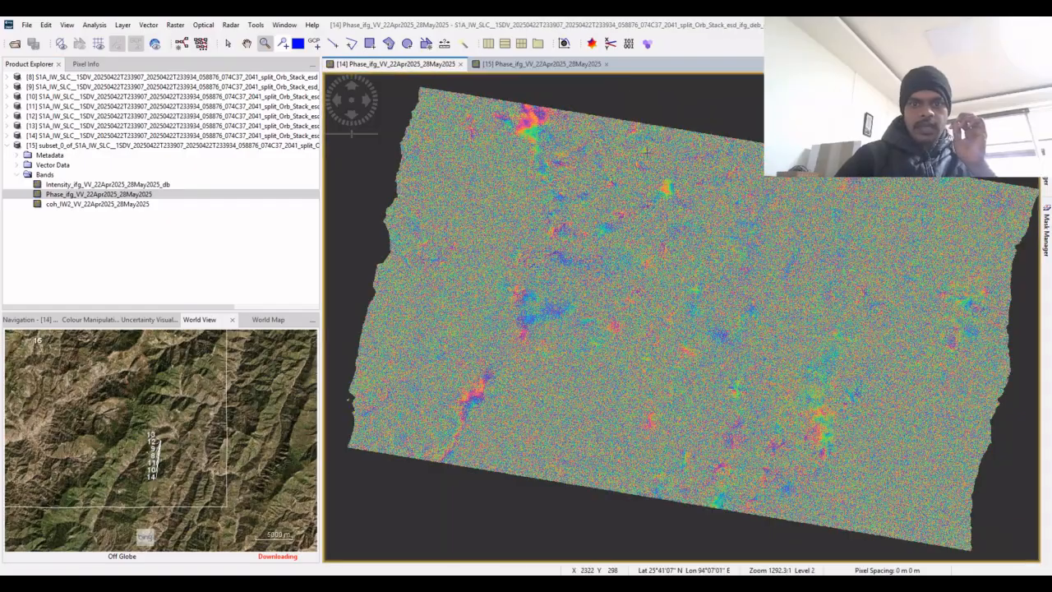
click(523, 69)
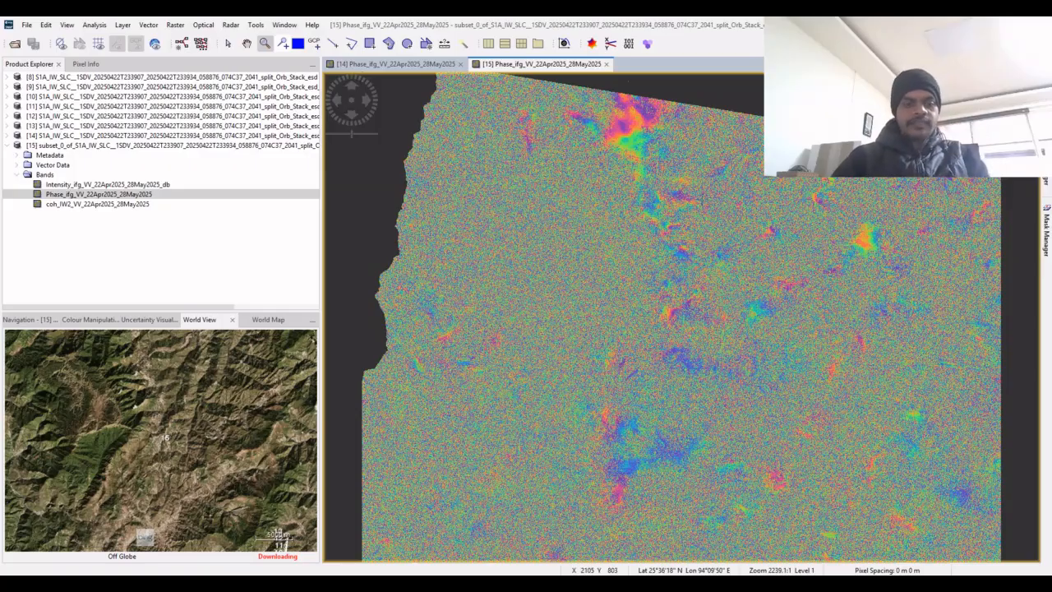
Export the subset's phase view as the KMZ file Phase_ifg_VV_22Apr2025_28May2025 in the KOHIMA FAULT MONITORING USING SENTINEL folder
click(114, 194)
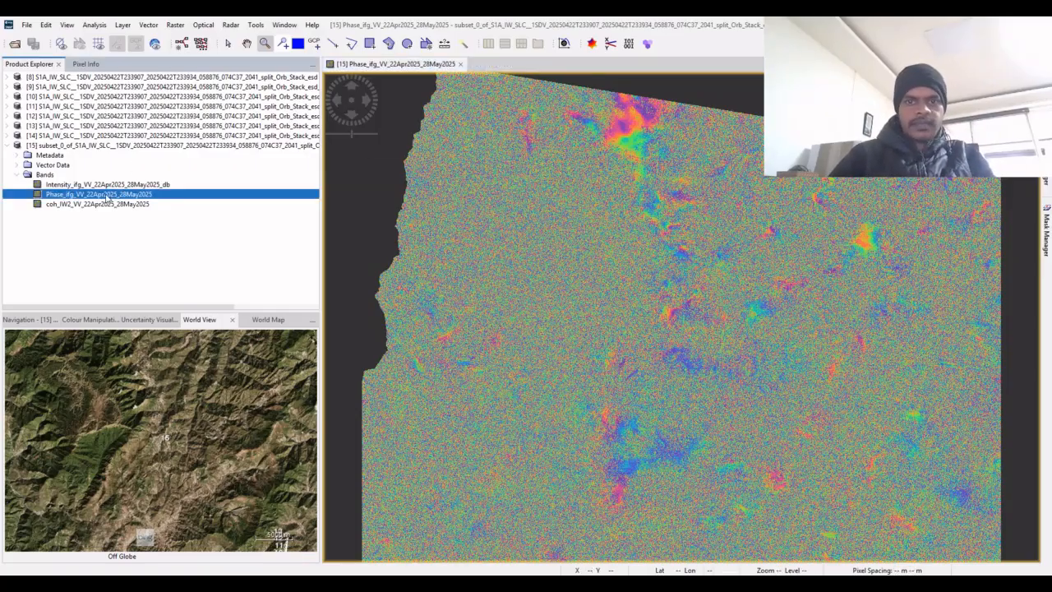
click(26, 26)
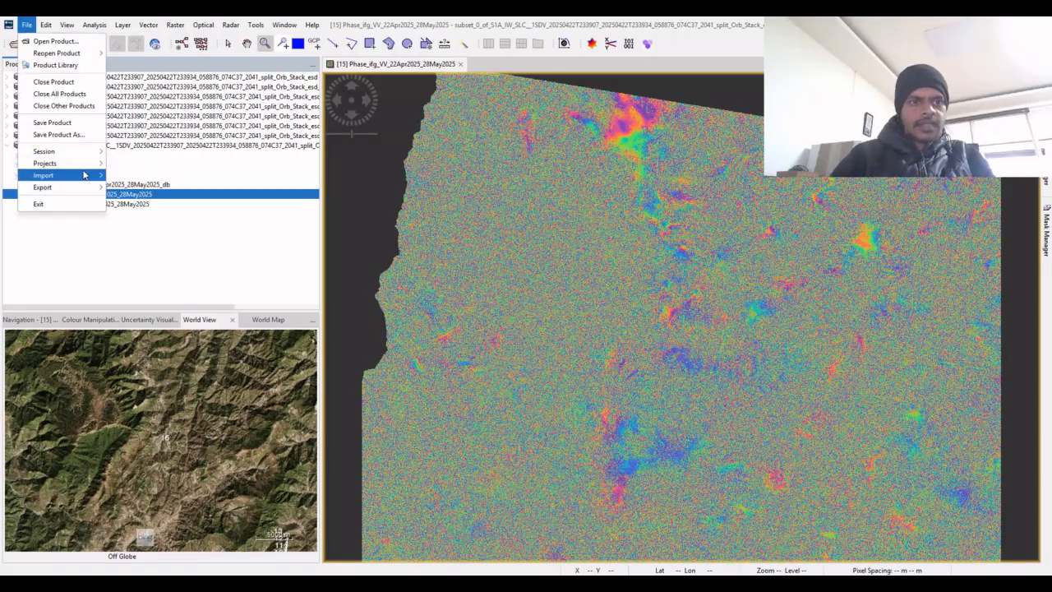
mouse_move(86, 188)
mouse_move(143, 189)
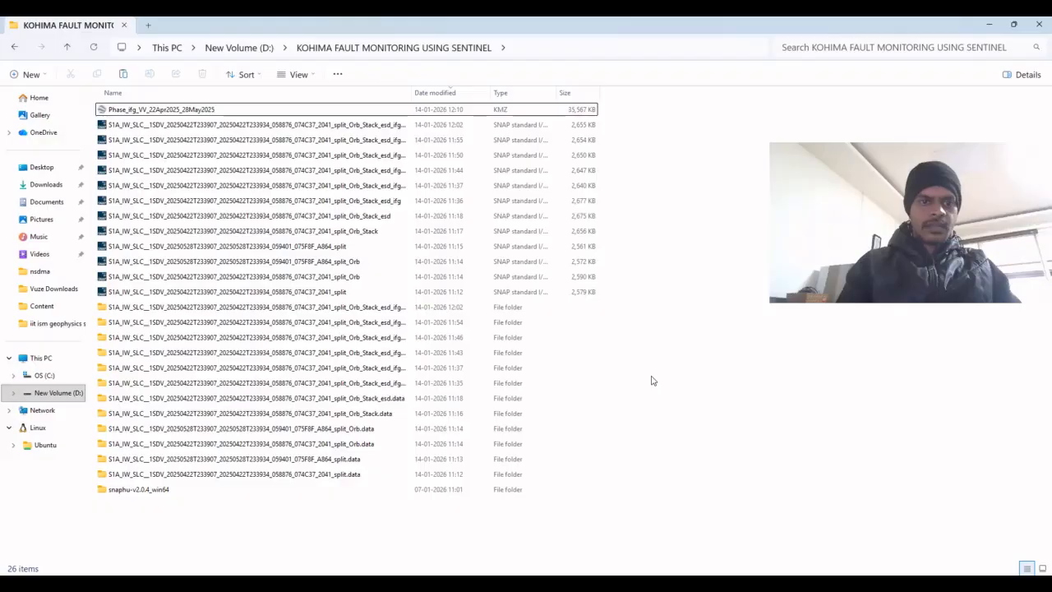
Open the exported phase KMZ in Google Earth Pro and adjust the viewing tilt to look down on the overlay
click(208, 109)
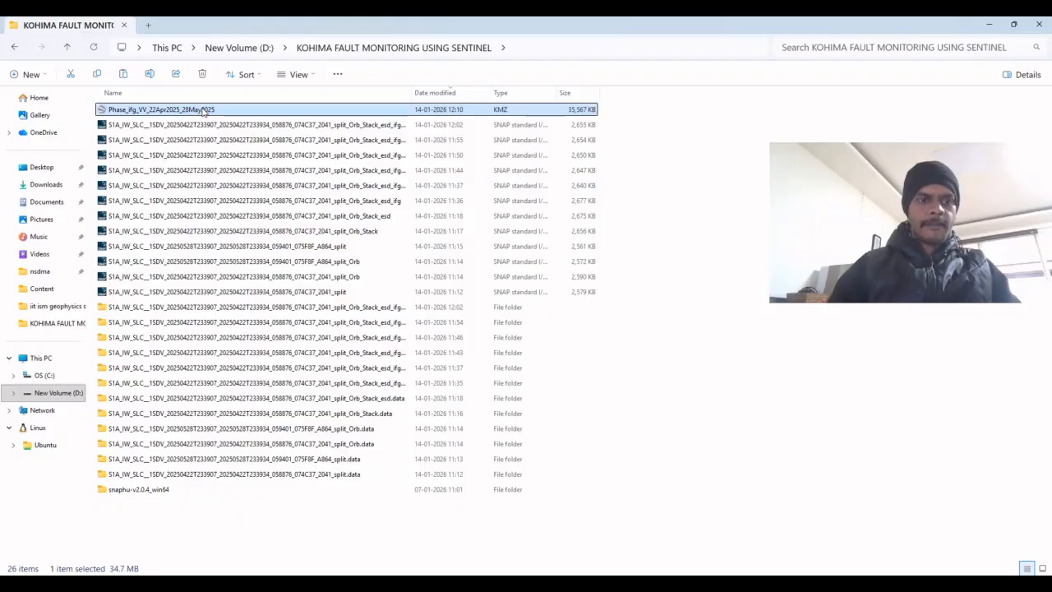
double_click(203, 109)
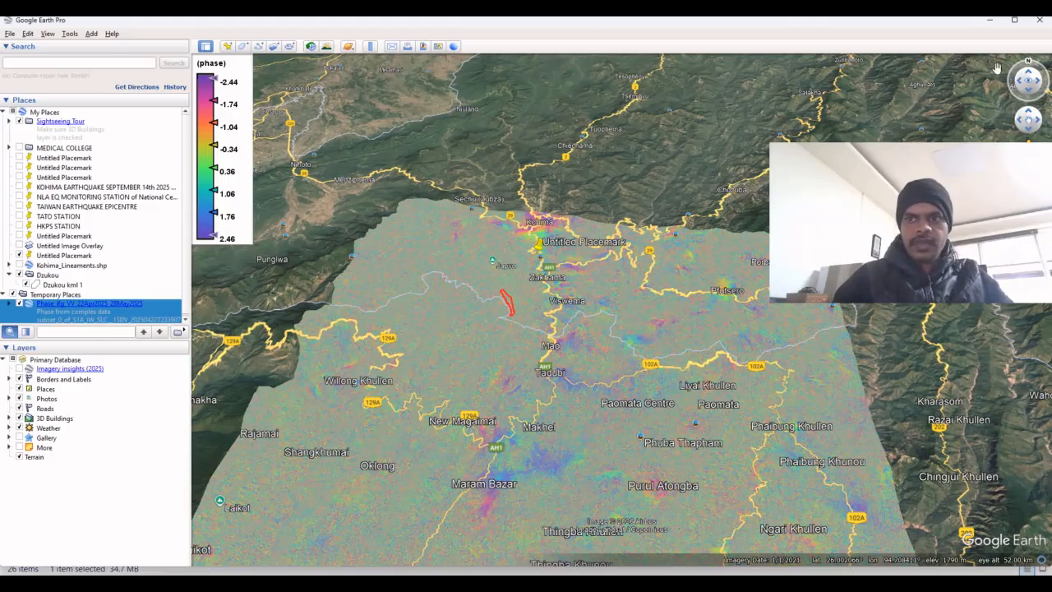
click(1028, 75)
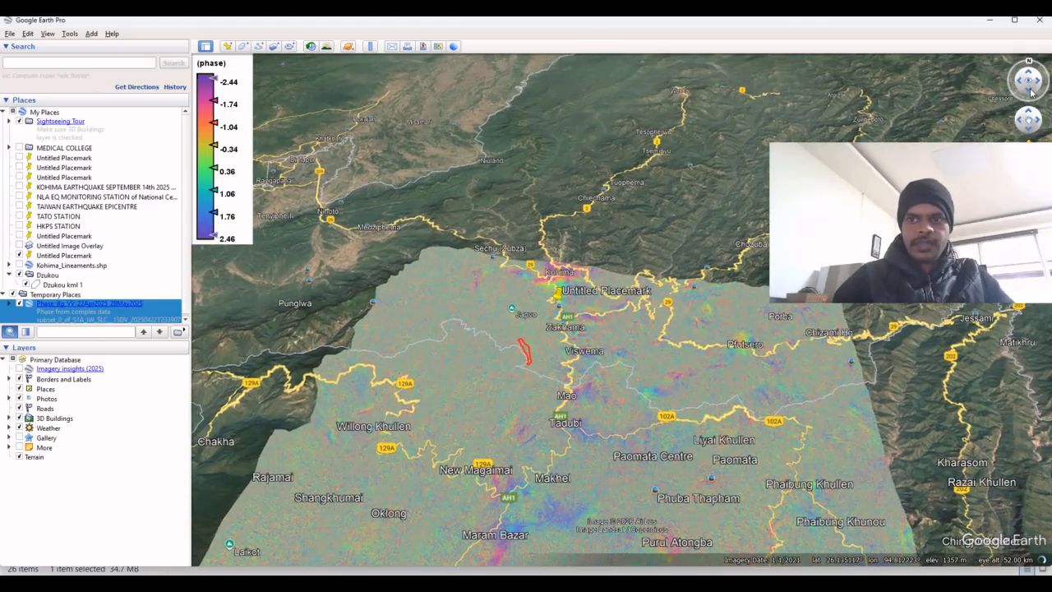
click(1031, 93)
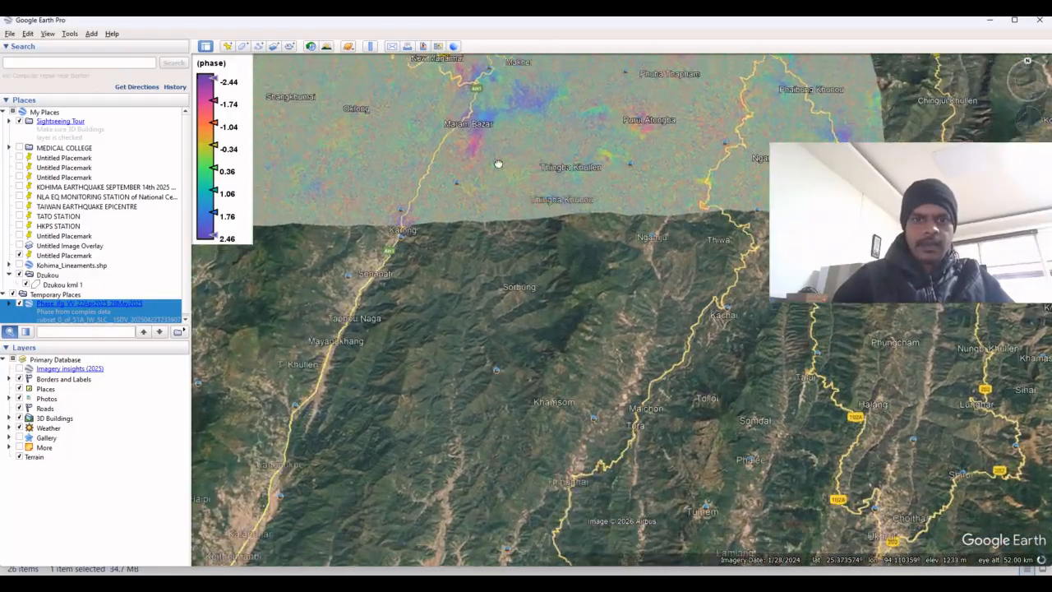
Examine the phase overlay from Maram Bazar north to the Kohima–Phesama area, looking closely around the placemark near Phesama
drag(498, 164, 532, 381)
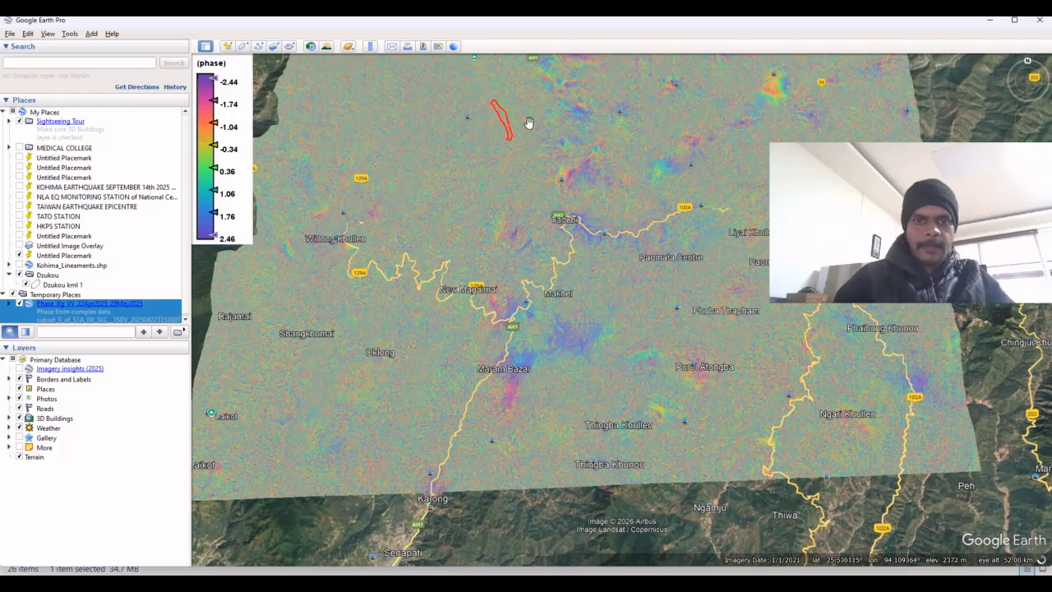
drag(531, 124, 500, 341)
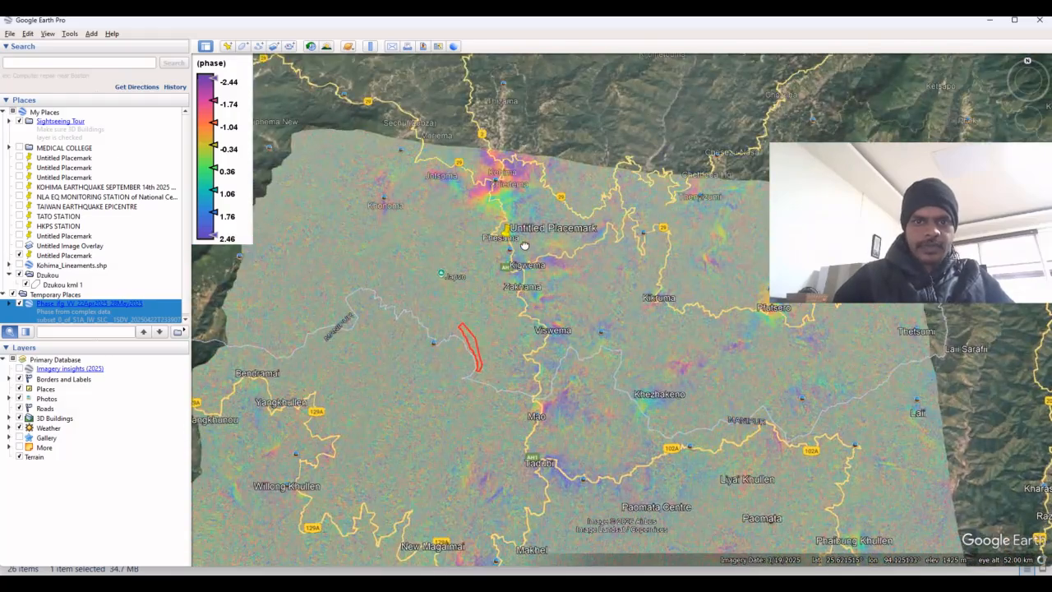
scroll(518, 240, up, 2)
scroll(523, 243, up, 5)
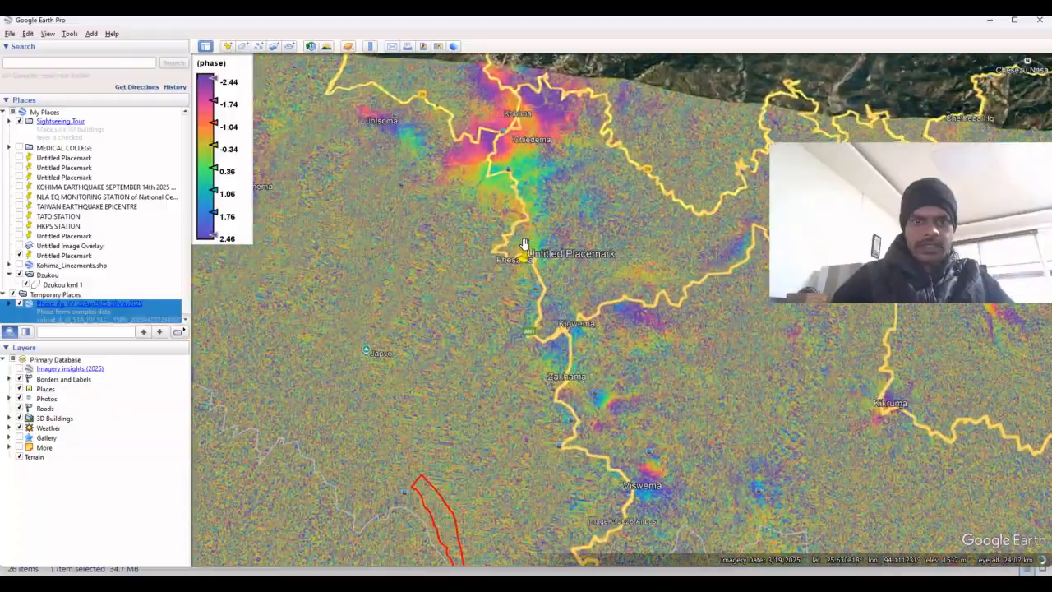
Examine the phase overlay between Phesama and Kigwema, and hide it to view the satellite imagery underneath
scroll(628, 357, up, 3)
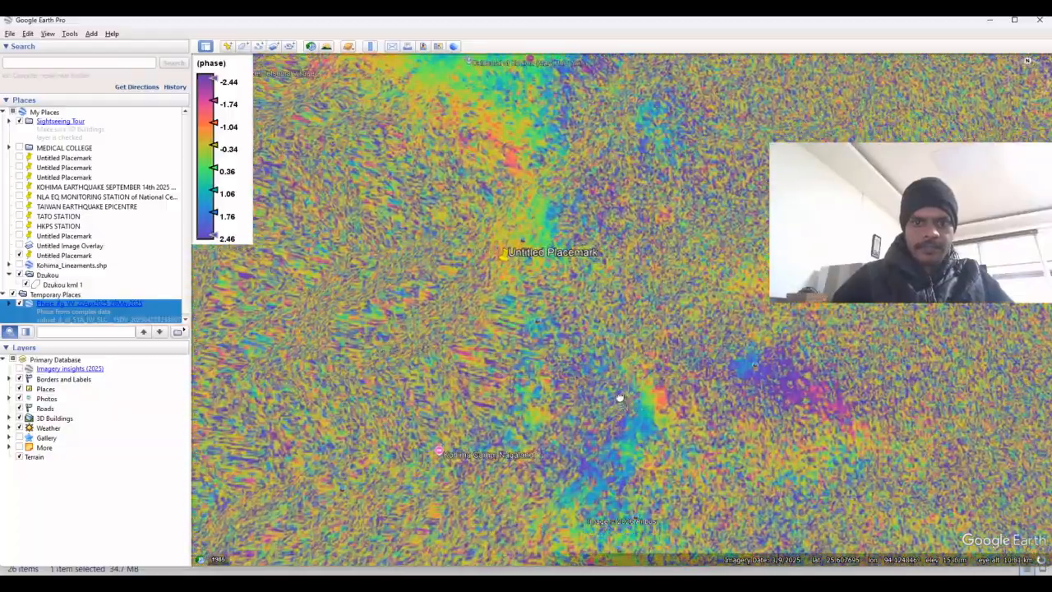
drag(620, 399, 599, 357)
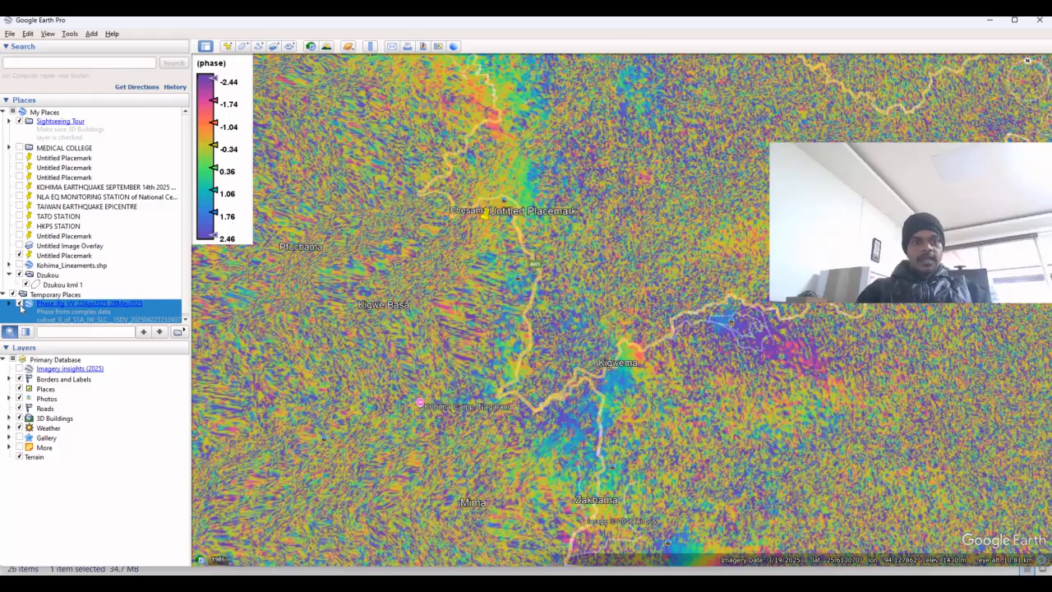
click(19, 304)
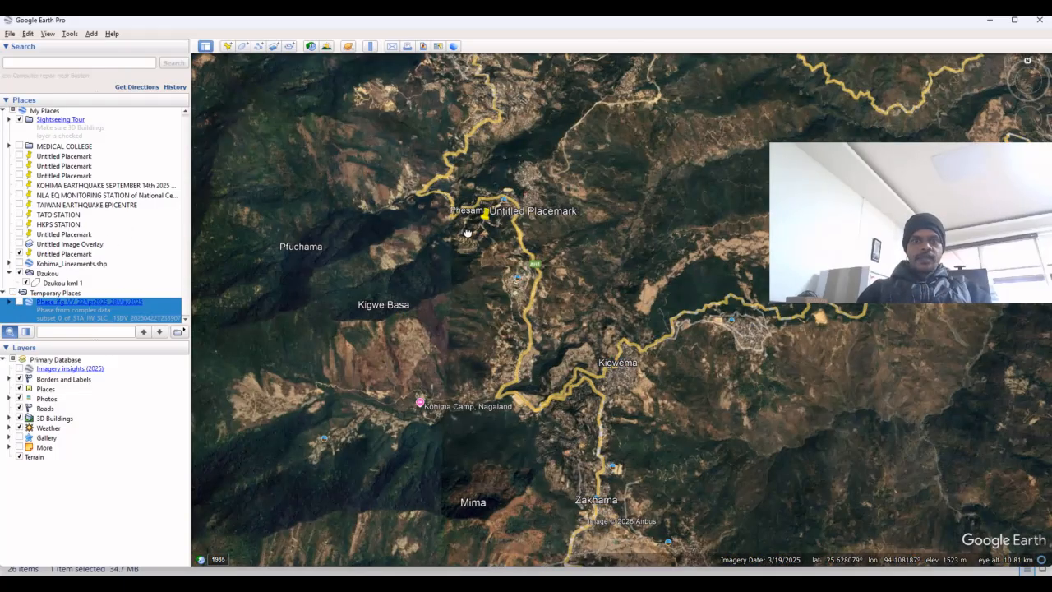
Compare the area around the Phesama placemark and Kisama Heritage Village with and without the phase overlay, leaving the overlay hidden
drag(472, 197, 461, 356)
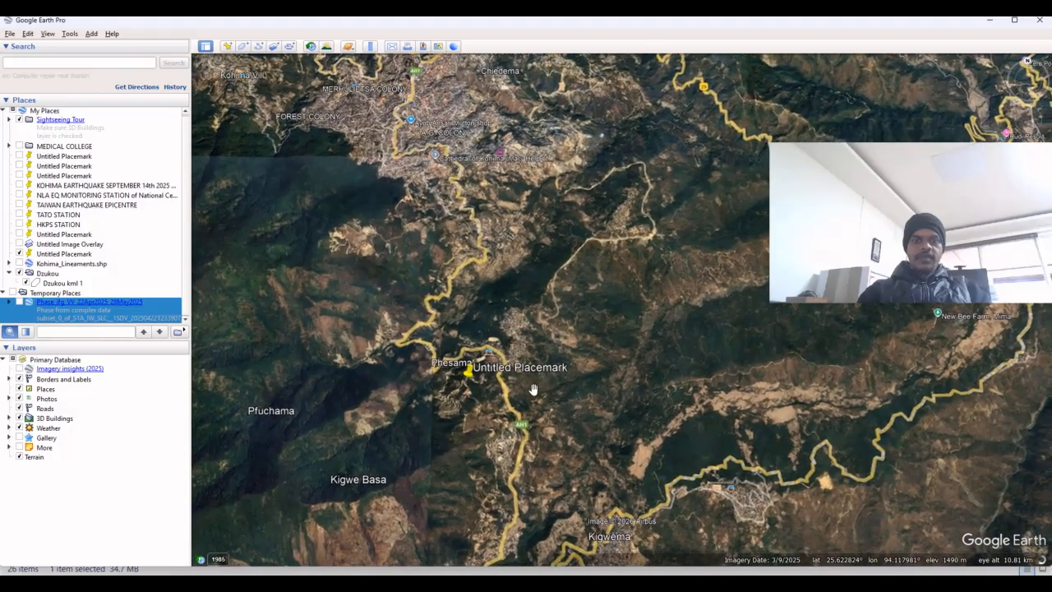
scroll(534, 389, up, 1)
scroll(533, 389, up, 3)
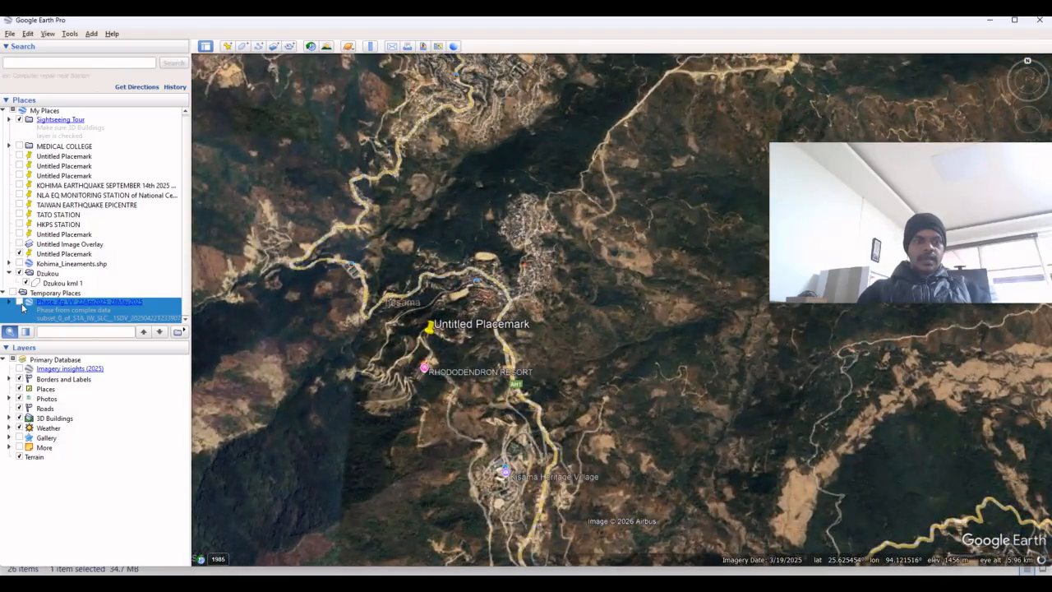
click(20, 303)
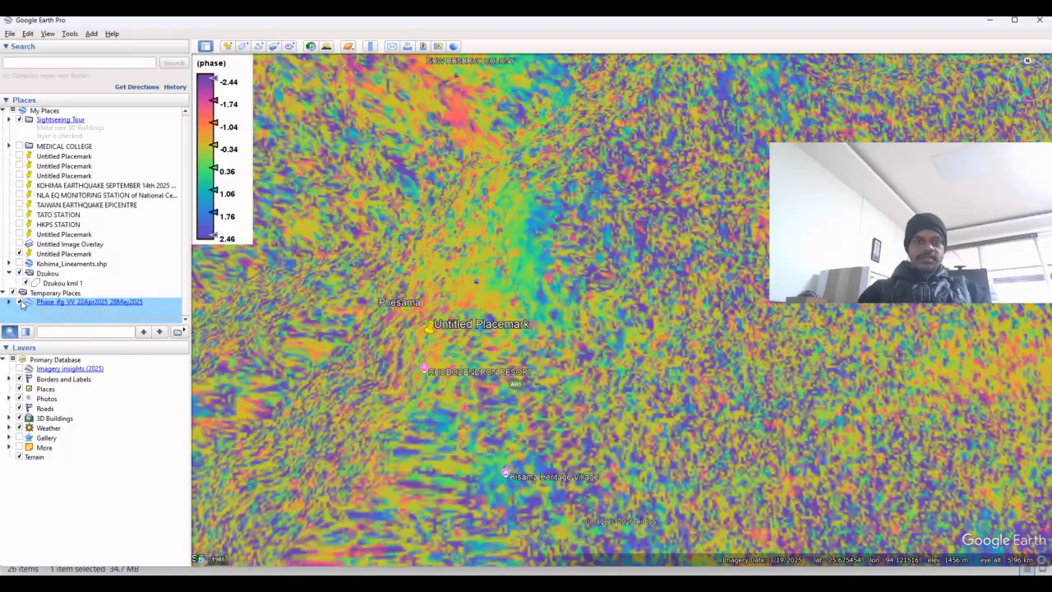
click(21, 303)
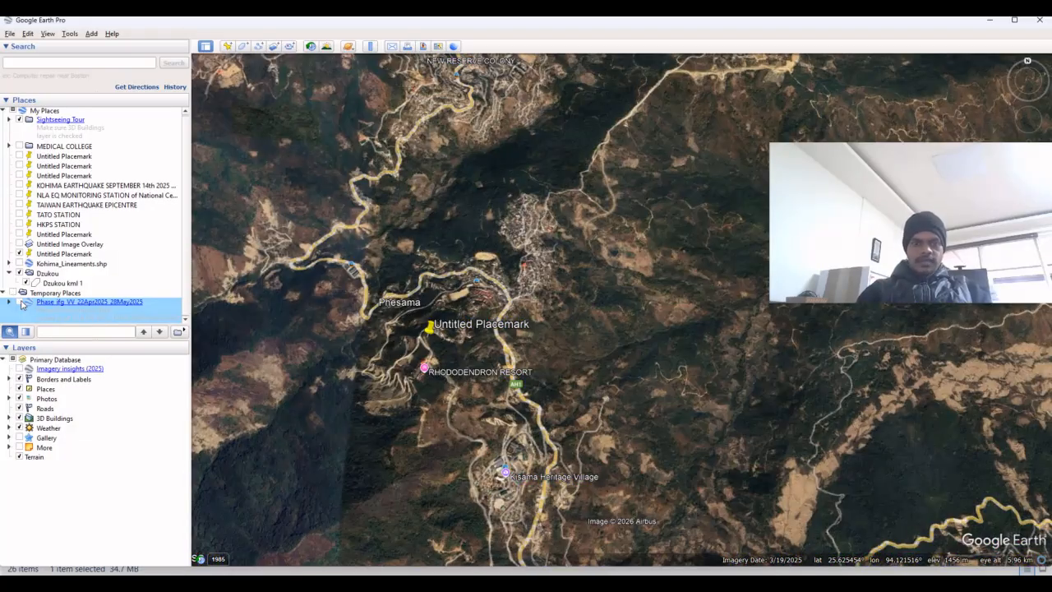